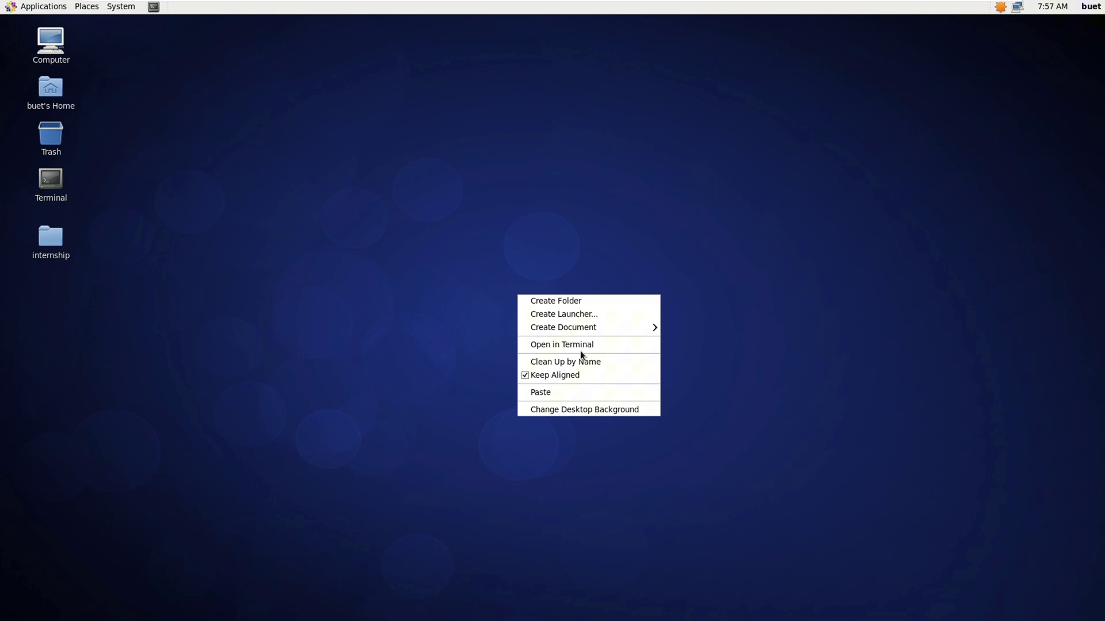
- Launch Cadence Virtuoso by running virtuoso from a terminal in the Desktop folder
left_click(580, 347)
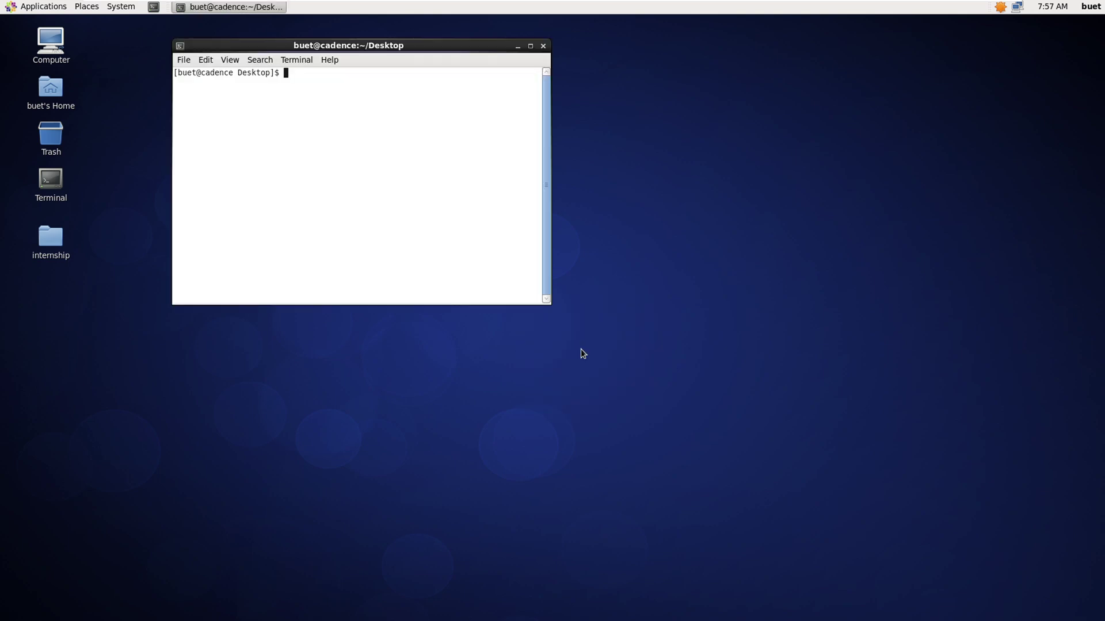
type("virtuoso")
key("Return")
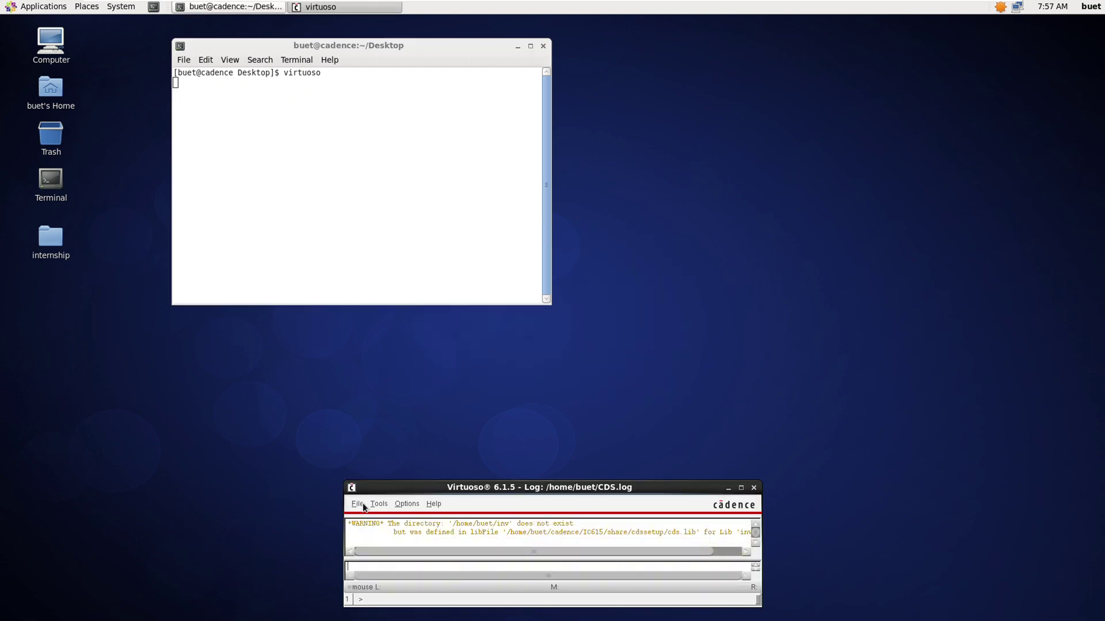
- Create library common_source attached to gpdk090, then dismiss the library-already-exists warning
left_click(362, 502)
mouse_move(403, 395)
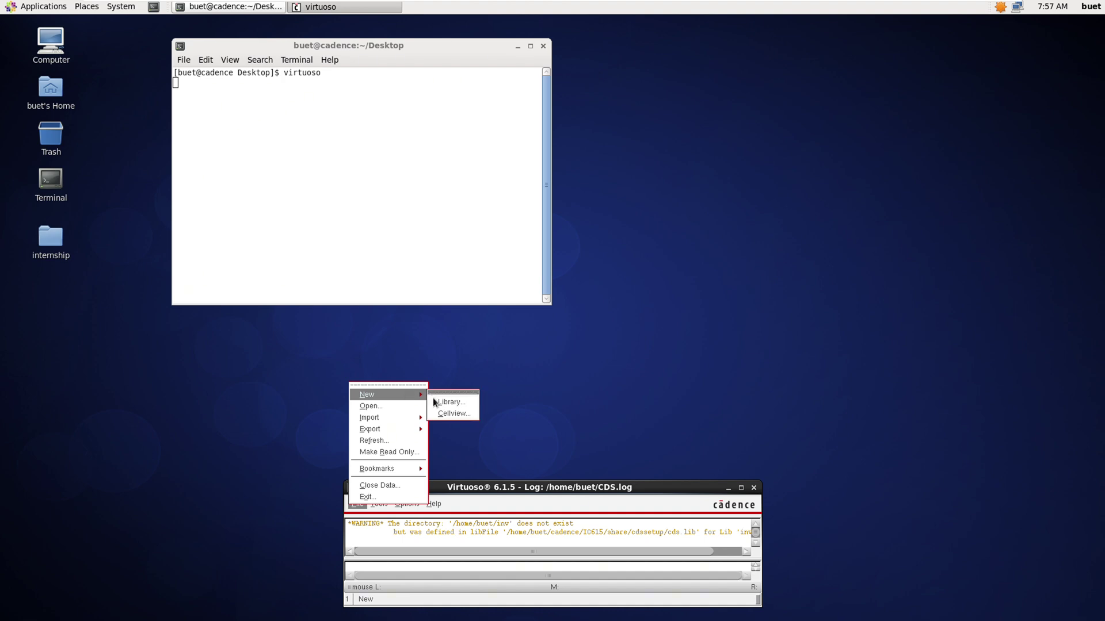
left_click(438, 401)
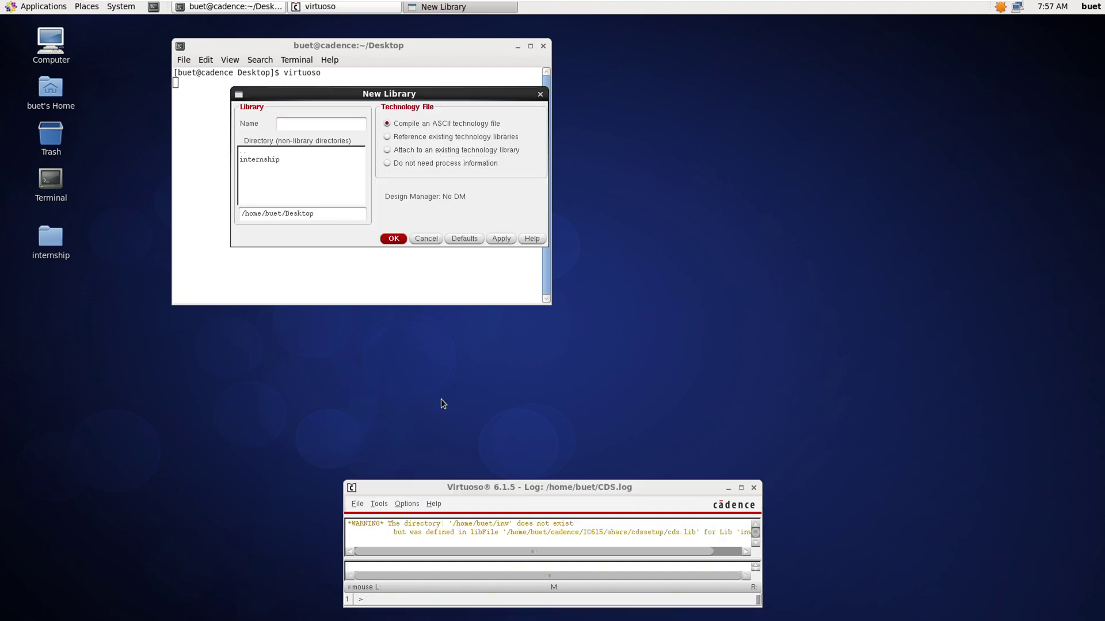
type("common_source")
left_click(496, 238)
left_click(337, 168)
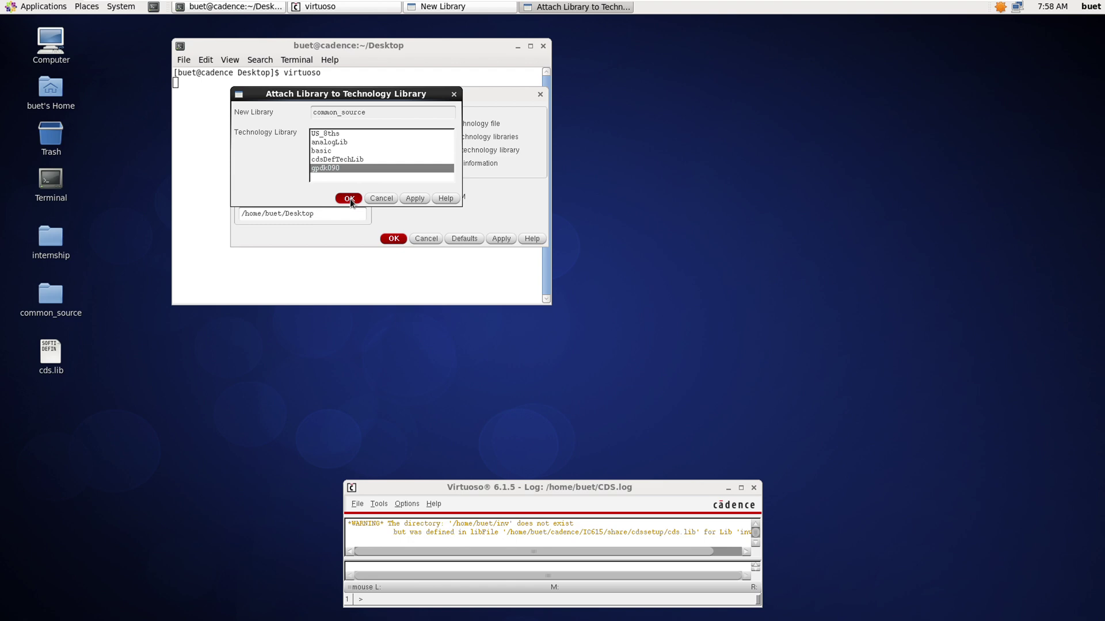
key("Return")
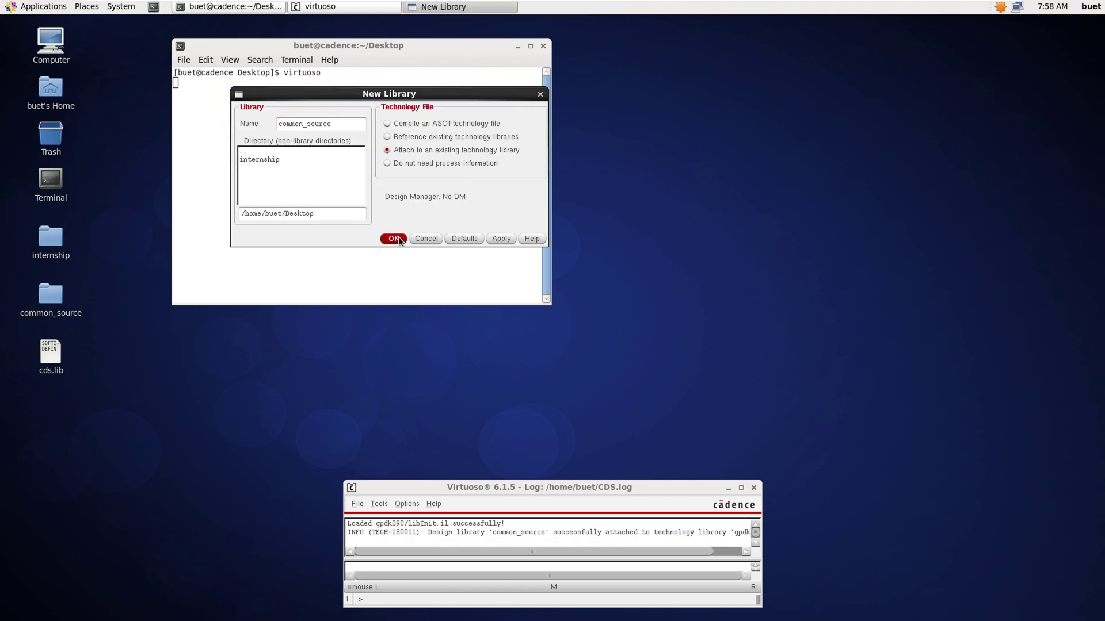
left_click(396, 239)
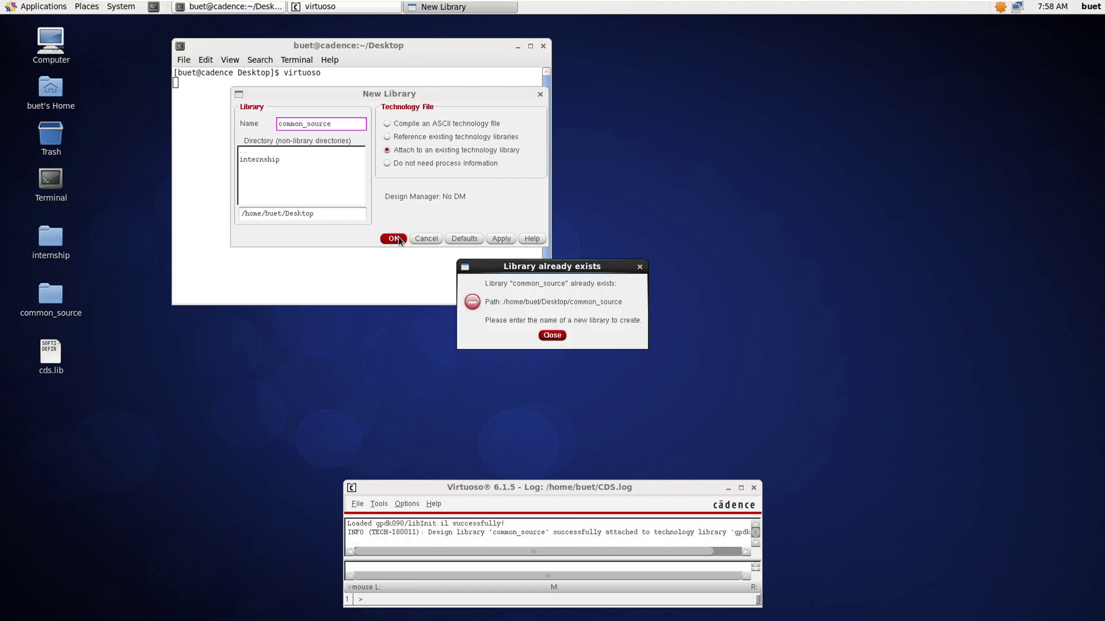
left_click(554, 334)
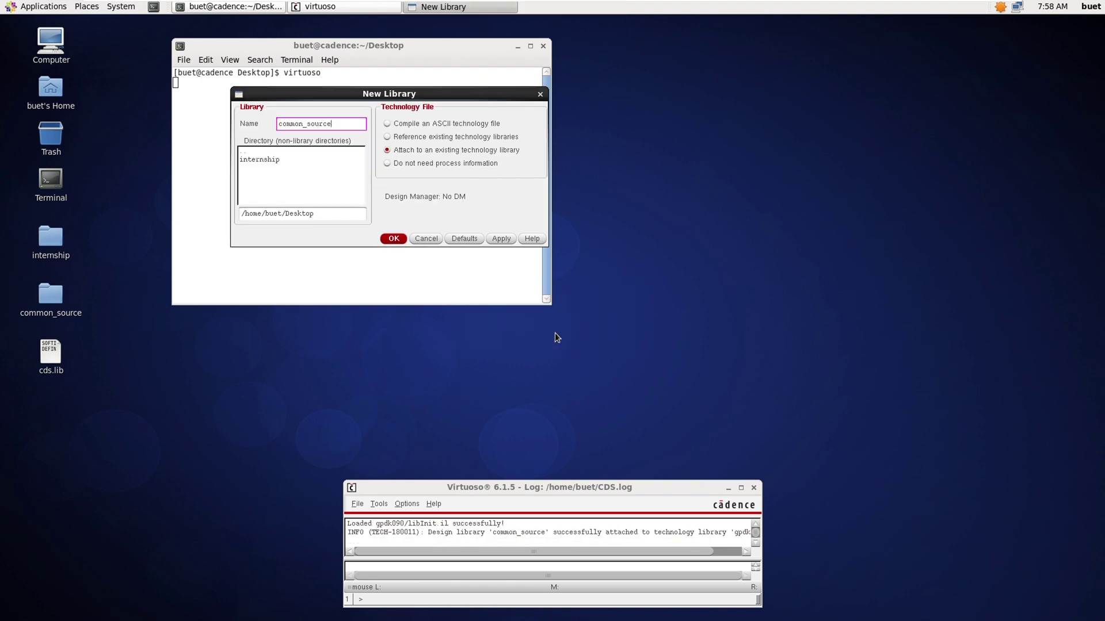
left_click(429, 242)
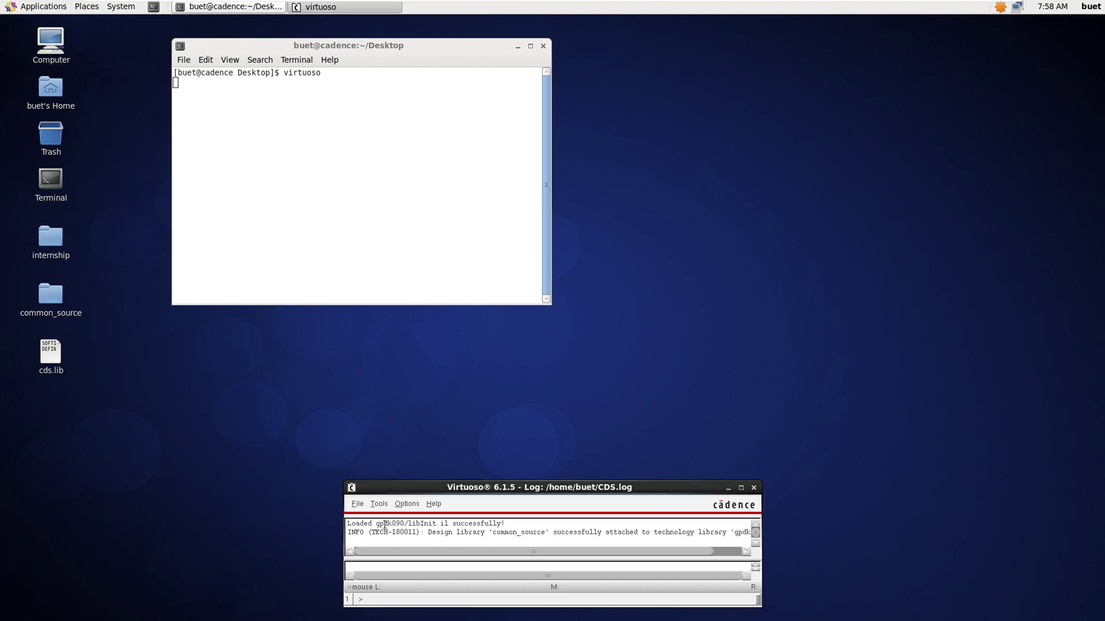
- Create a schematic cellview named cs_amp in library US_8ths
left_click(357, 505)
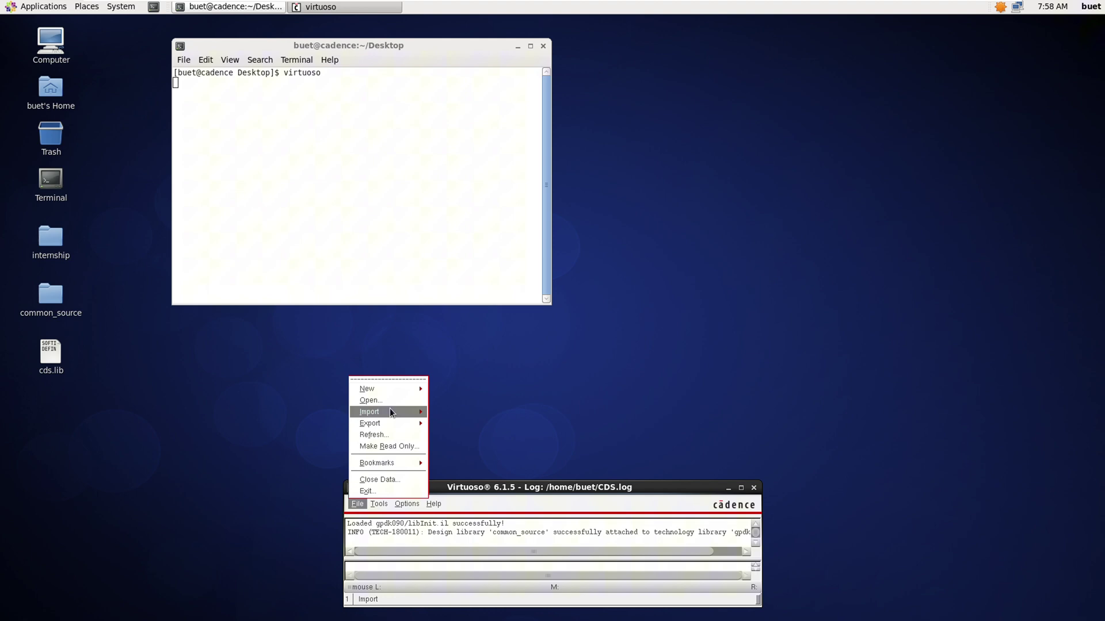
mouse_move(391, 392)
left_click(441, 409)
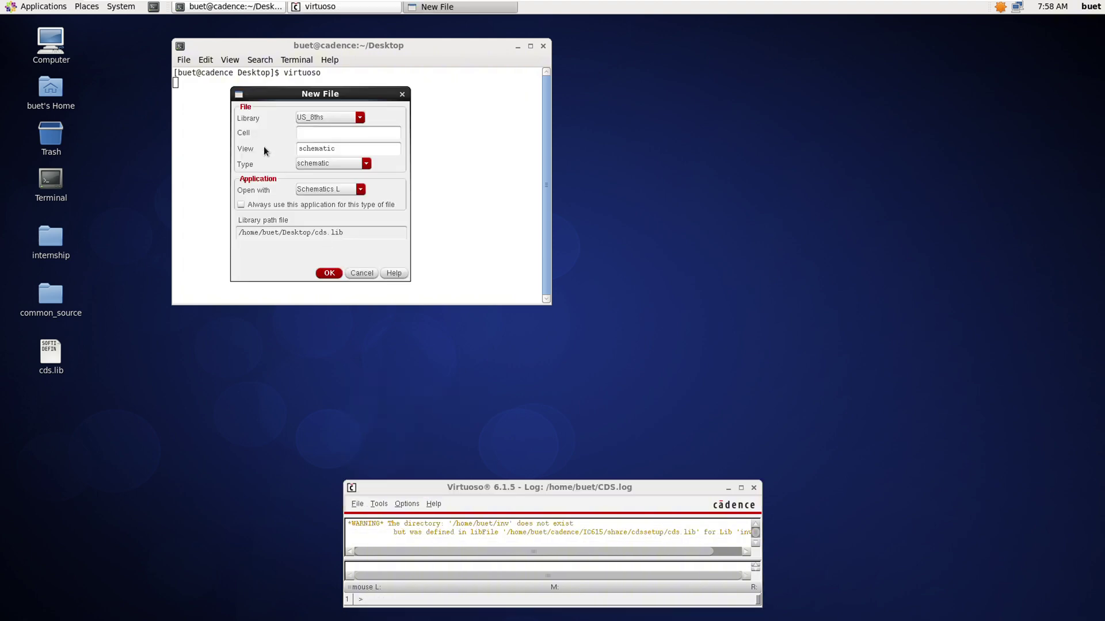
type("common")
key("BackSpace")
key("BackSpace")
key("BackSpace")
key("BackSpace")
key("BackSpace")
type("s")
left_click(359, 118)
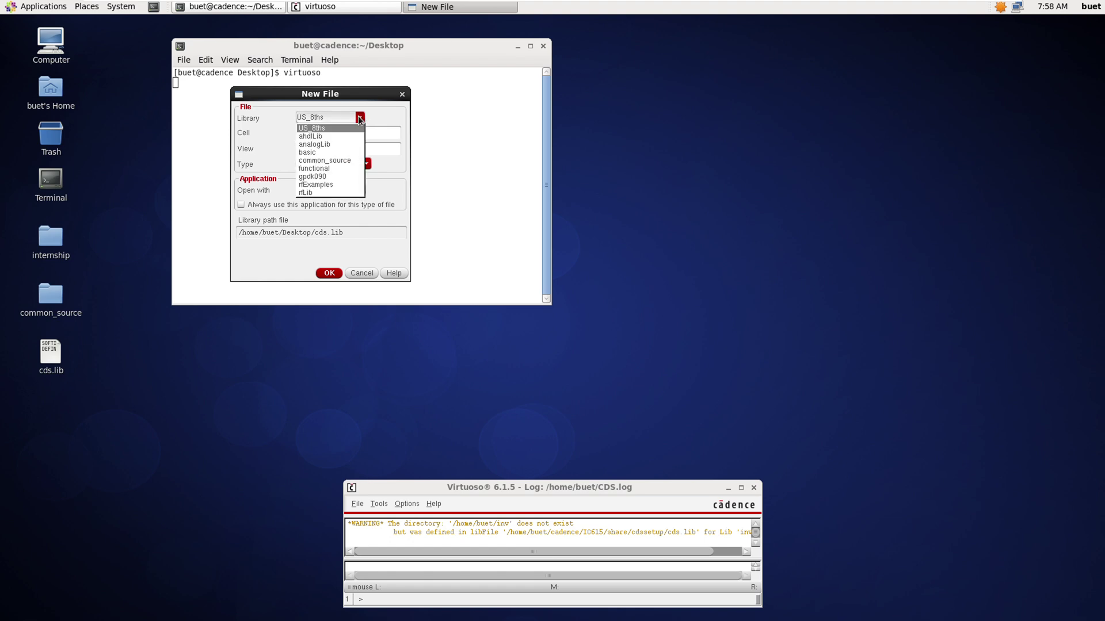
left_click(358, 126)
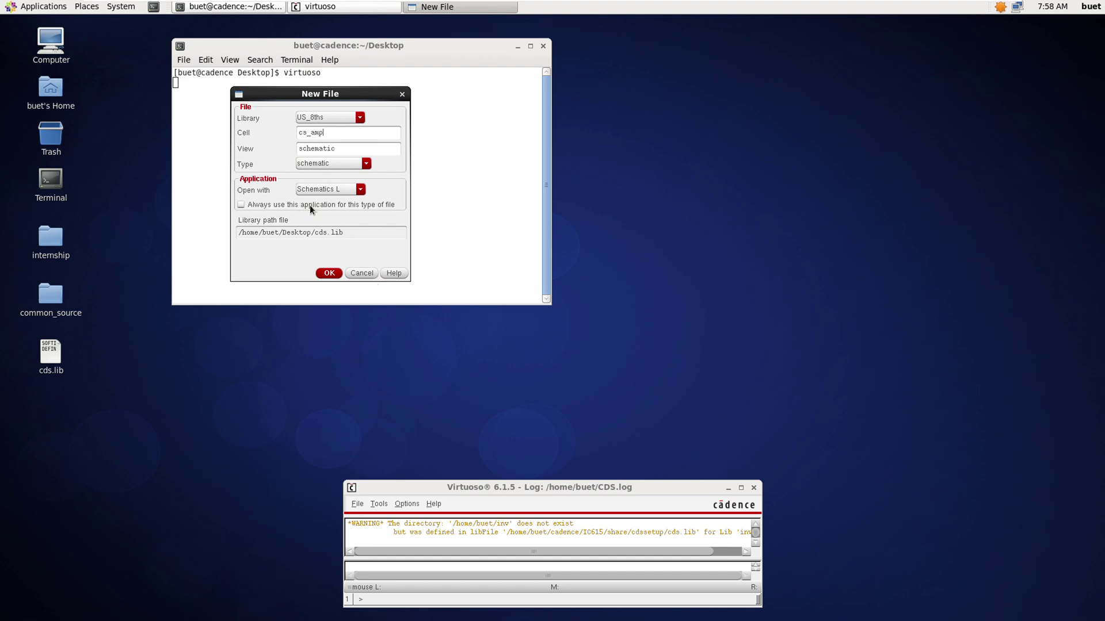
left_click(329, 273)
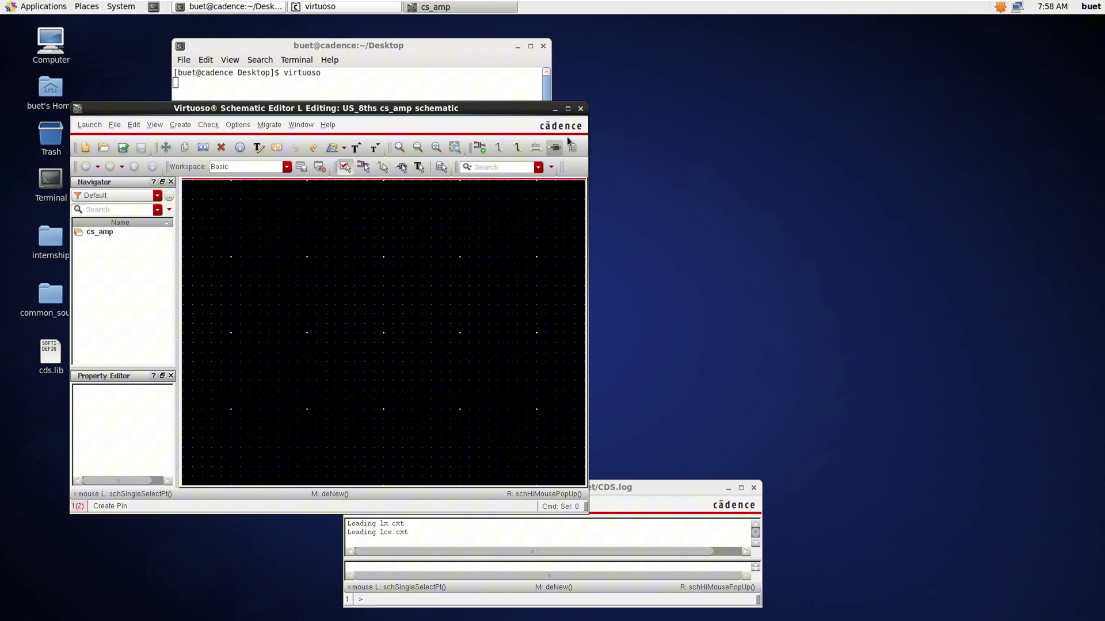
- Maximize the schematic editor and choose gpdk090/pmos1v/symbol as the instance to add
left_click(569, 108)
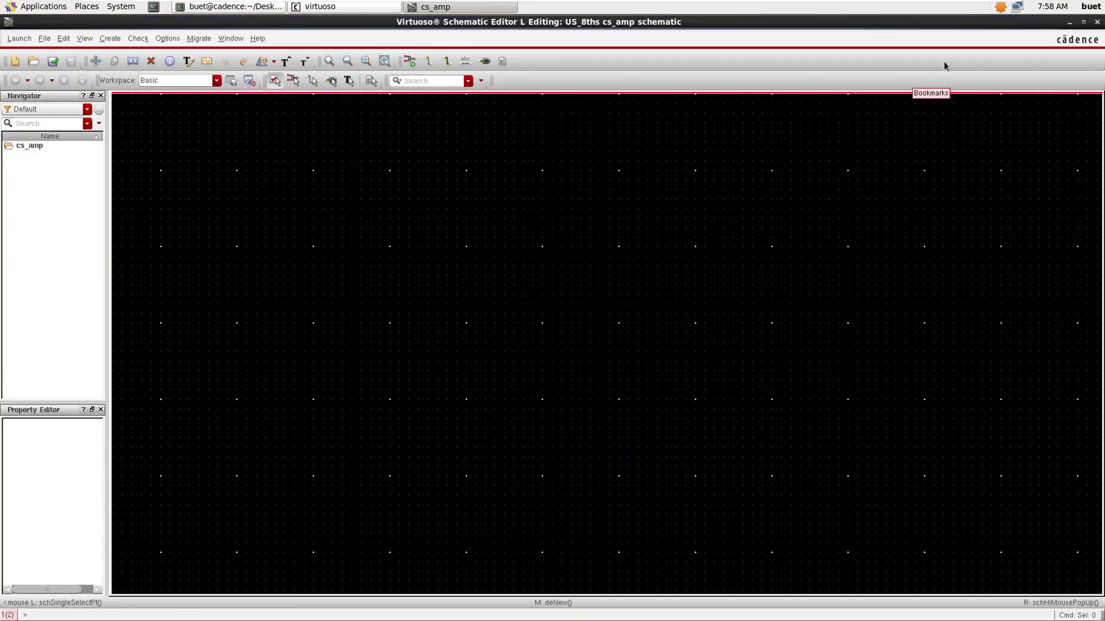
key("i")
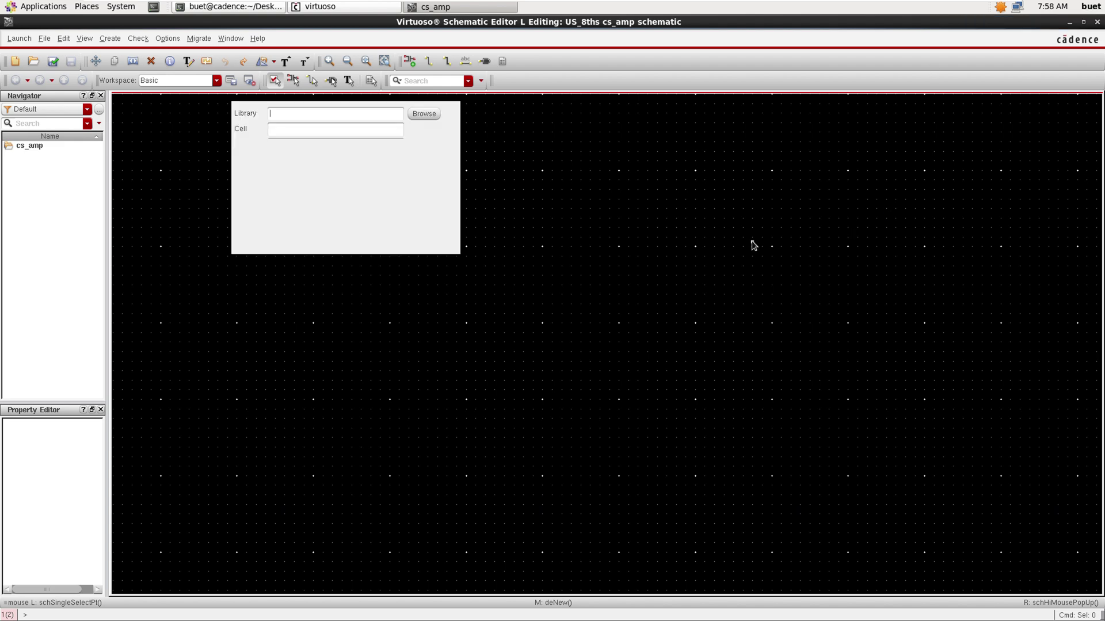
left_click(426, 115)
left_click(34, 142)
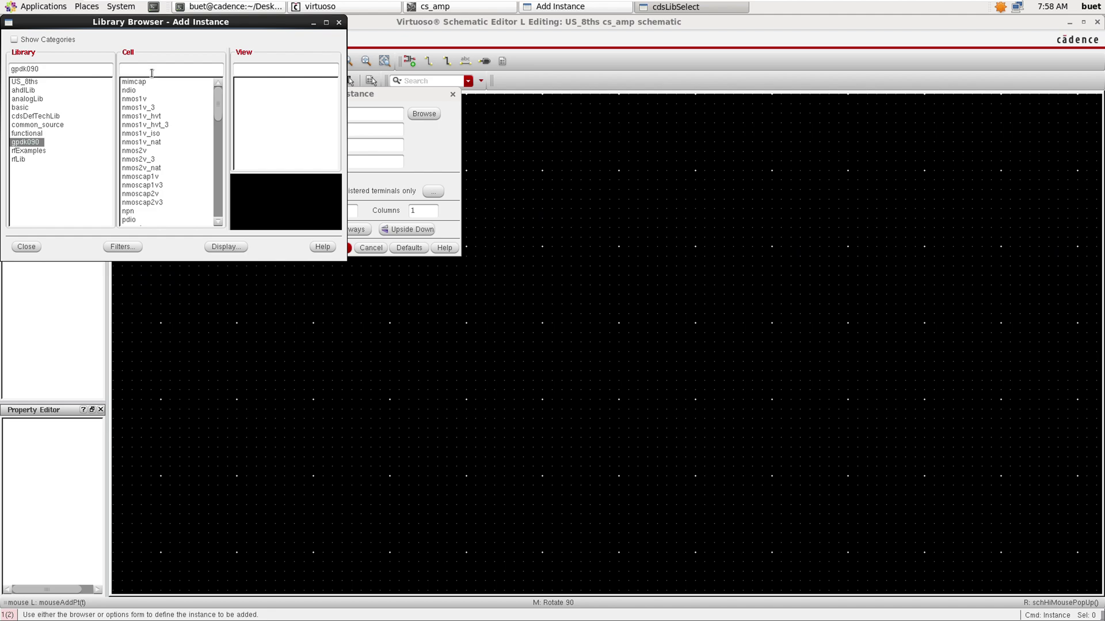
type("pmo")
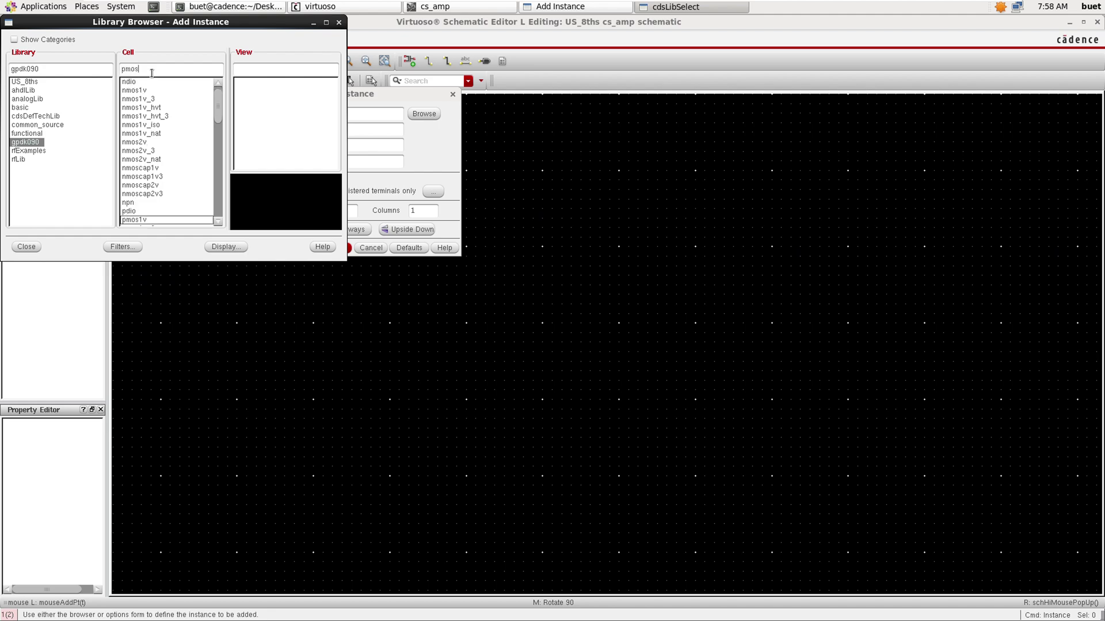
type("s")
left_click(167, 219)
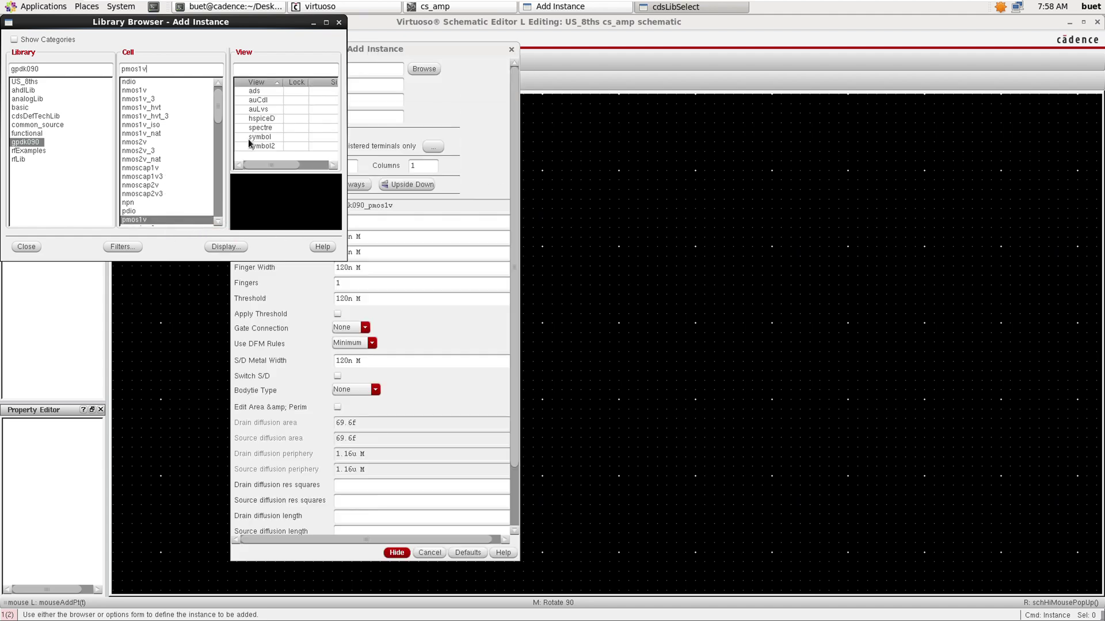
left_click(276, 137)
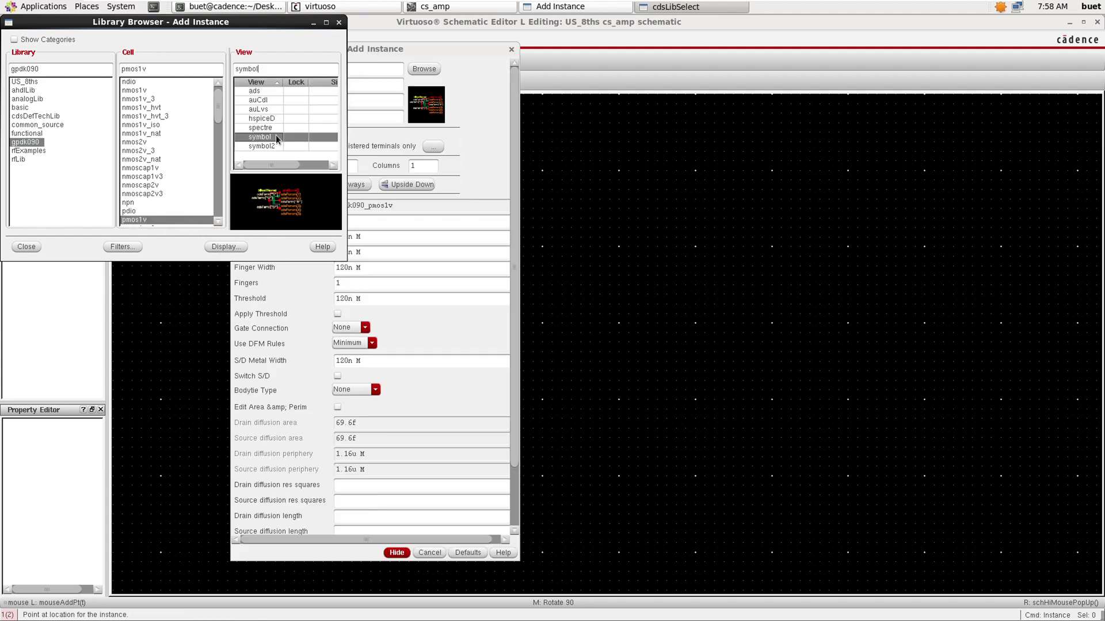
double_click(314, 137)
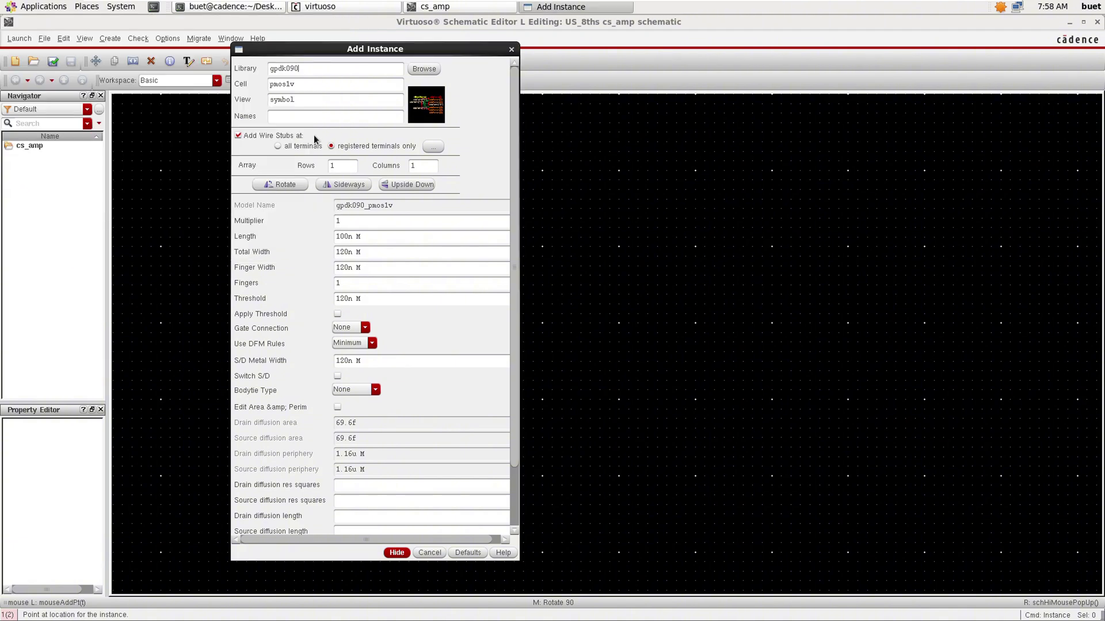
- Place two pmos1v transistors, PM0 on the right and PM1 to its left
left_click(397, 552)
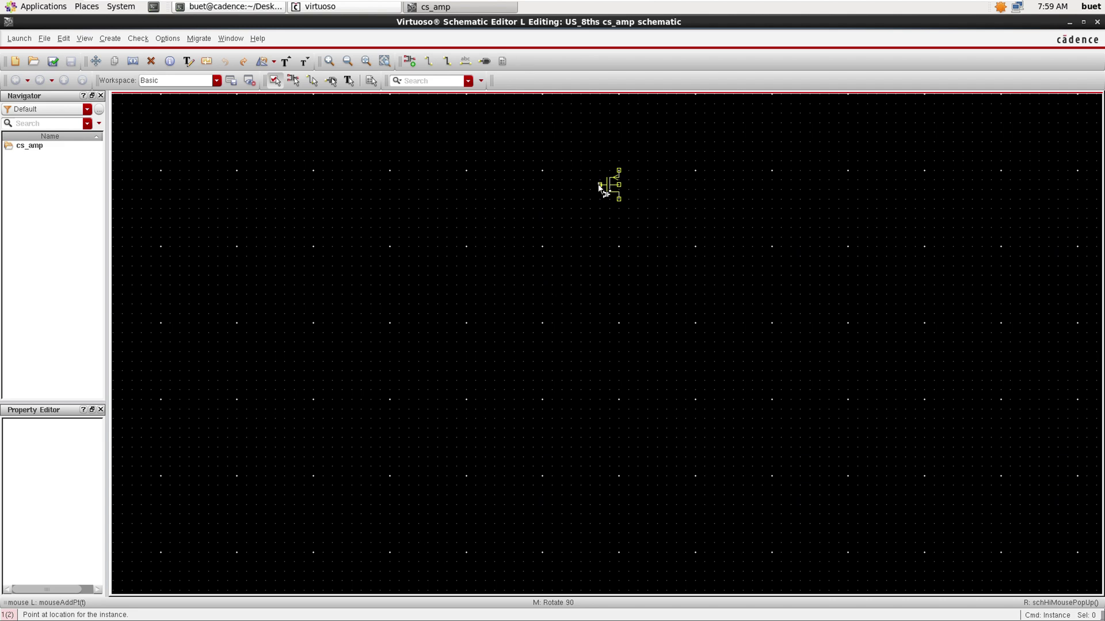
left_click(598, 185)
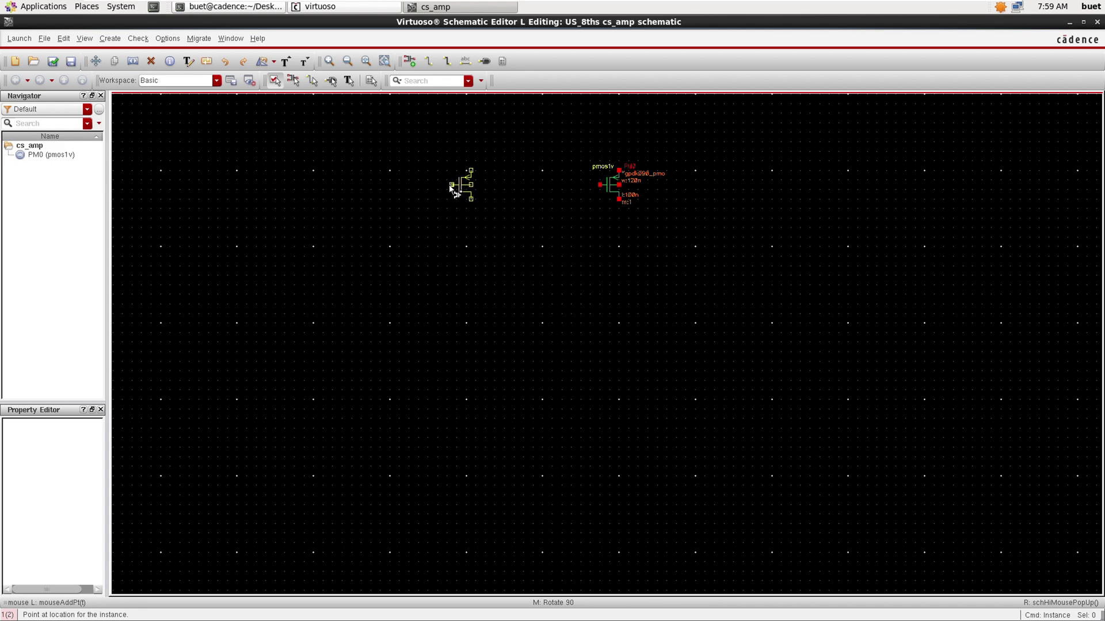
left_click(449, 186)
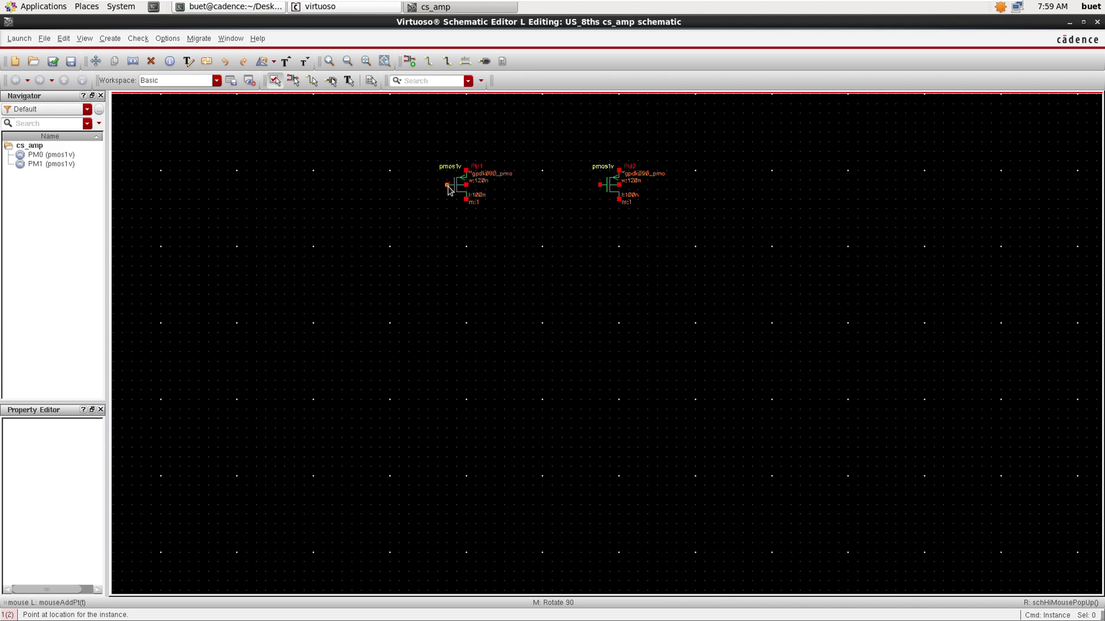
key("Escape")
- Mirror transistor PM1 about its reference point
left_click(460, 188)
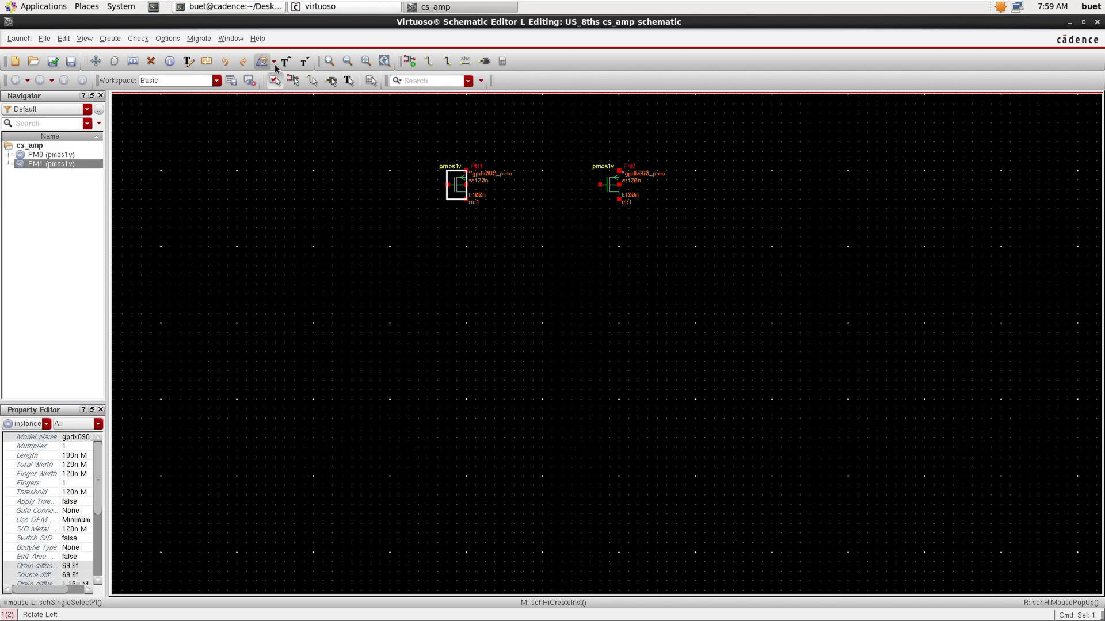
left_click(274, 64)
left_click(278, 101)
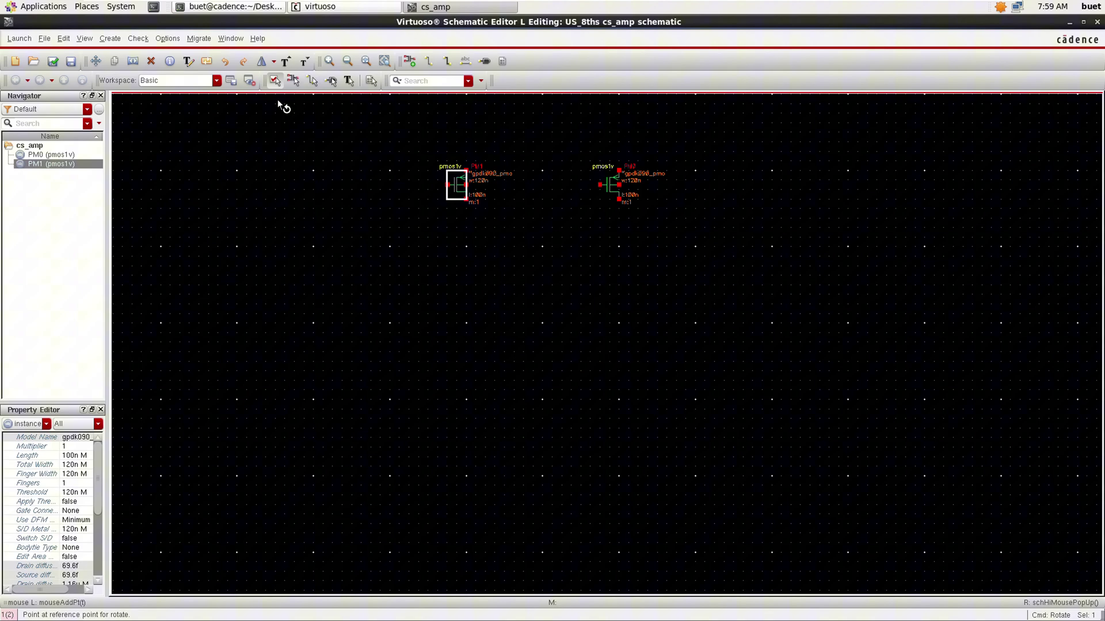
left_click(493, 185)
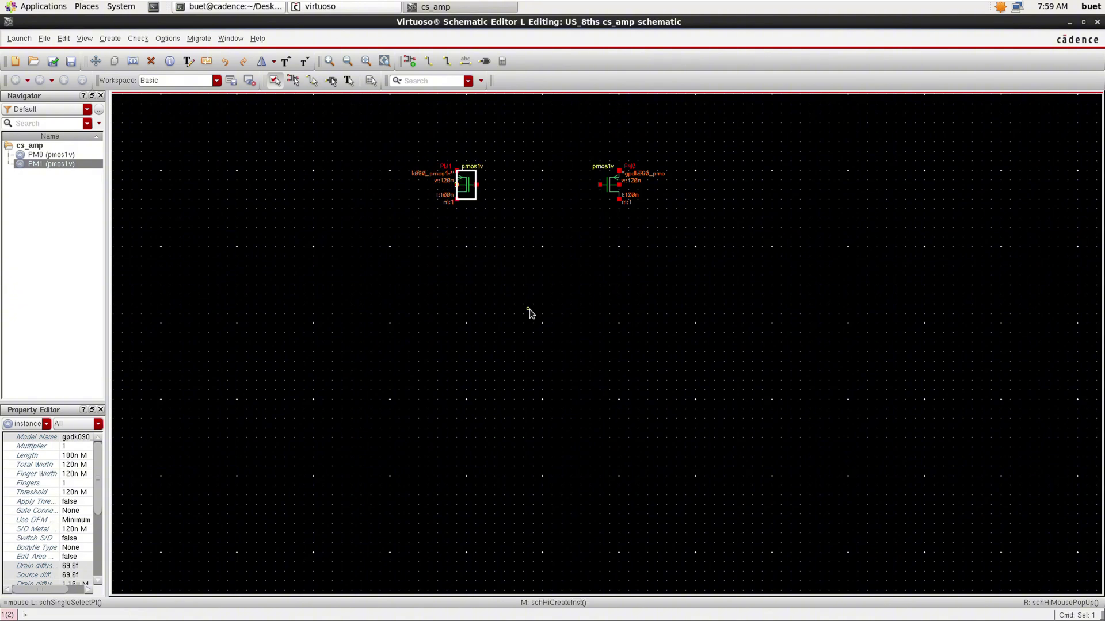
key("i")
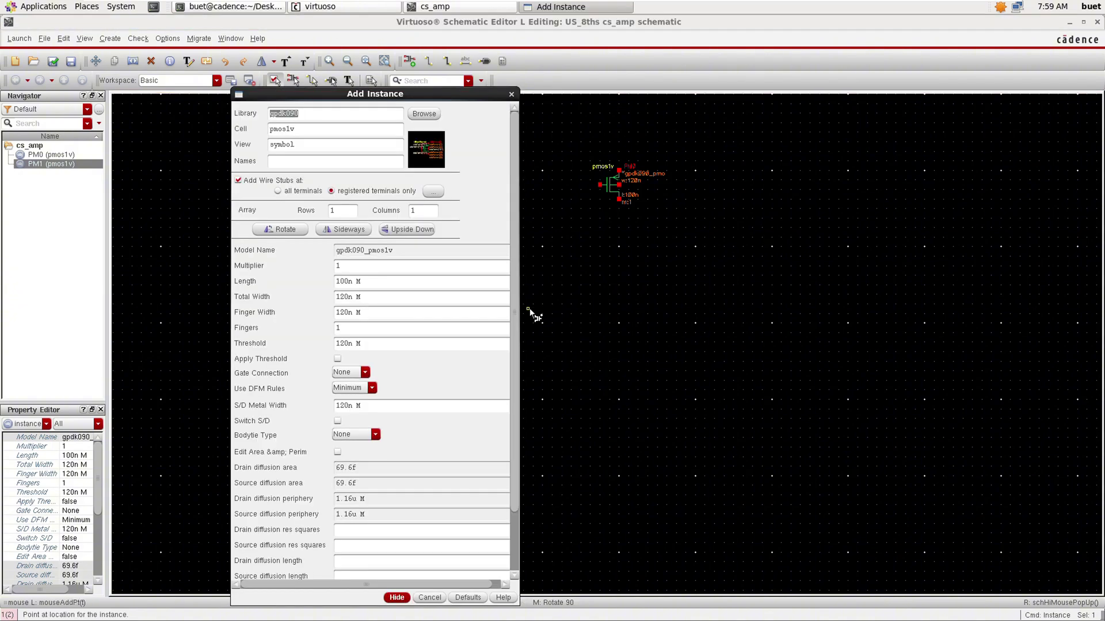
- Place a gpdk090 nmos1v transistor, NM0, below PM0
left_click(424, 113)
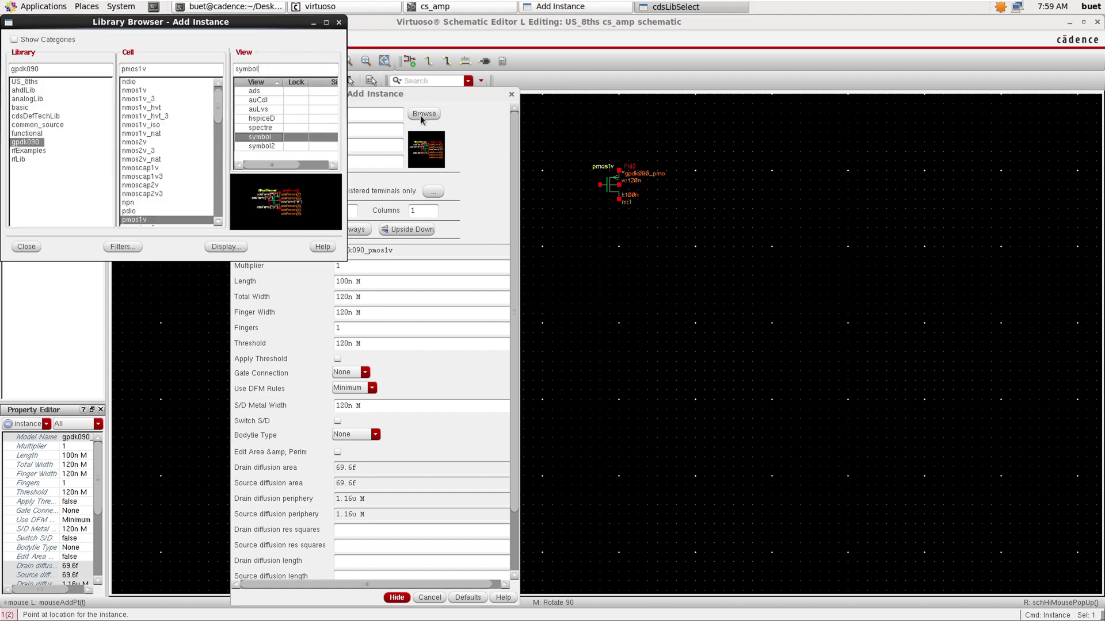
left_click(139, 90)
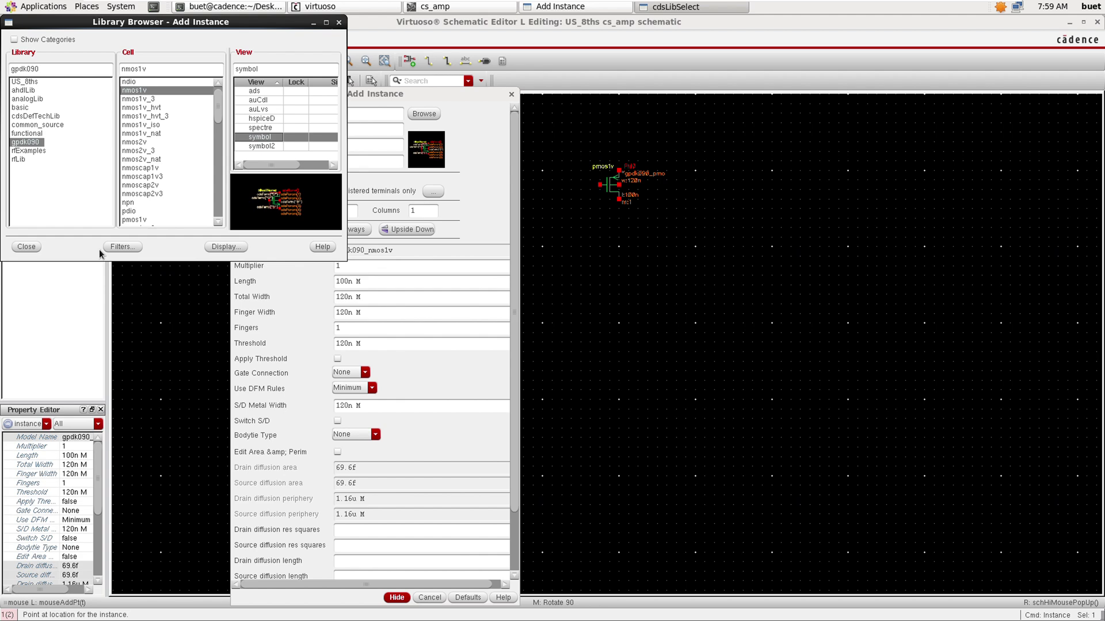
left_click(26, 247)
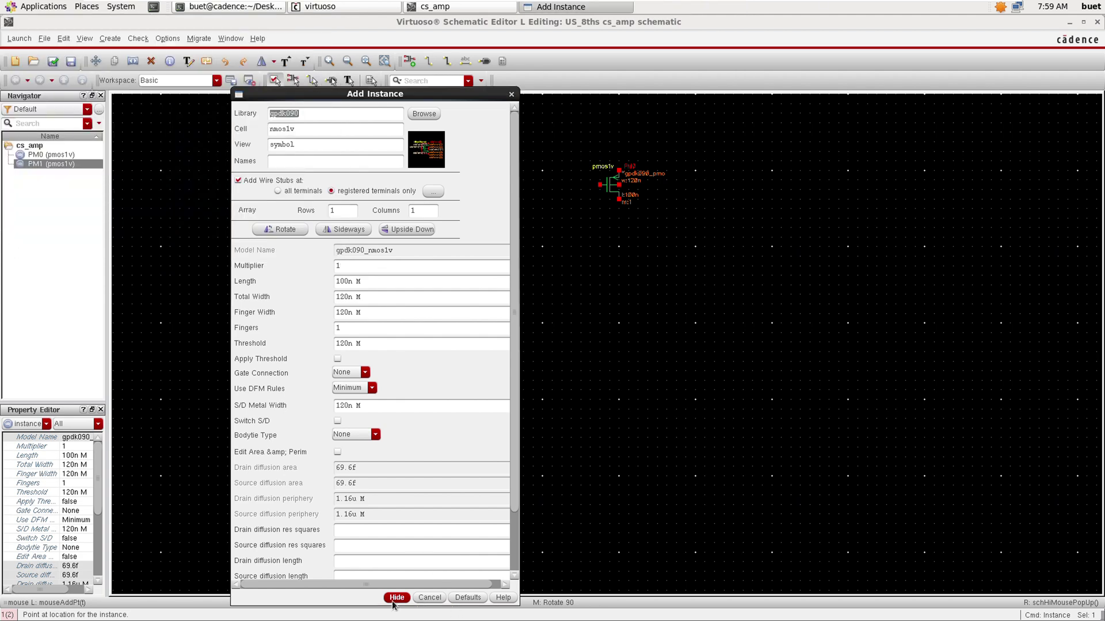
left_click(396, 598)
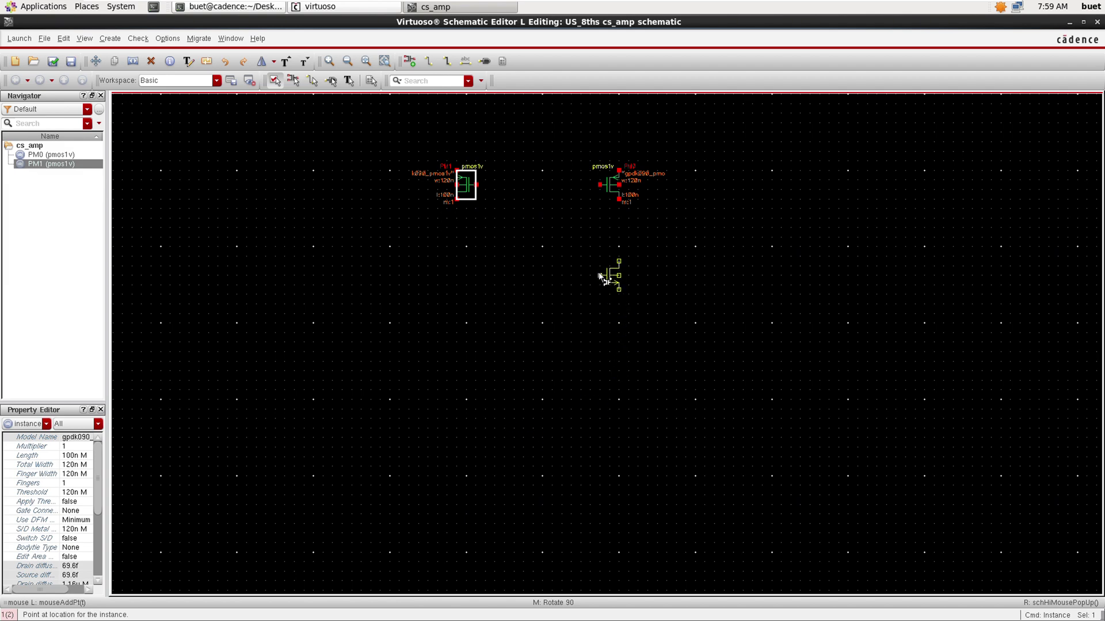
left_click(602, 263)
key("Escape")
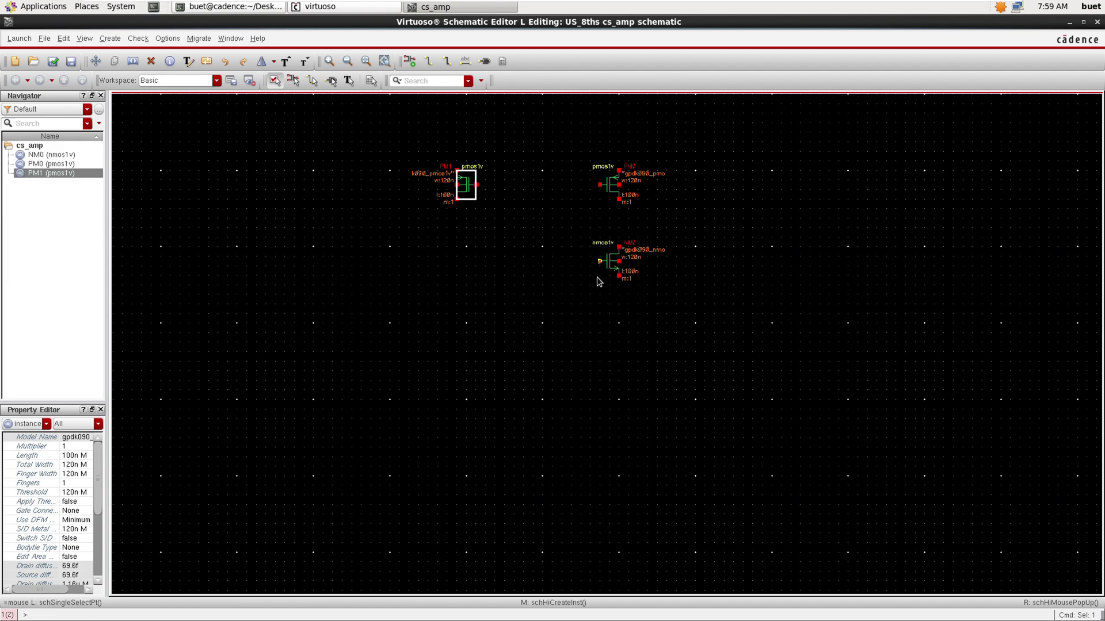
key("i")
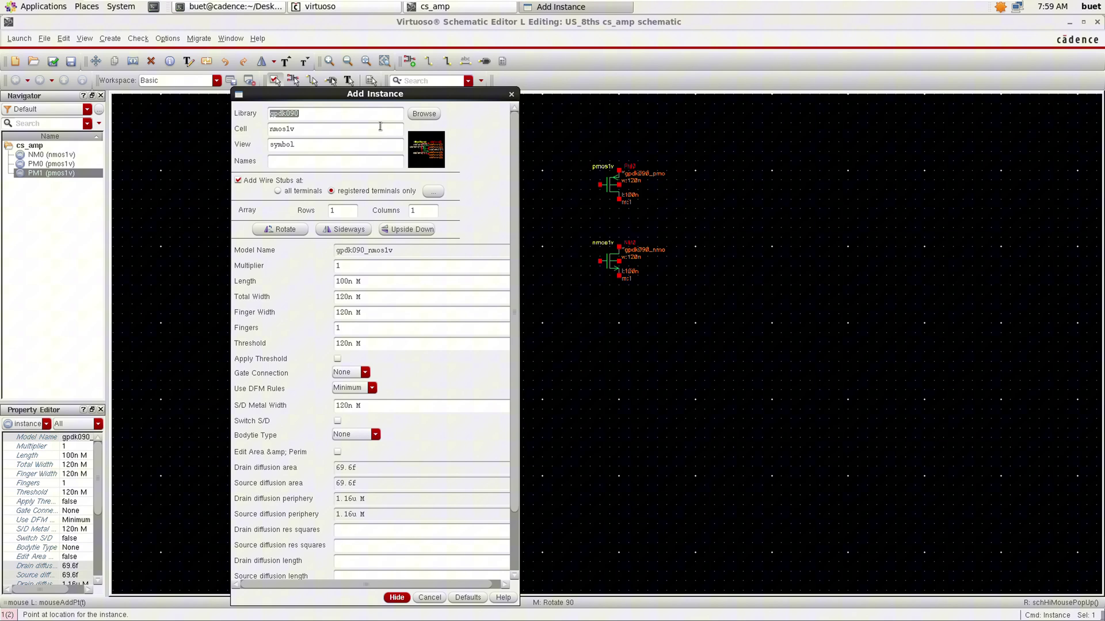
left_click(424, 114)
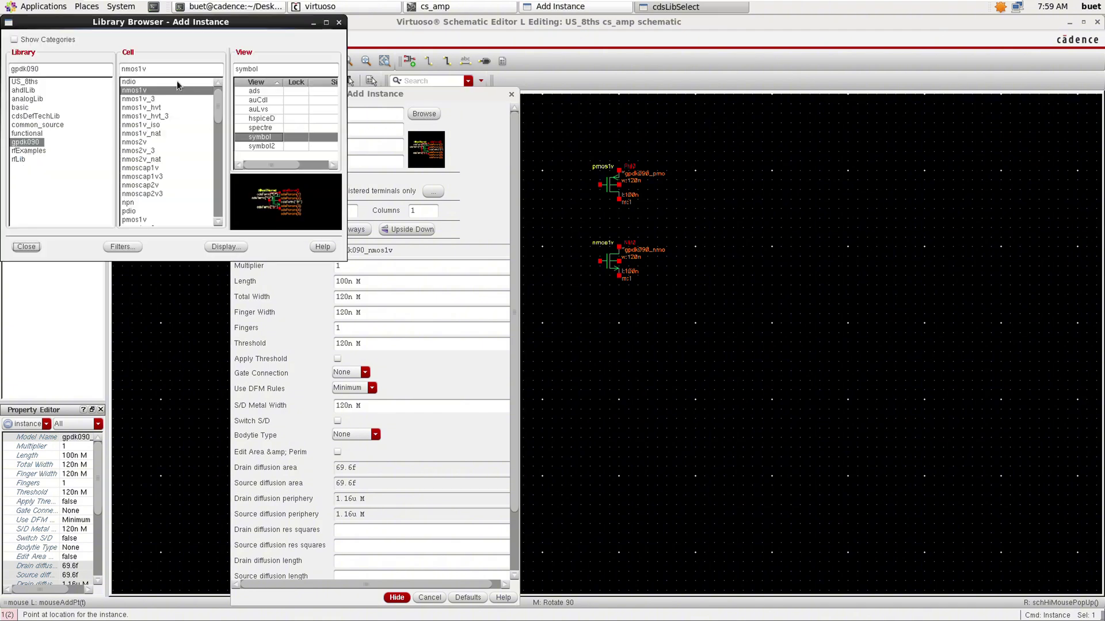
- Place an analogLib idc current source I0 with DC current 100u below PM1
left_click(29, 98)
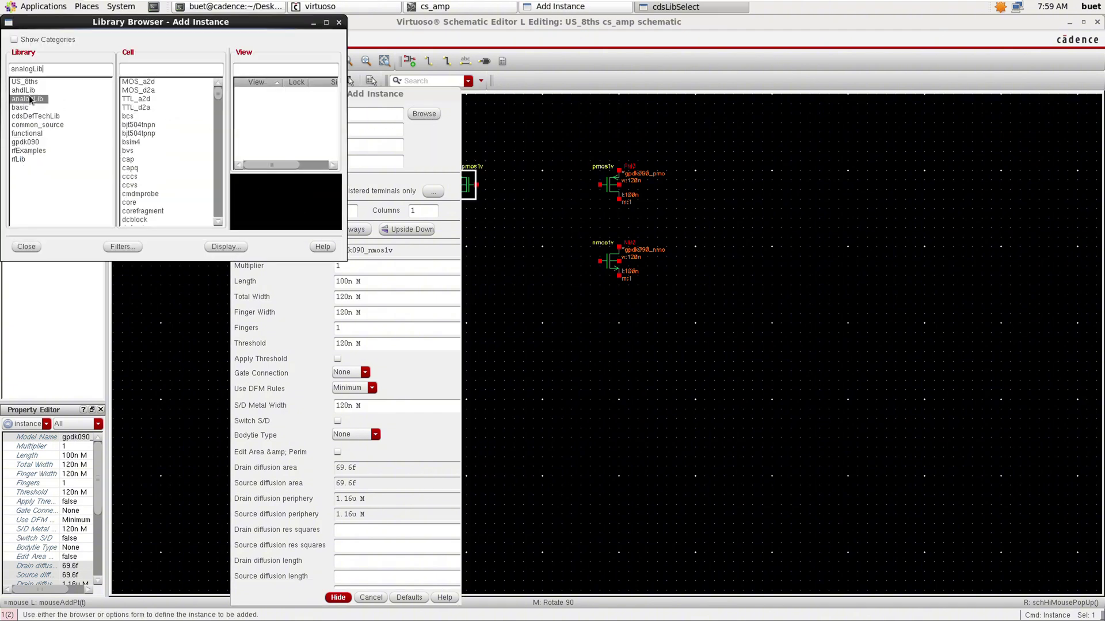
left_click(145, 72)
type("idc")
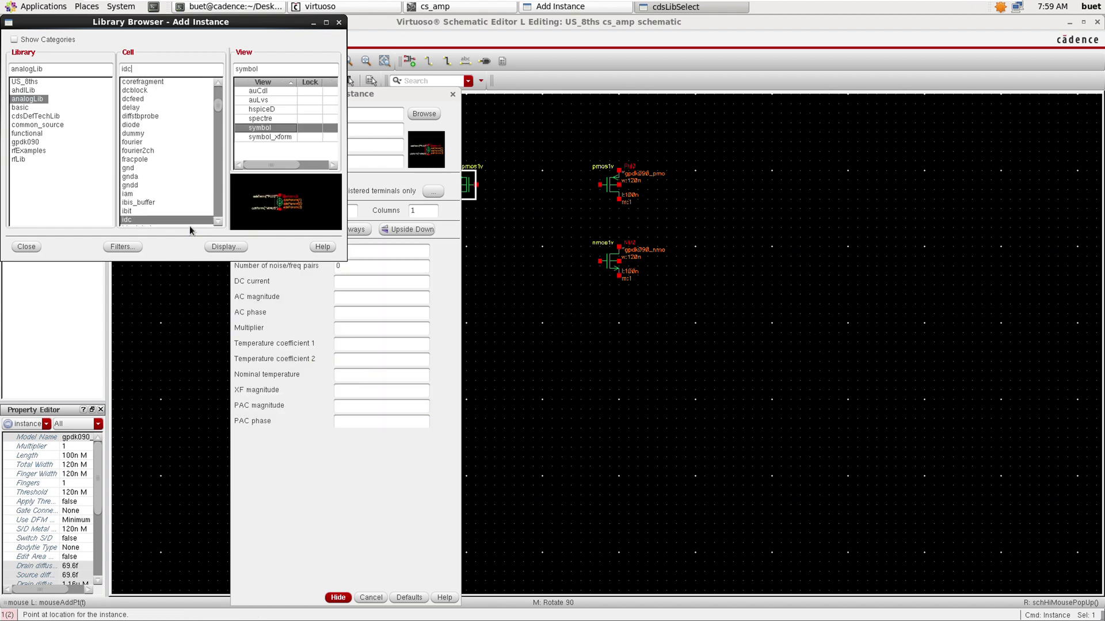
left_click(26, 247)
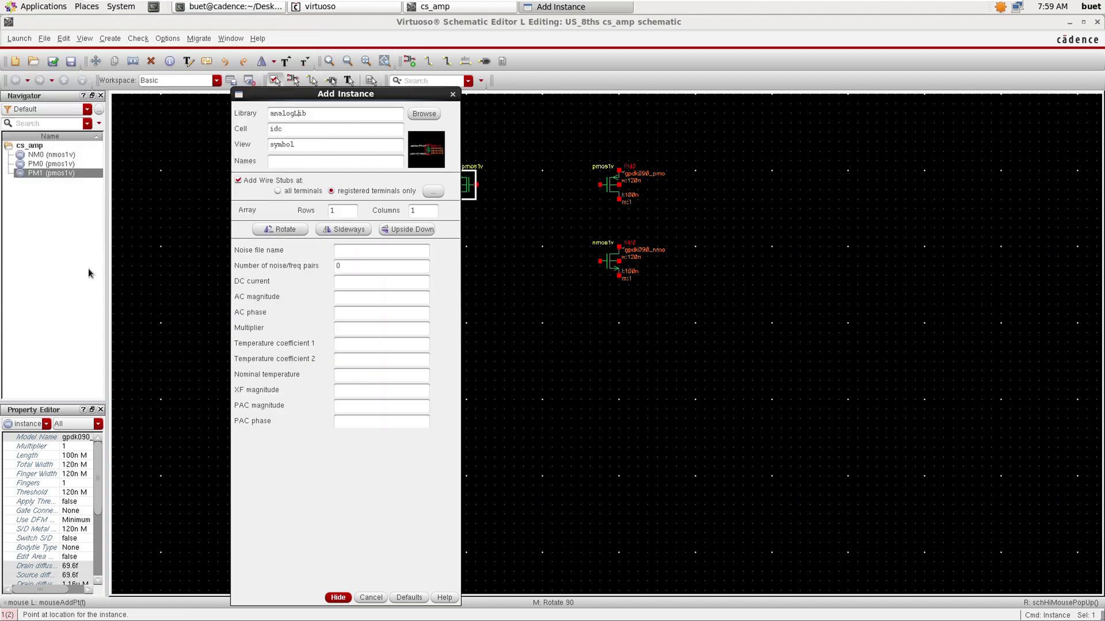
left_click(399, 281)
type("100u")
left_click(342, 597)
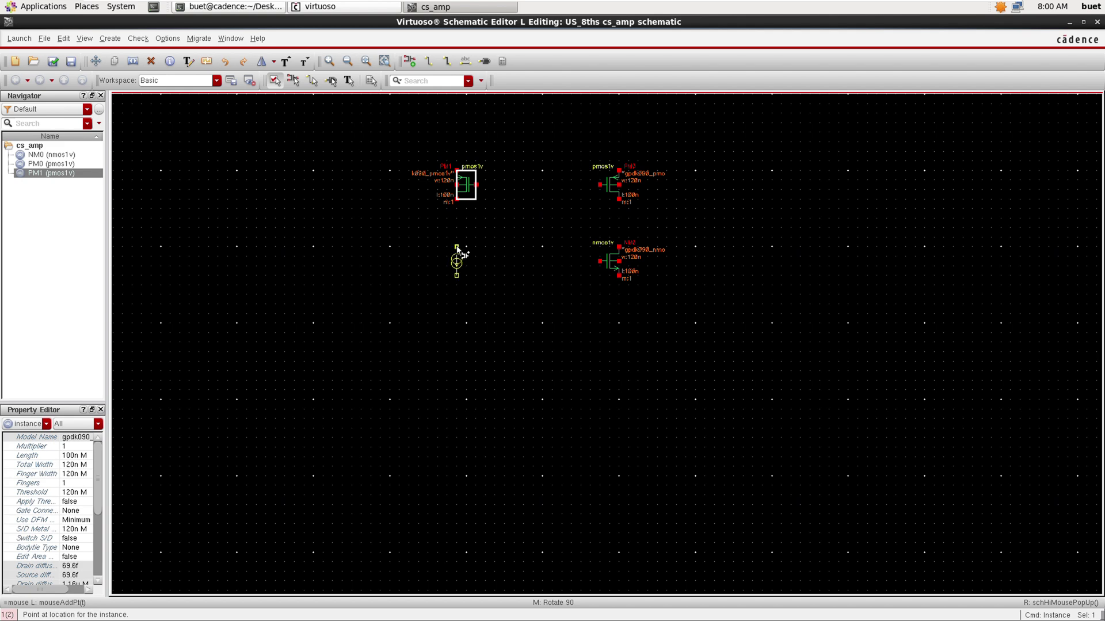
left_click(457, 248)
key("Escape")
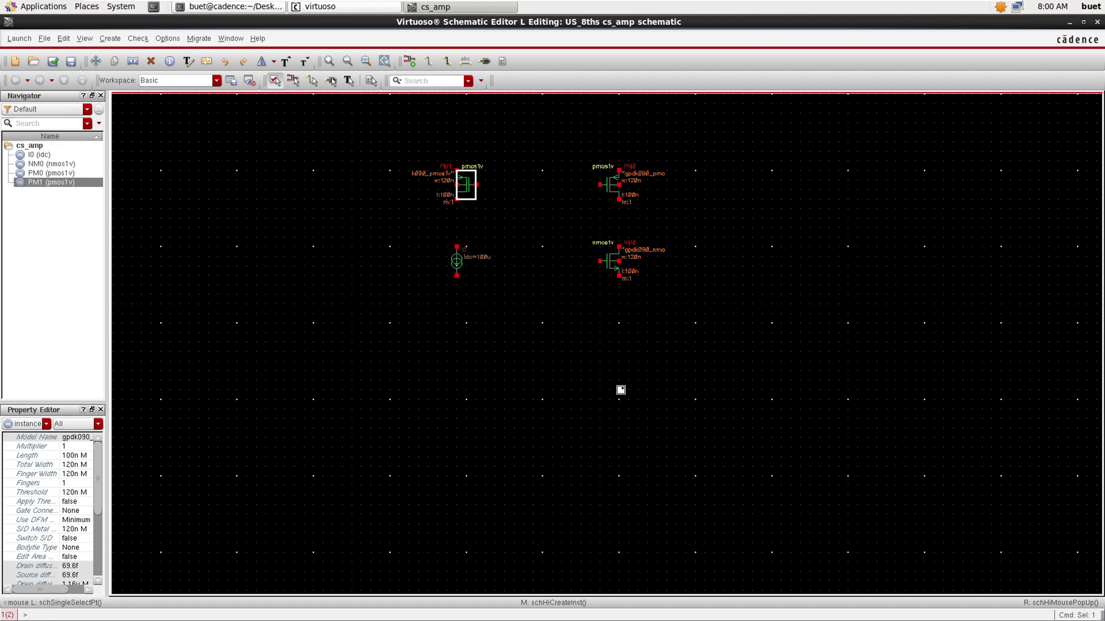
key("f")
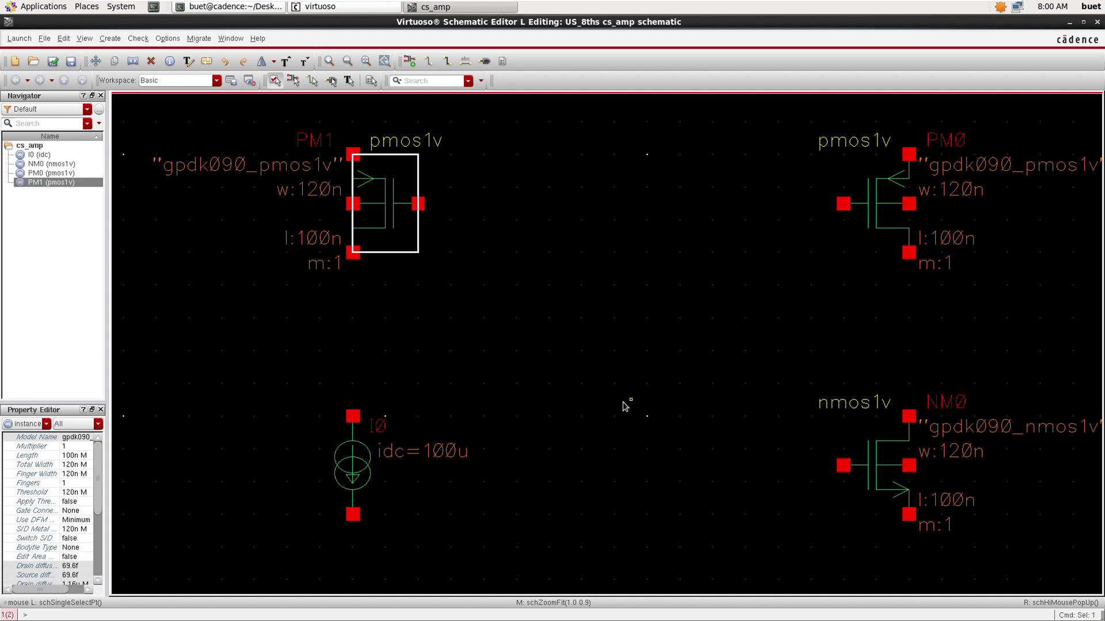
- Wire PM1's gate to PM0's gate
key("w")
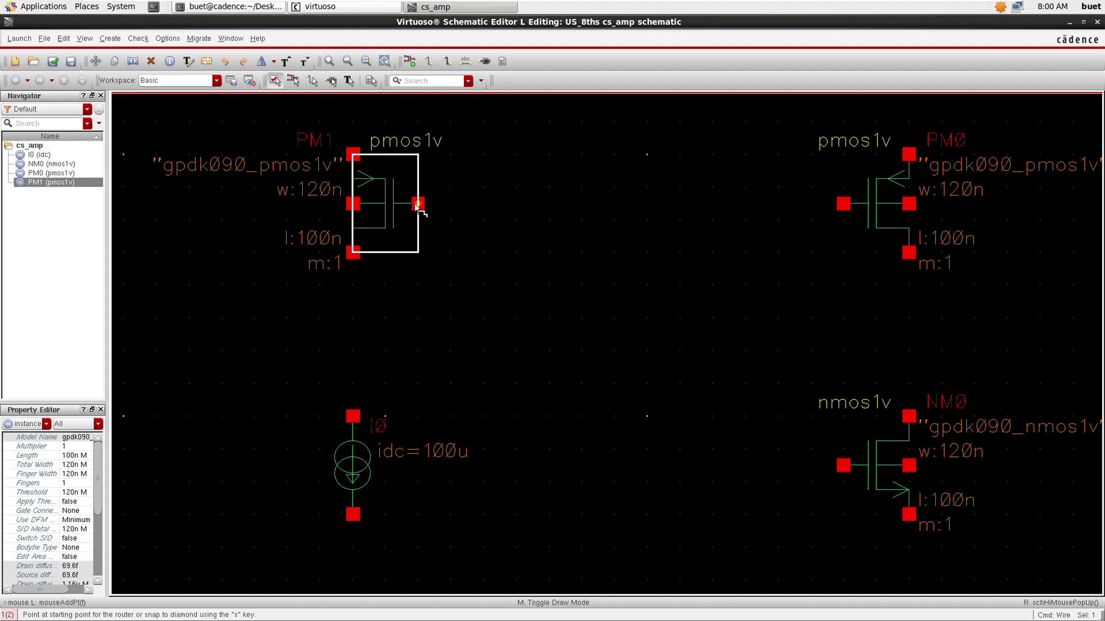
left_click(418, 204)
left_click(843, 203)
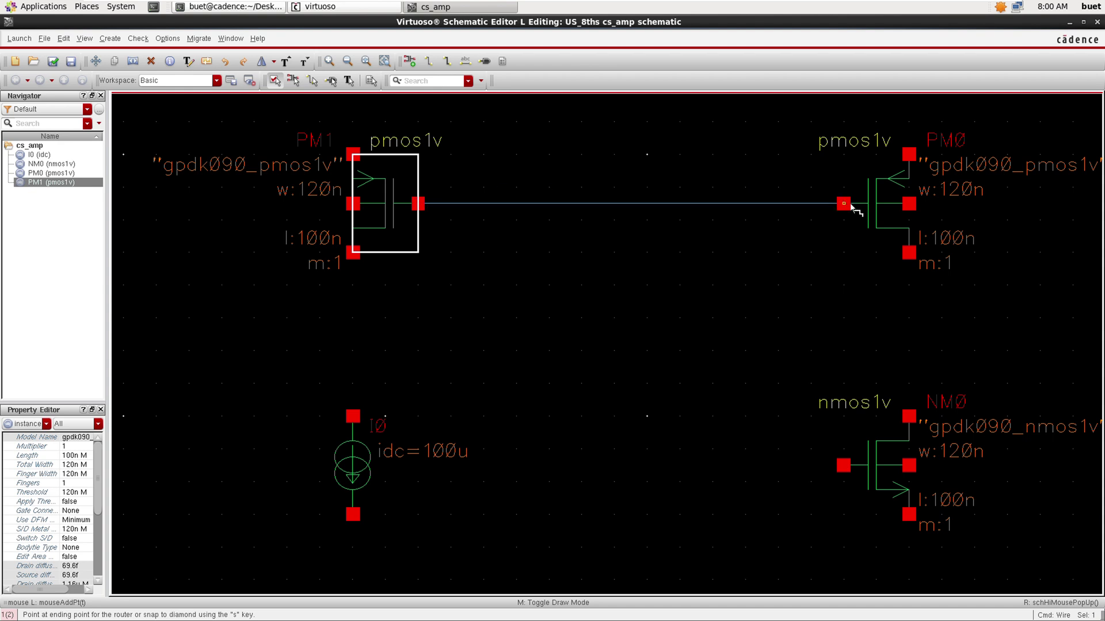
key("Escape")
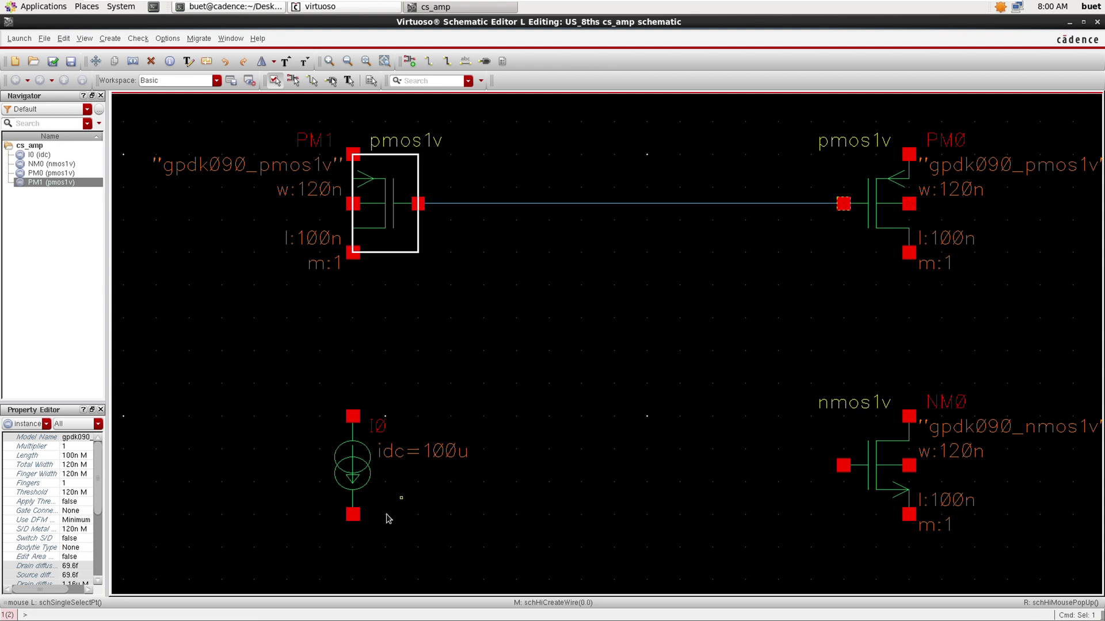
- Tie the bulk pins of PM1, PM0 and NM0 to their source pins
left_click(352, 203)
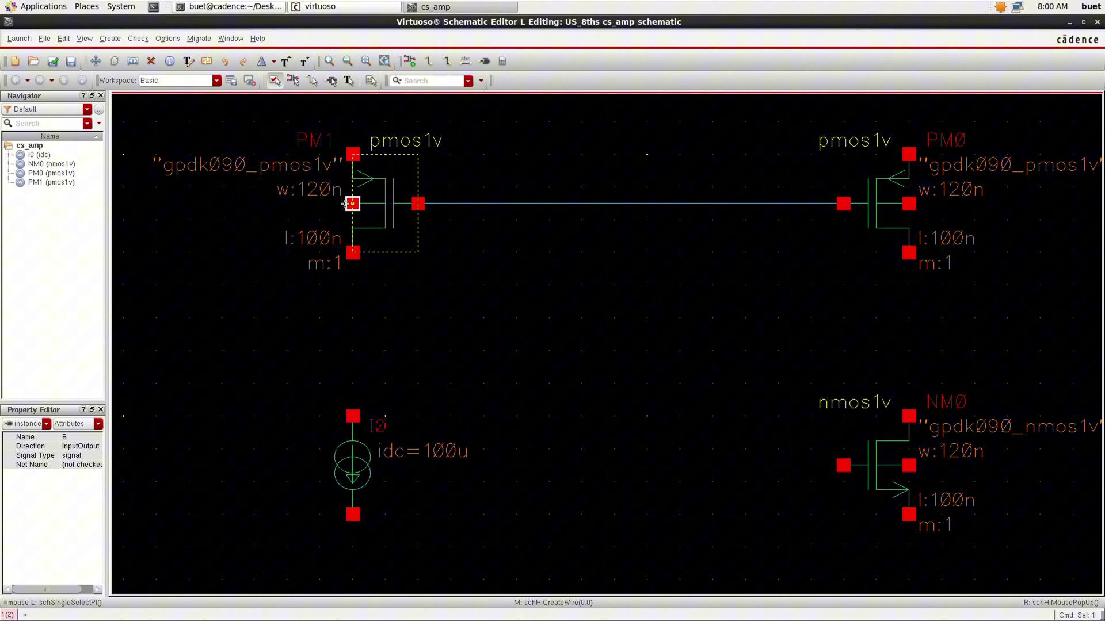
key("w")
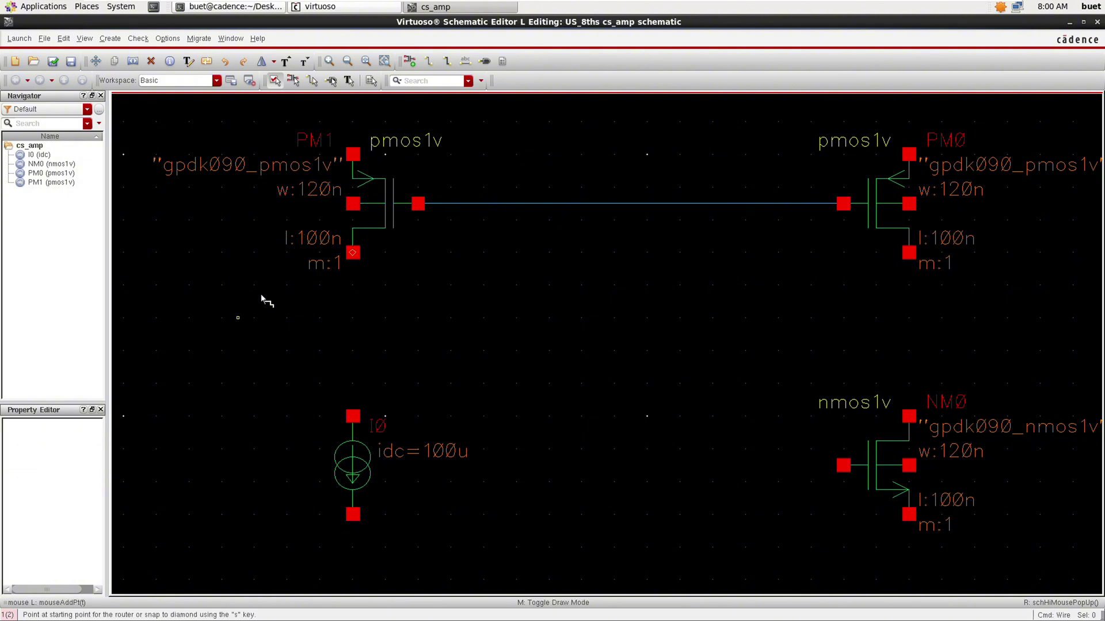
left_click(352, 204)
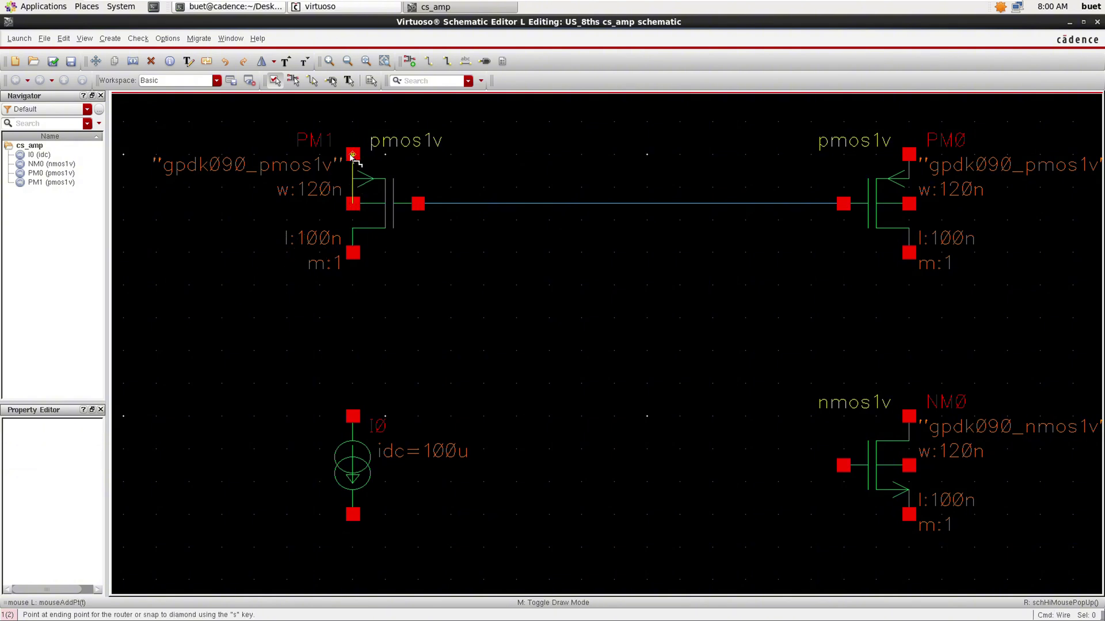
left_click(353, 154)
key("Escape")
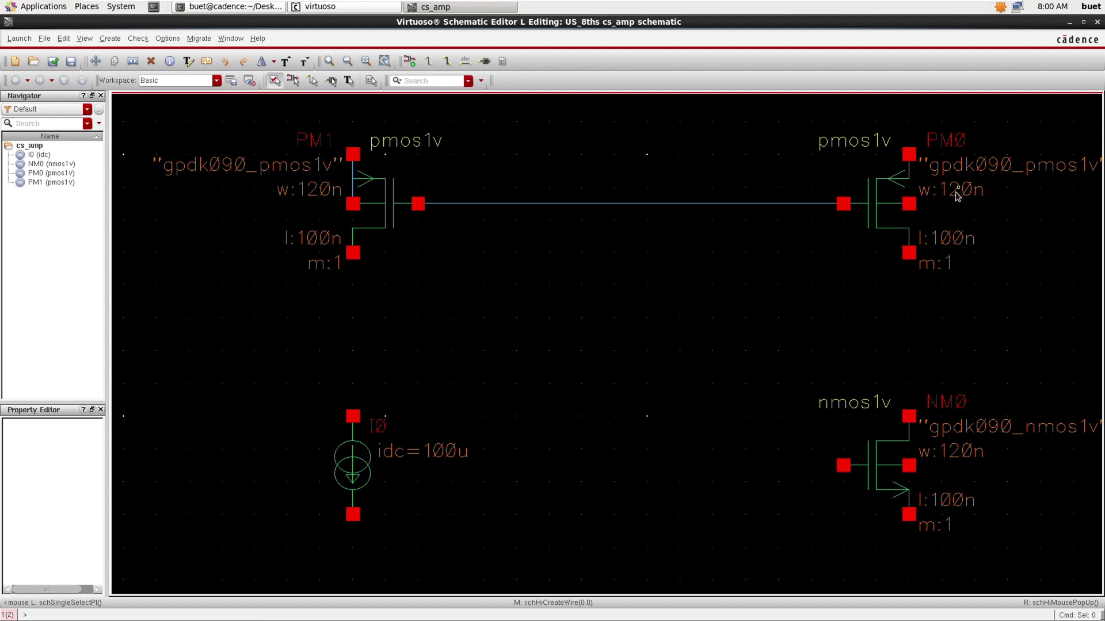
key("w")
left_click(910, 204)
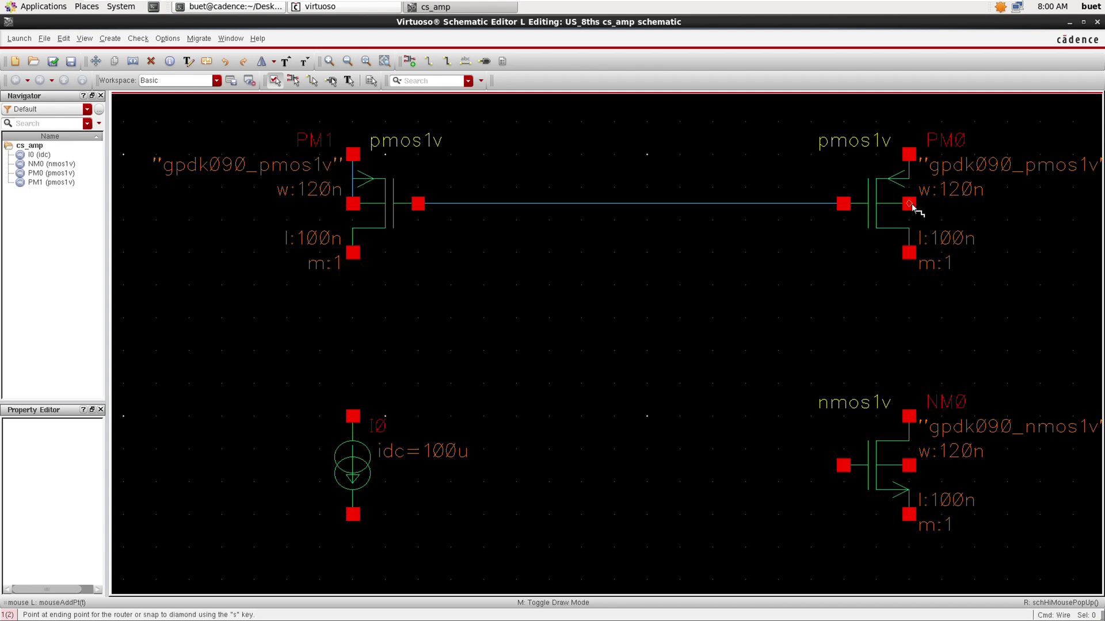
left_click(909, 154)
key("Escape")
key("w")
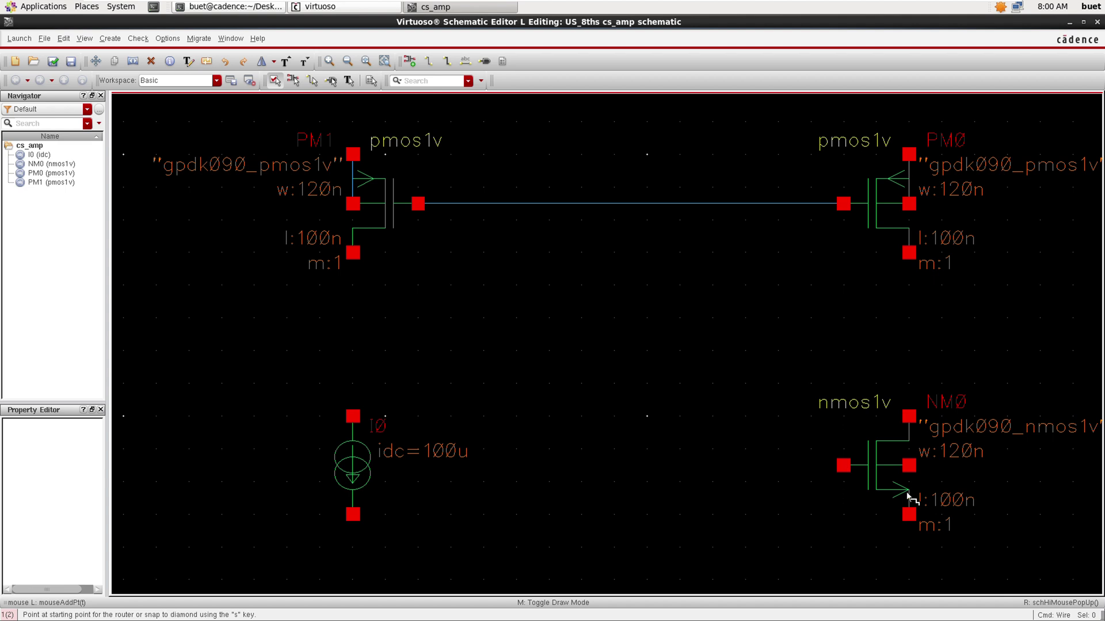
left_click(909, 465)
left_click(910, 512)
key("Escape")
- Connect NM0's drain to PM0 and I0's top to PM1, then start a wire from I0's bottom
key("w")
left_click(909, 416)
left_click(909, 253)
key("Escape")
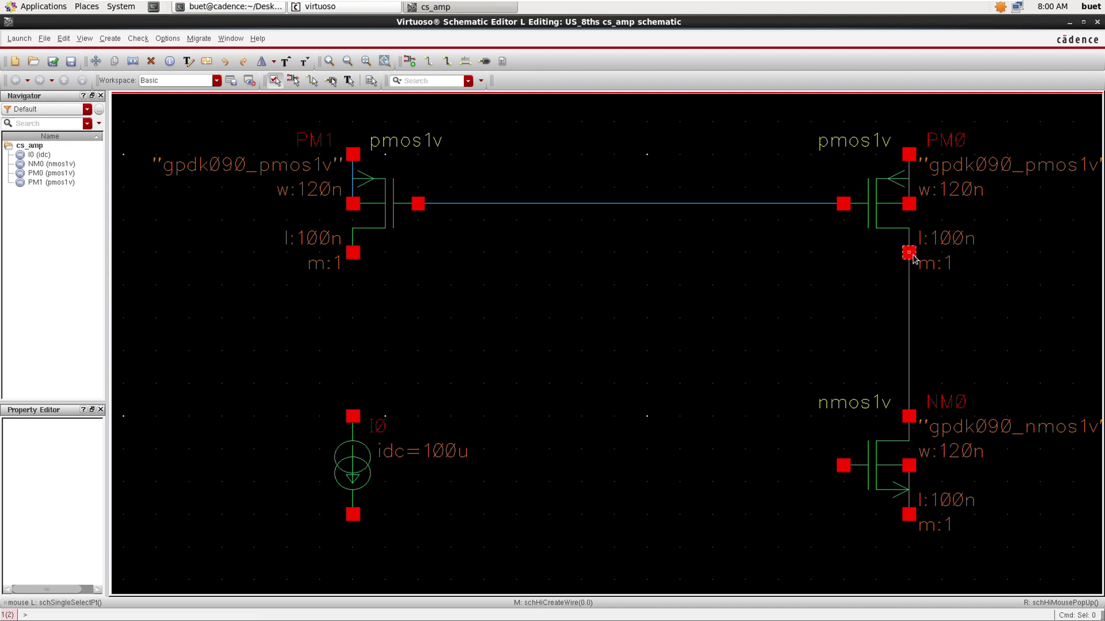
key("w")
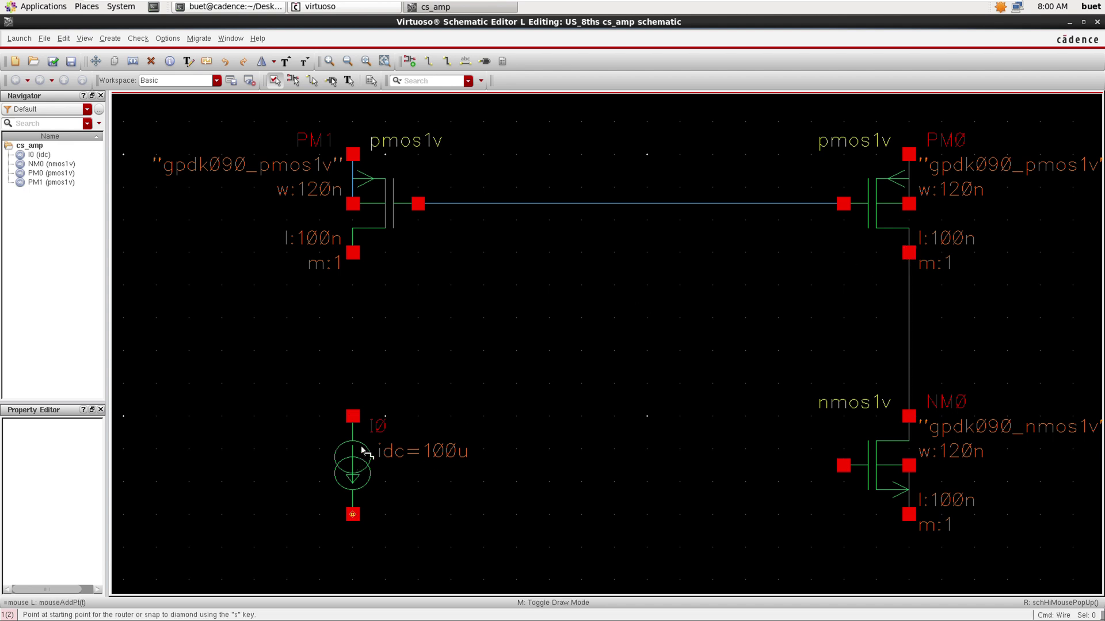
left_click(353, 416)
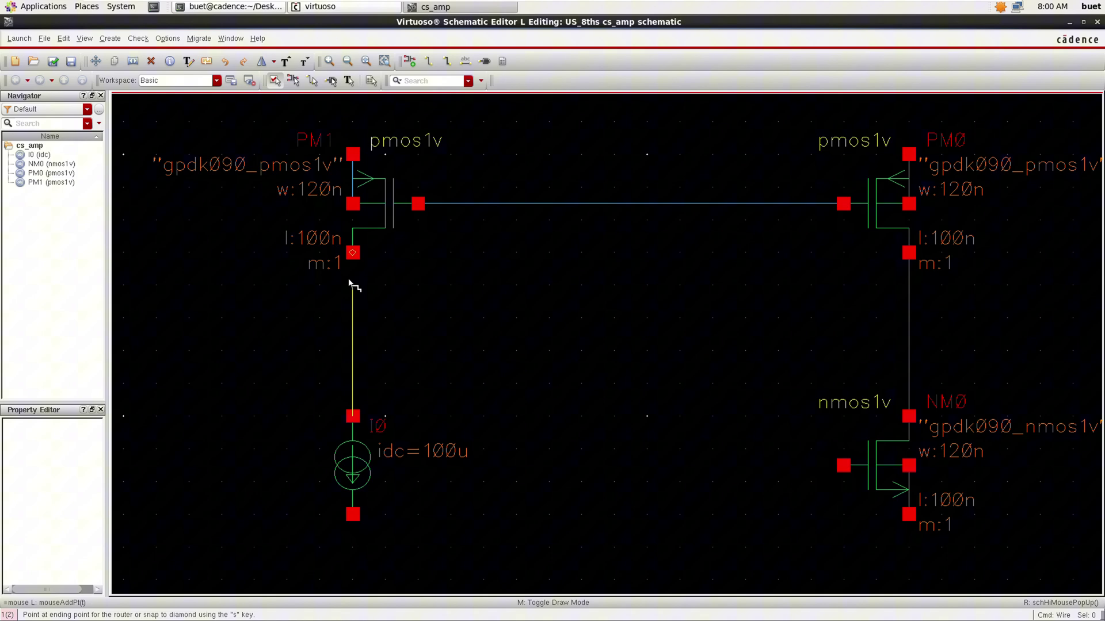
left_click(352, 253)
key("Escape")
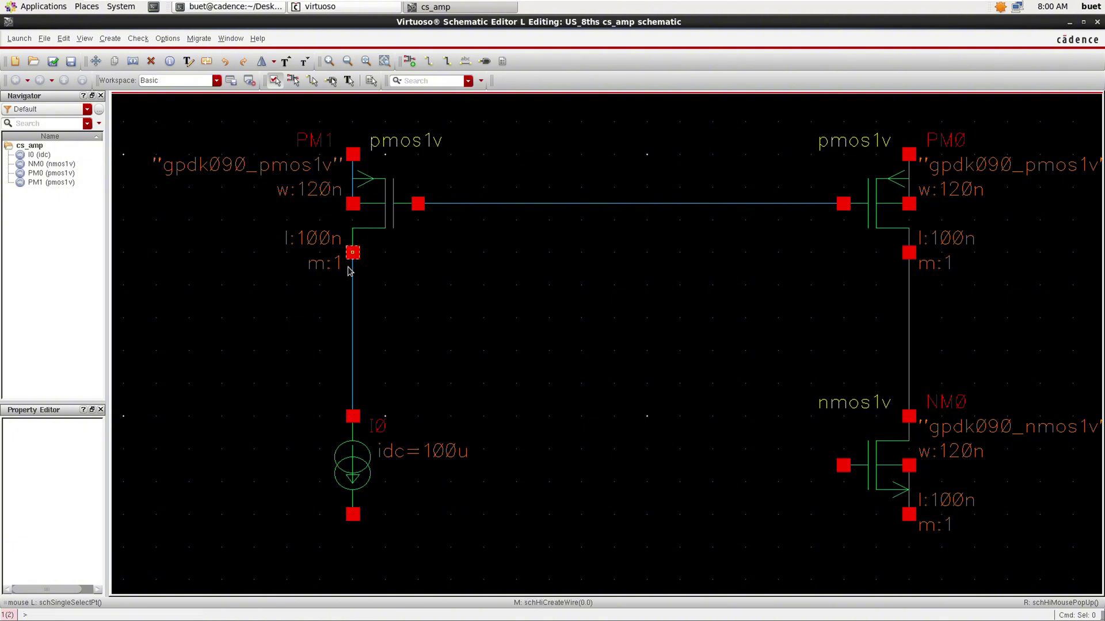
key("w")
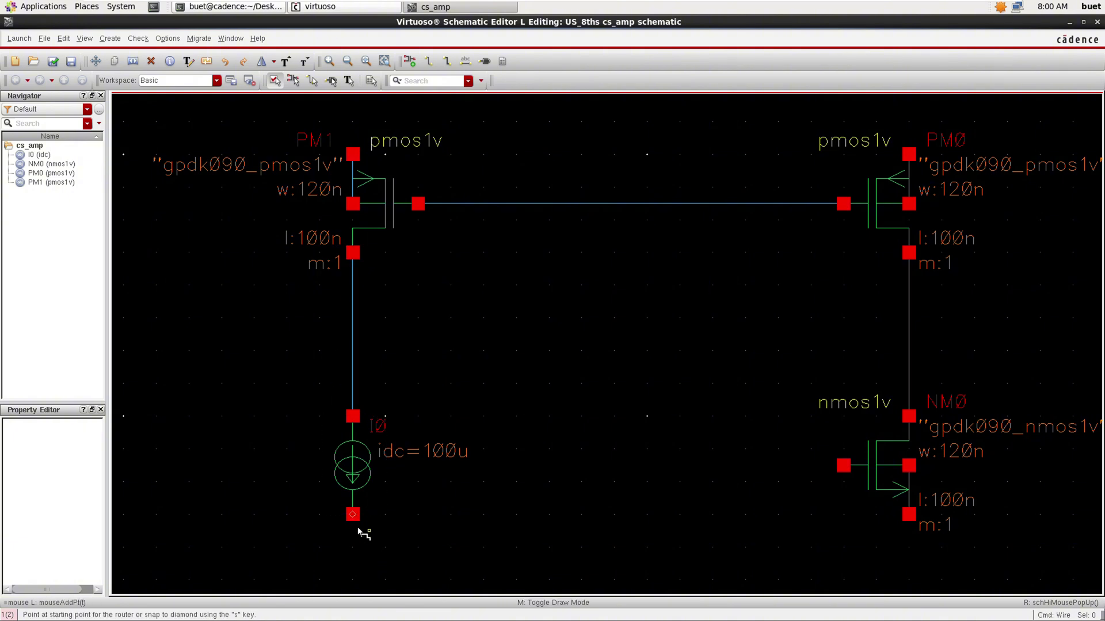
left_click(352, 515)
- End I0's lower lead and draw an output stub right from the PM0–NM0 drain node
double_click(352, 579)
key("Escape")
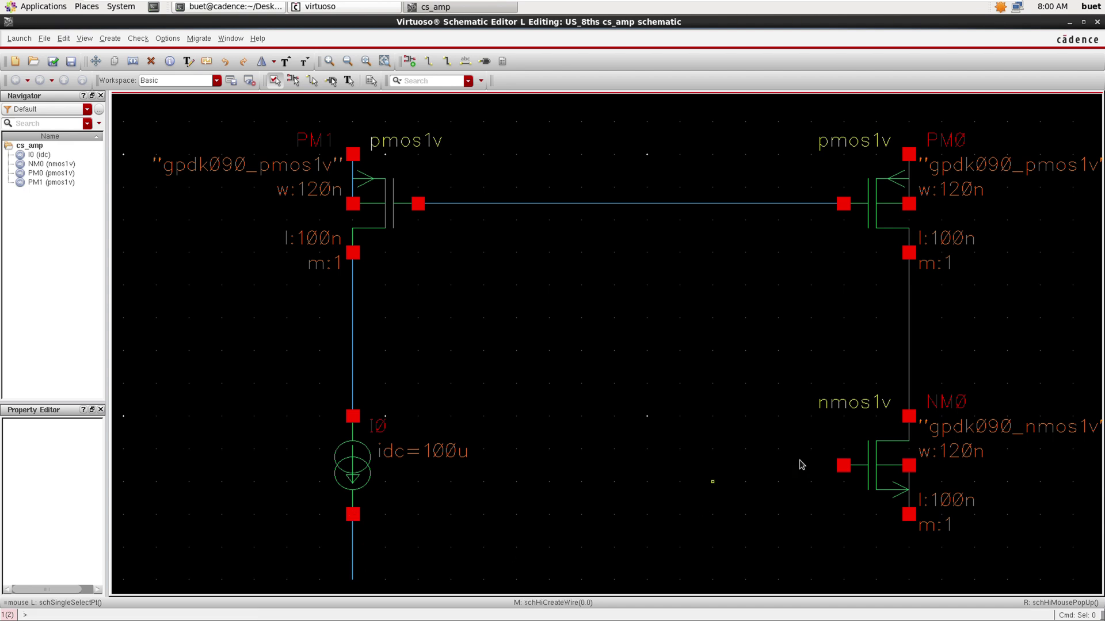
key("w")
left_click(908, 335)
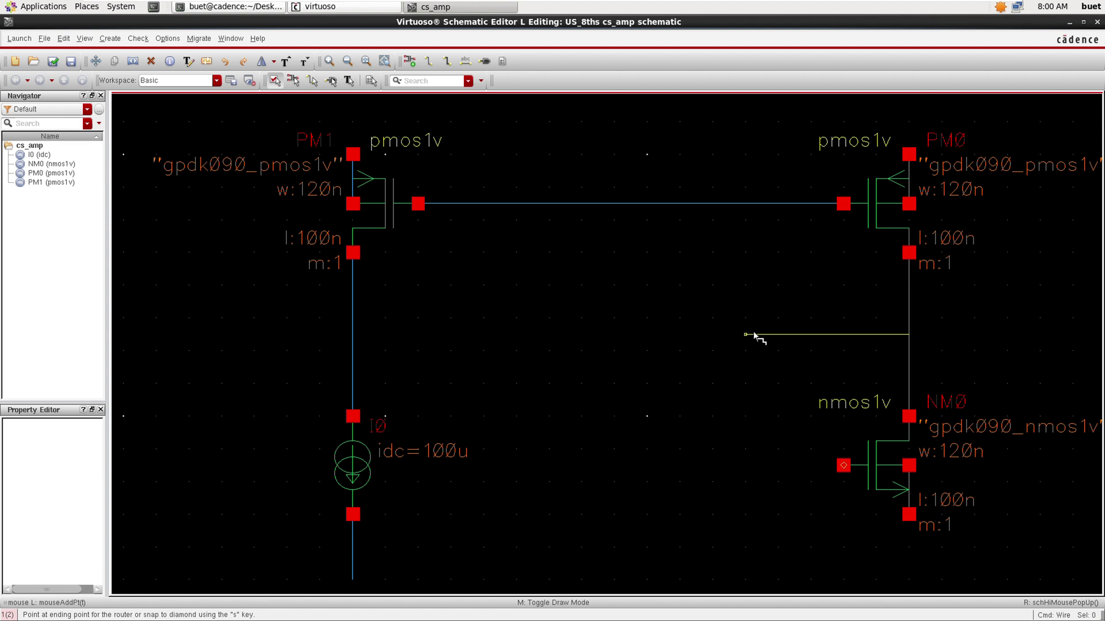
left_click(1050, 335)
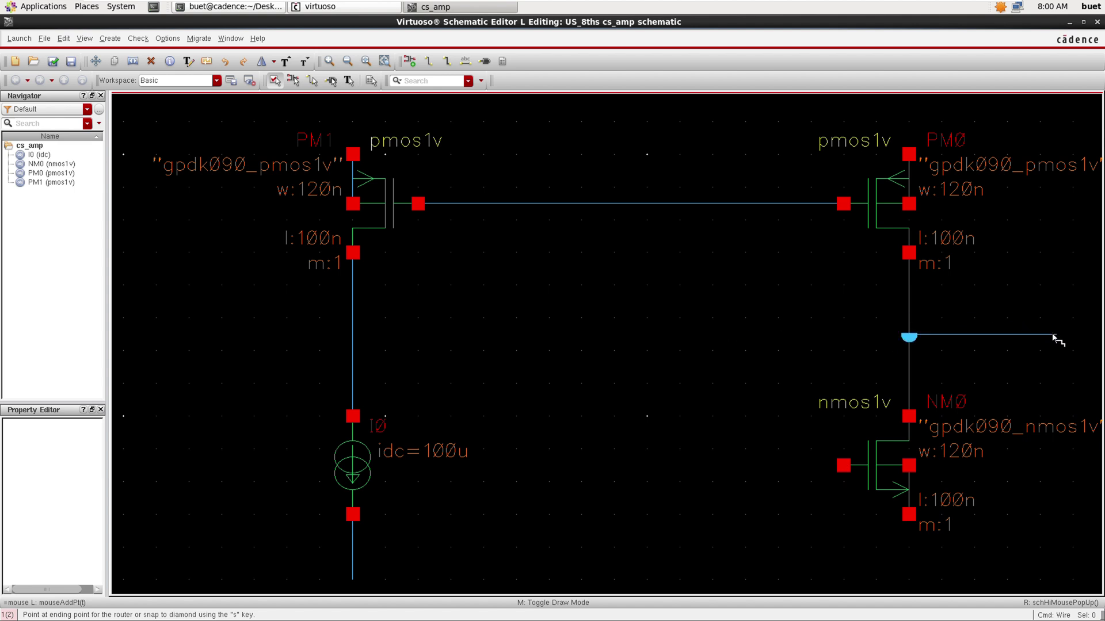
key("Escape")
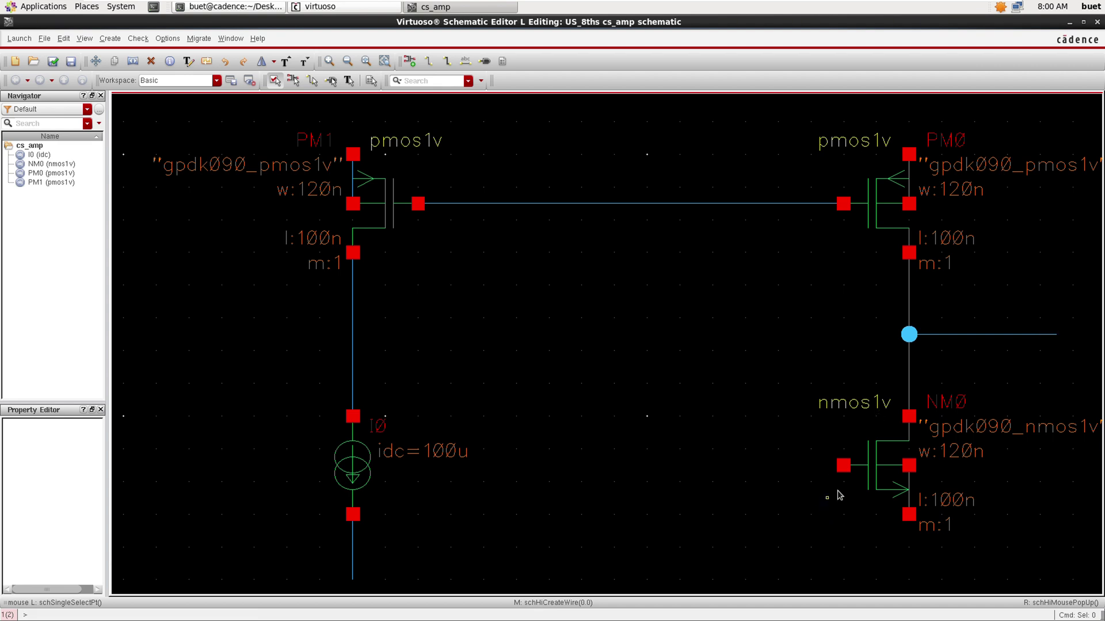
- Draw an input lead out to the left from NM0's gate
key("w")
left_click(844, 466)
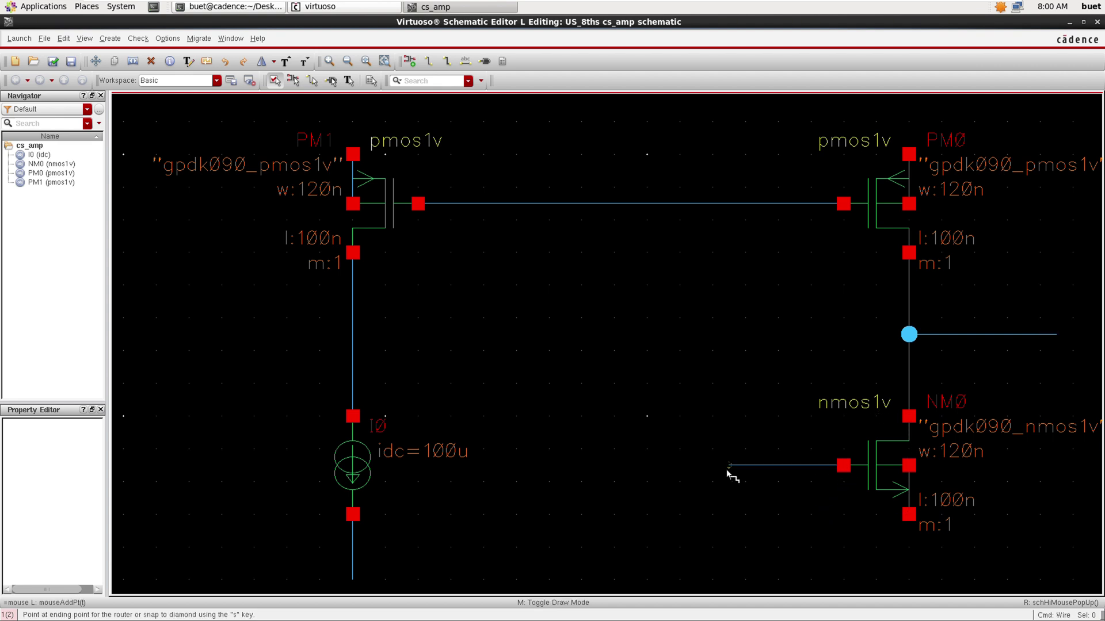
left_click(728, 464)
key("Escape")
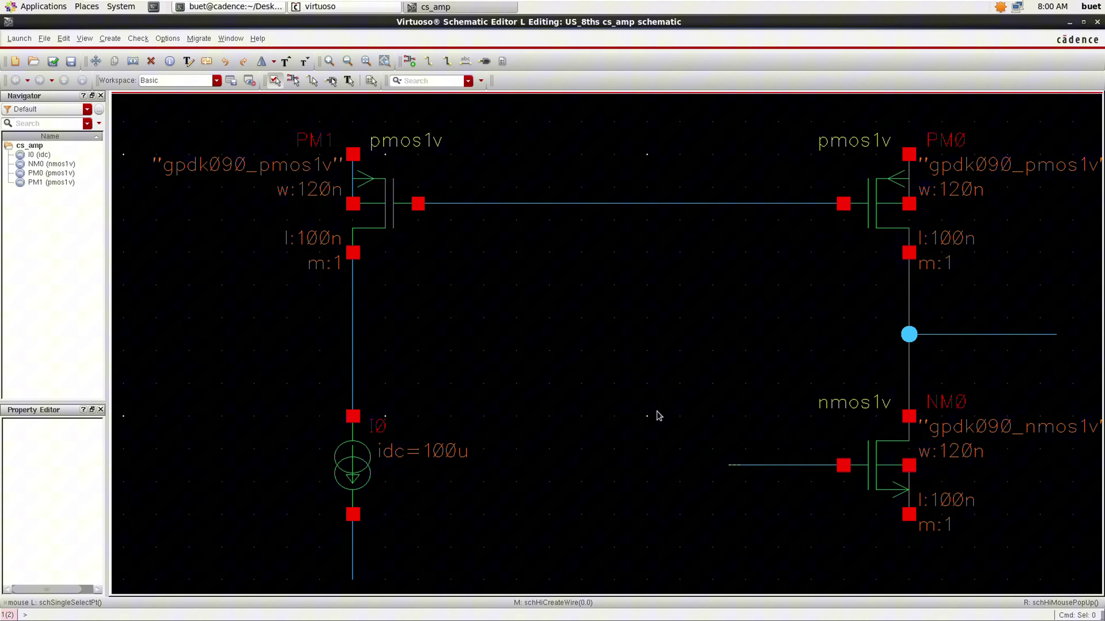
- Route a wire from PM1's drain wire up to the shared PMOS gate wire
key("w")
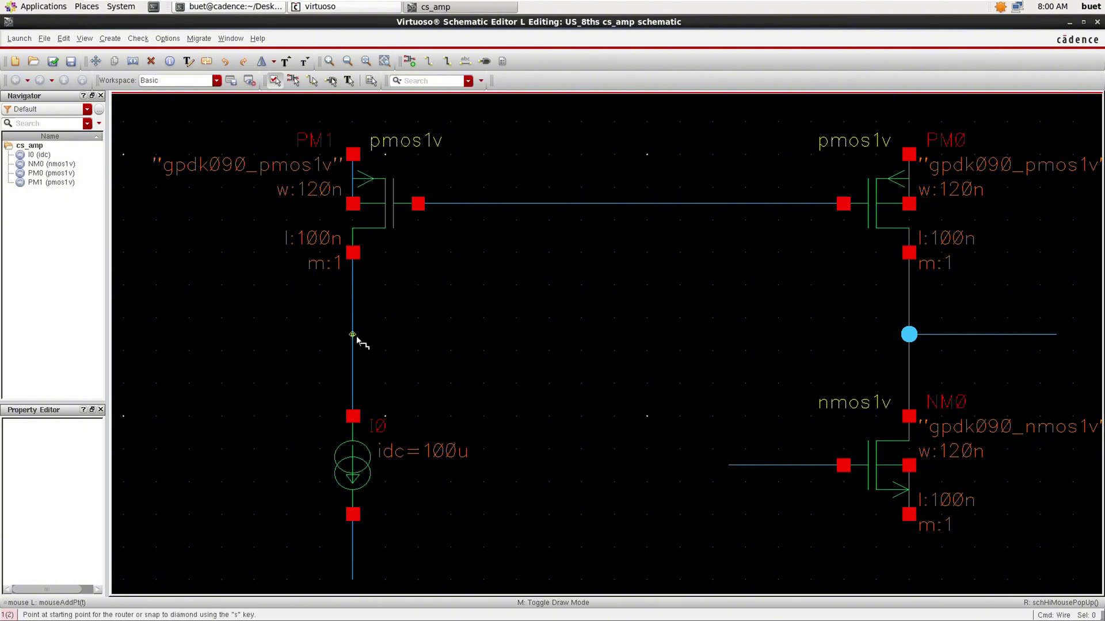
left_click(354, 336)
left_click(613, 334)
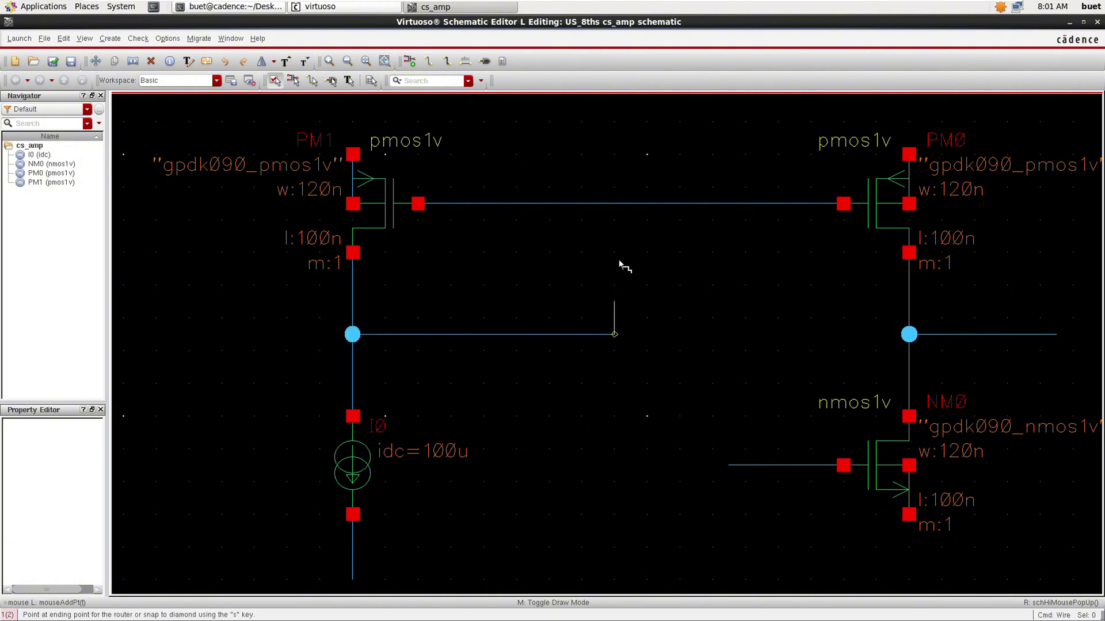
left_click(614, 203)
left_click(614, 203)
key("Escape")
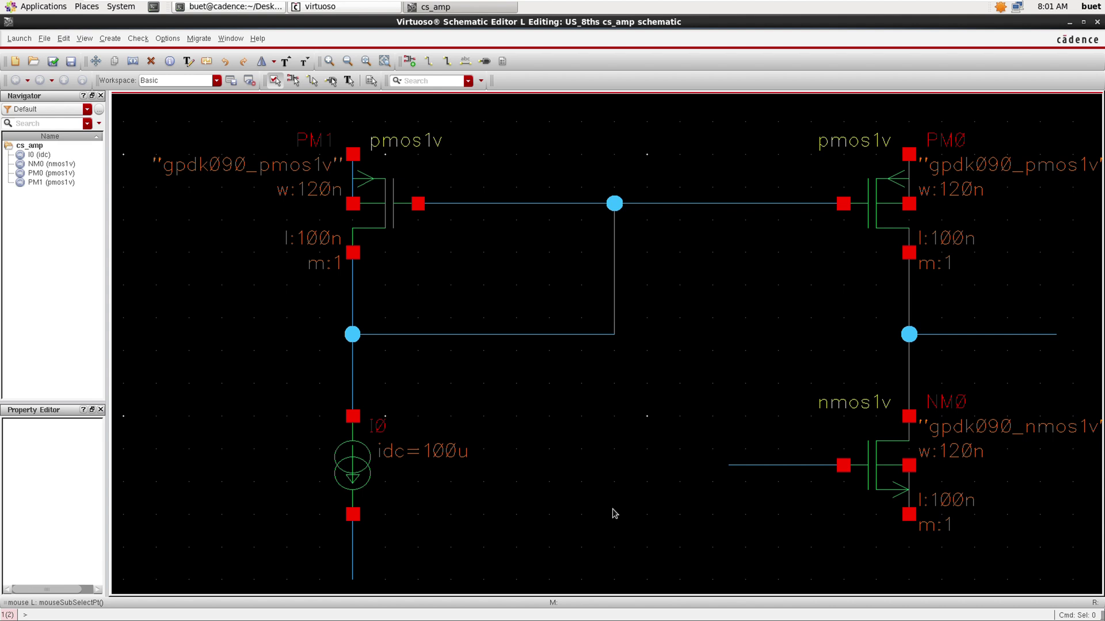
scroll(690, 456, "down", 1)
- Extend a wire downward from NM0's source
key("w")
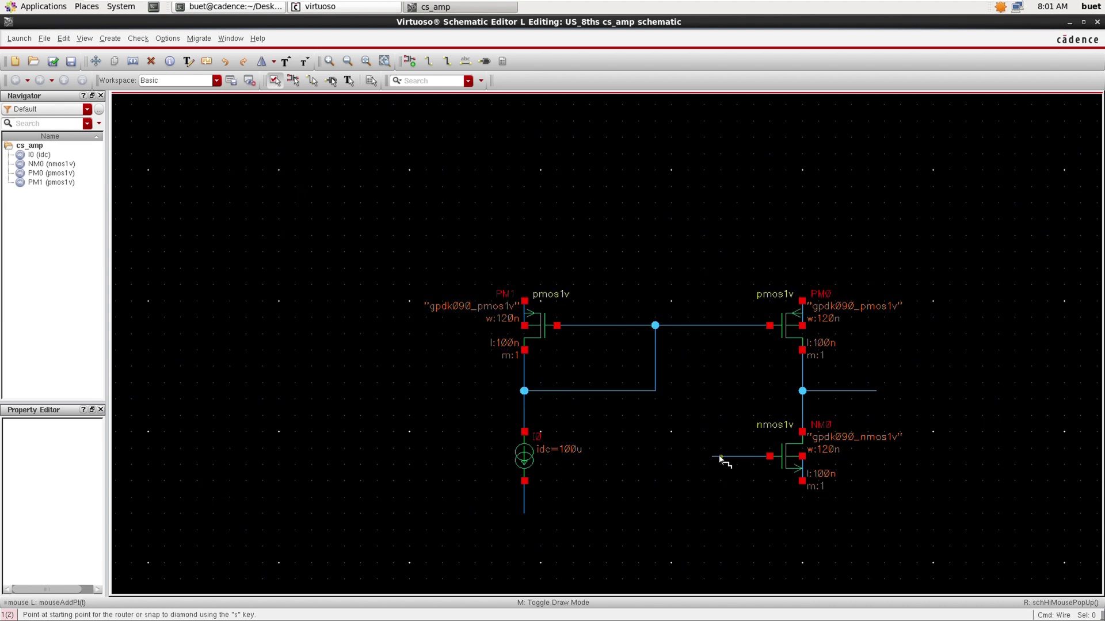
left_click(802, 481)
left_click(803, 514)
key("Escape")
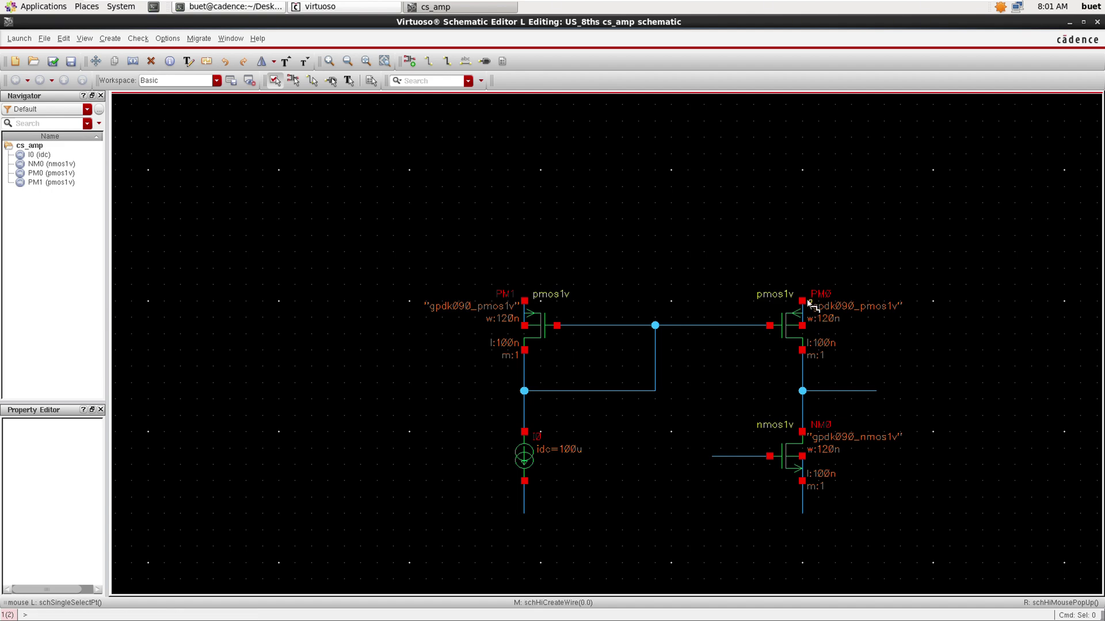
- Draw a supply wire up from PM0 and join PM1's top terminal to it
key("w")
left_click(802, 301)
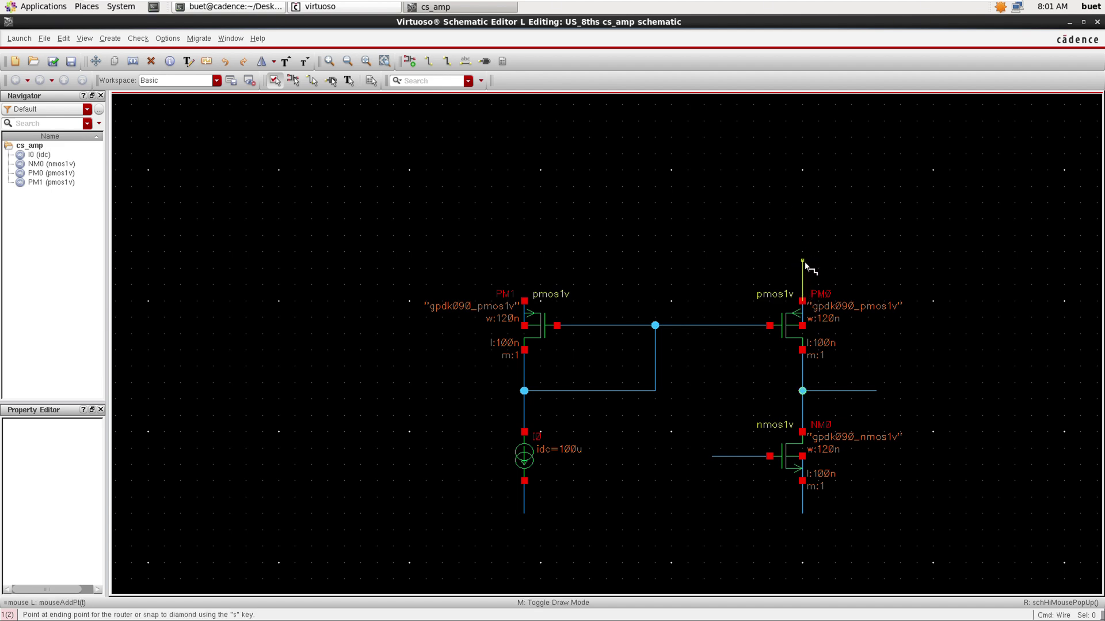
left_click(802, 237)
key("Escape")
key("w")
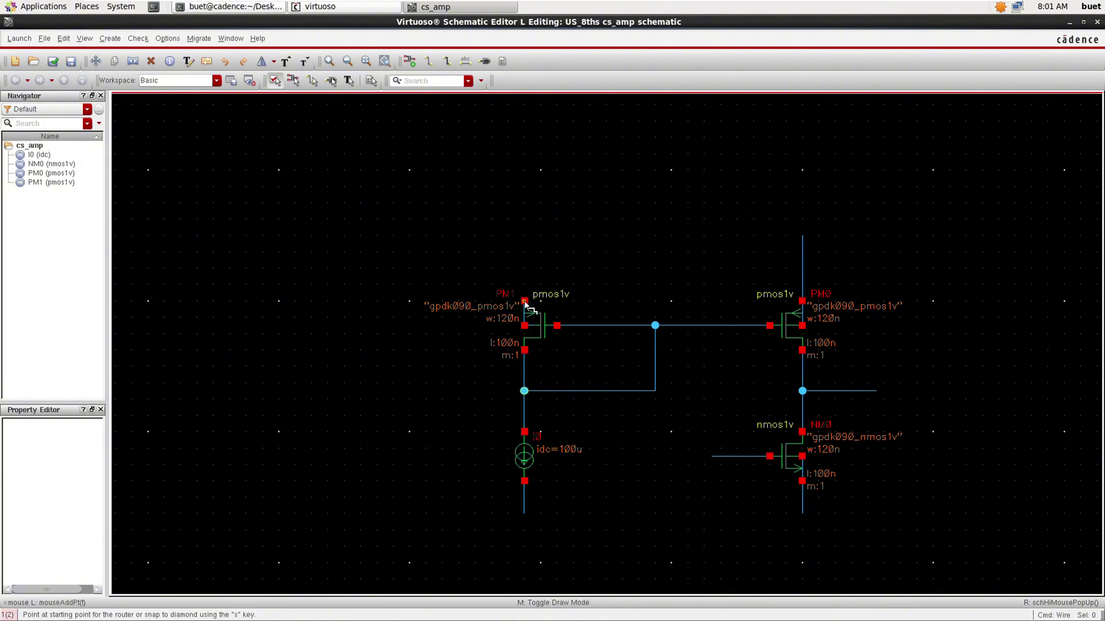
left_click(524, 300)
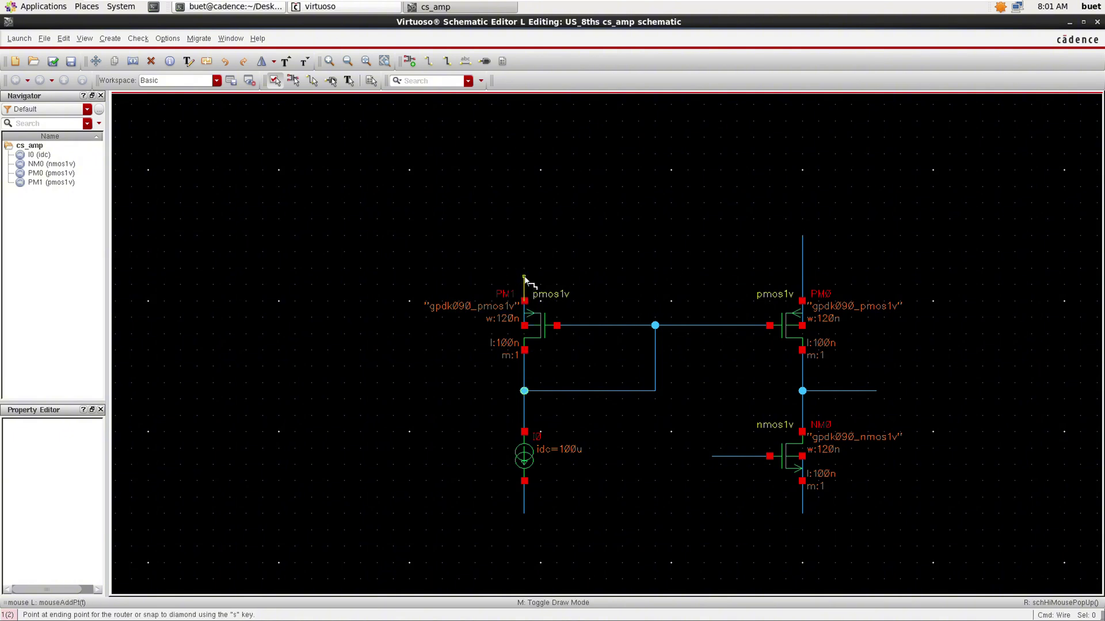
left_click(802, 269)
key("Escape")
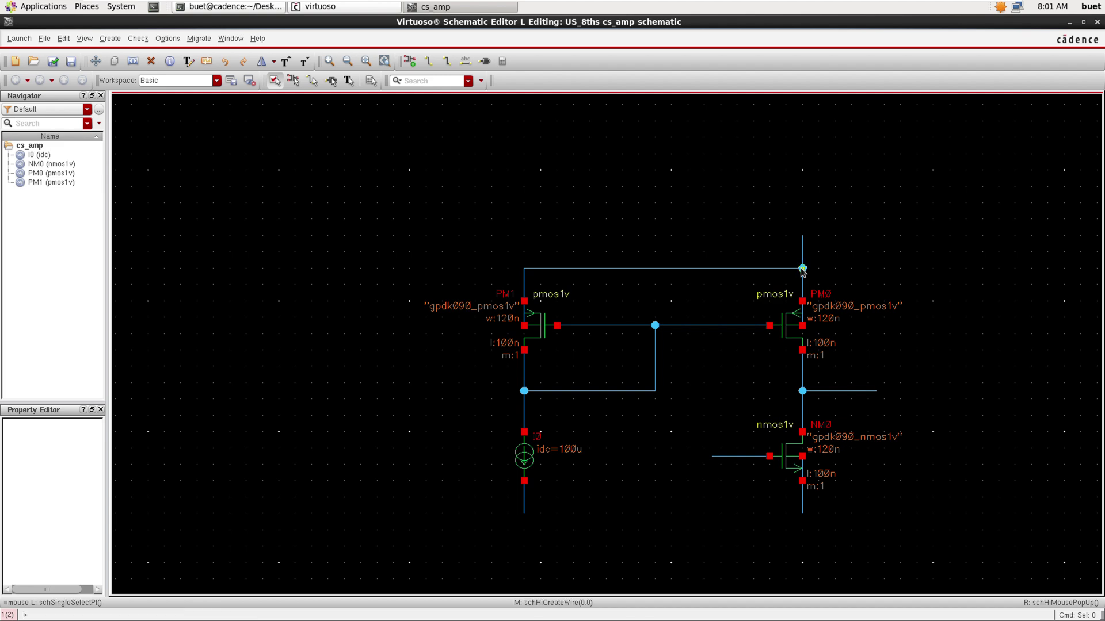
- Place input pins vdd on the supply line, vin on NM0's gate lead, vss below NM0's source
key("p")
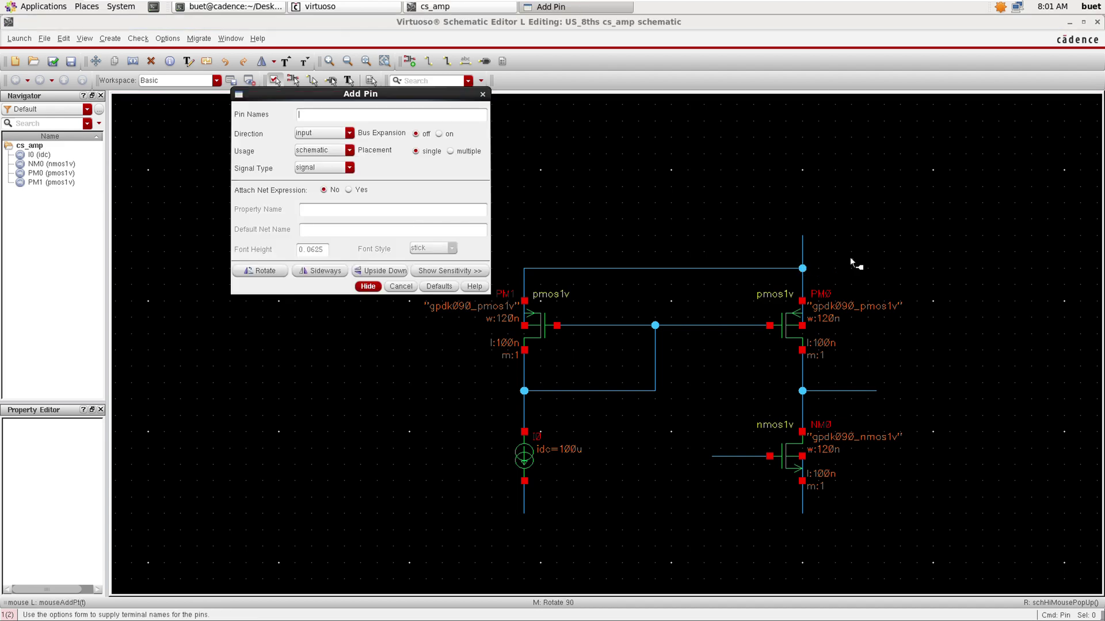
type("vdd")
type("vin vss")
left_click(369, 286)
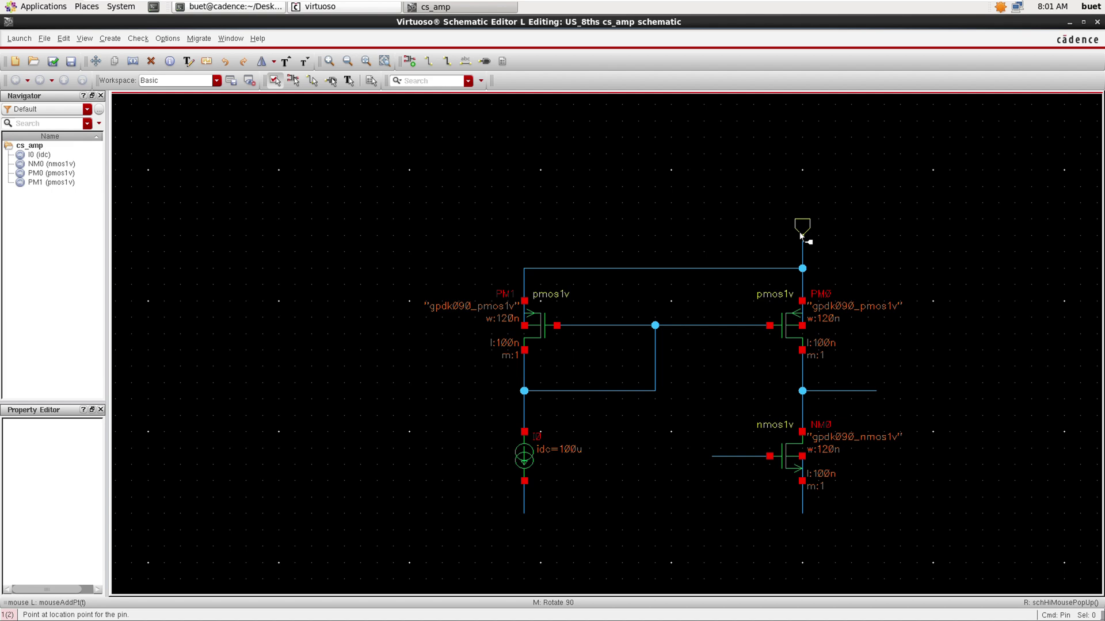
left_click(801, 236)
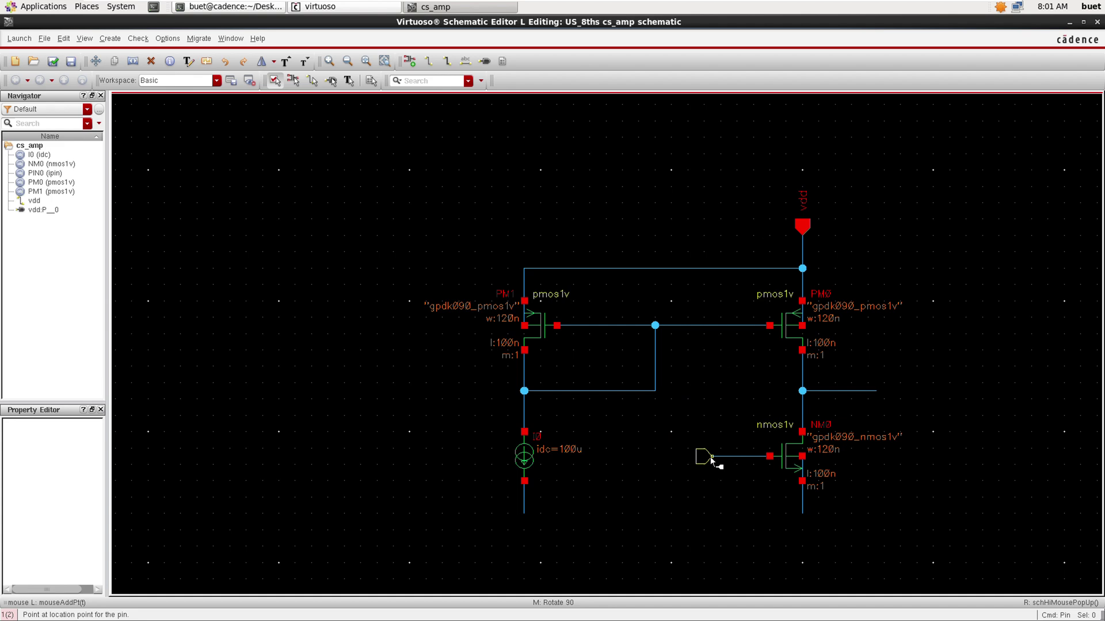
left_click(711, 459)
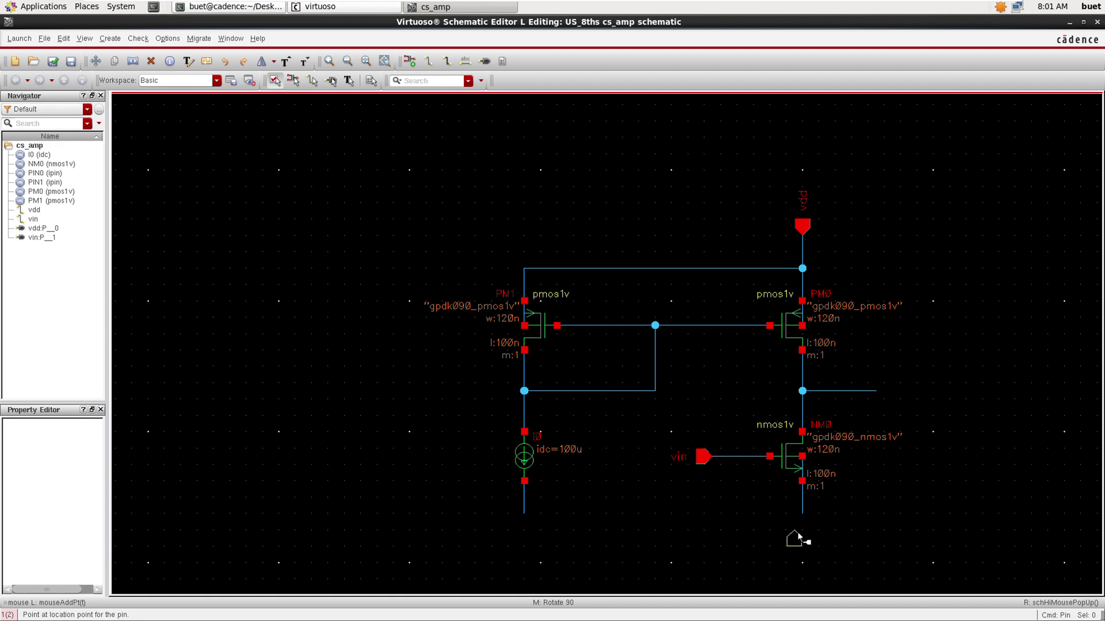
left_click(802, 517)
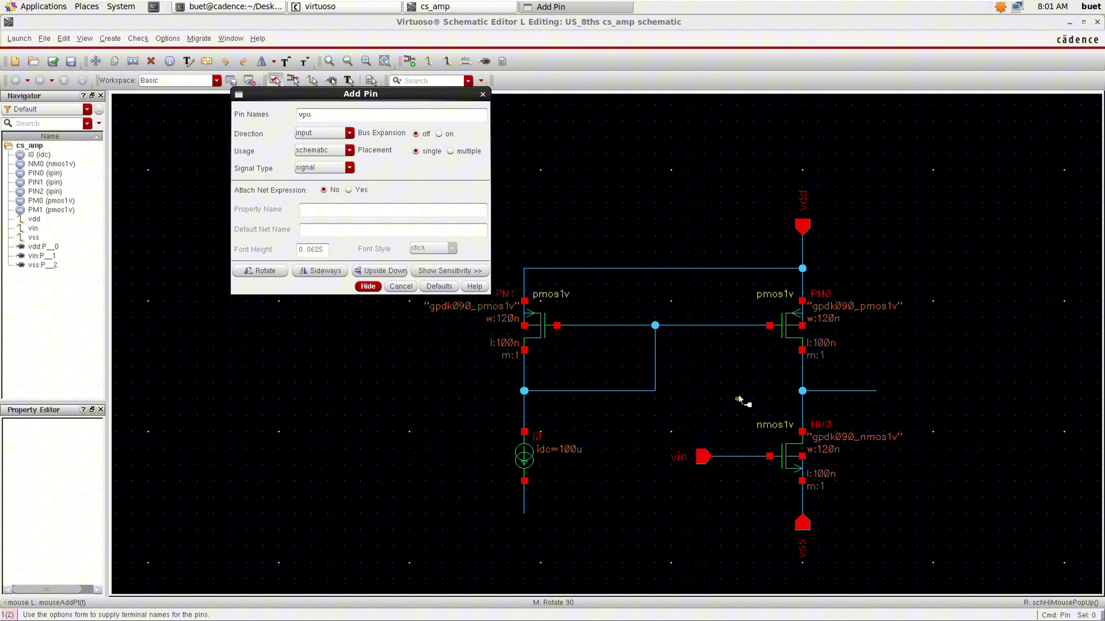
- Place an output pin named vout at the end of the drain-node stub
type("out")
left_click(348, 133)
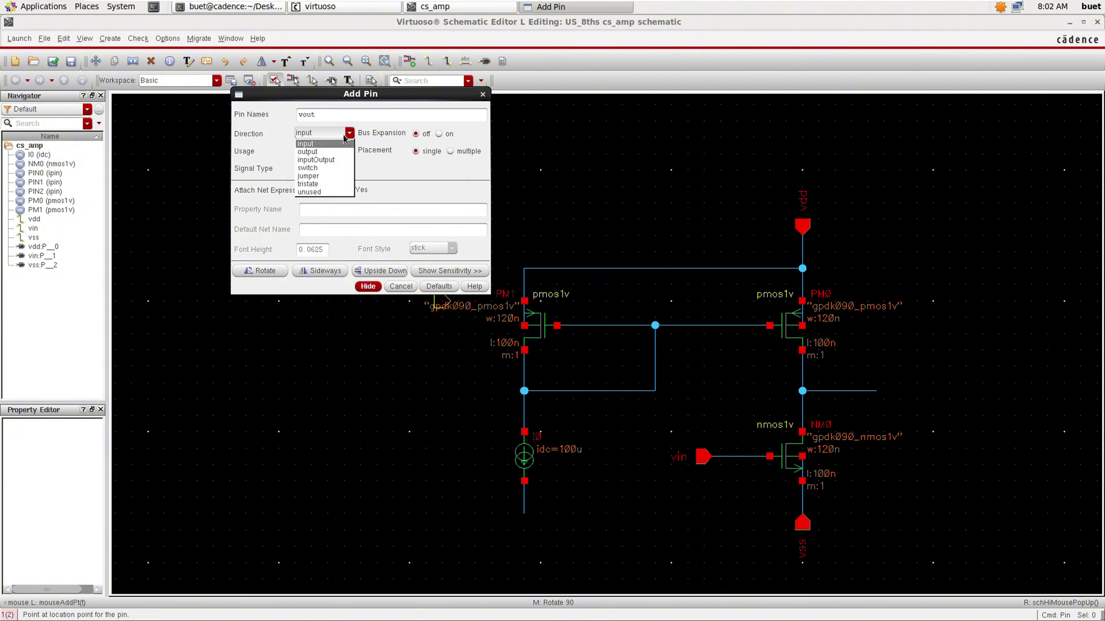
left_click(335, 153)
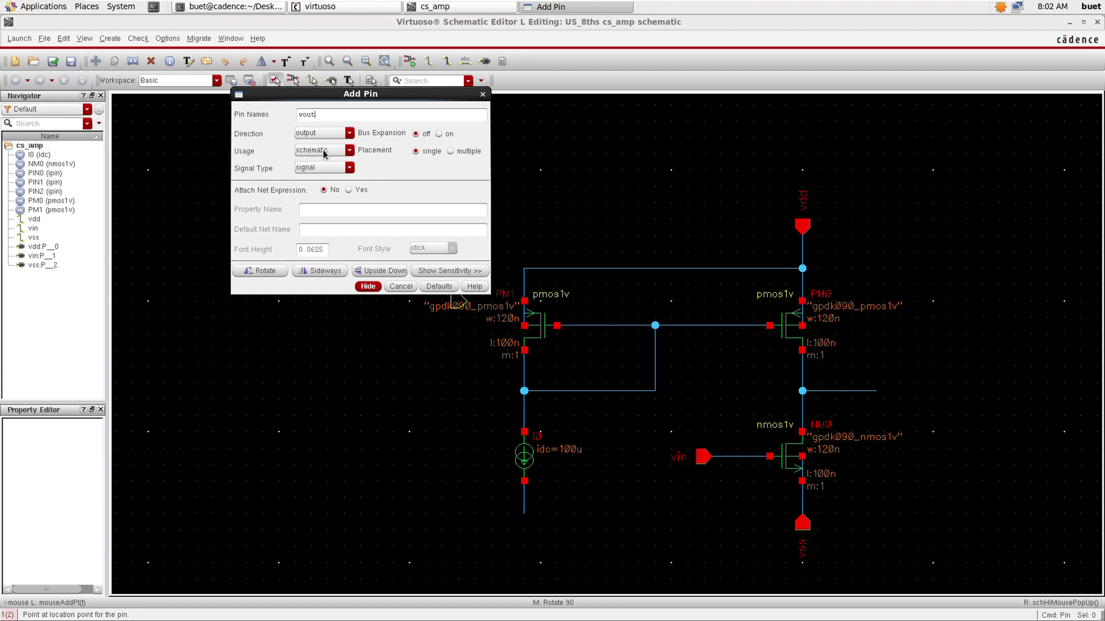
left_click(368, 287)
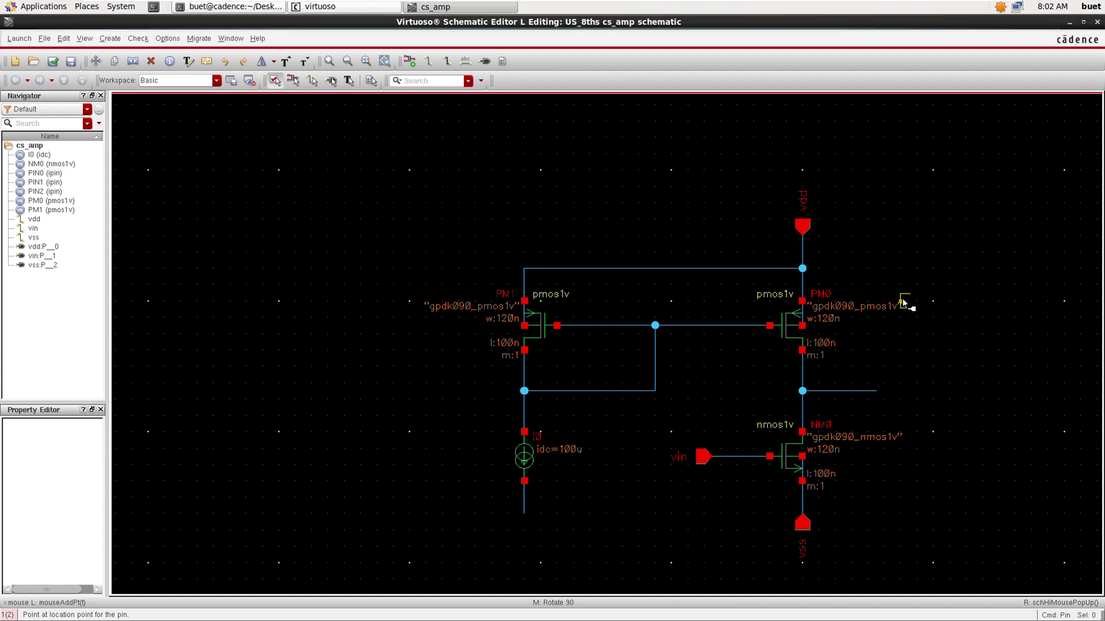
left_click(876, 391)
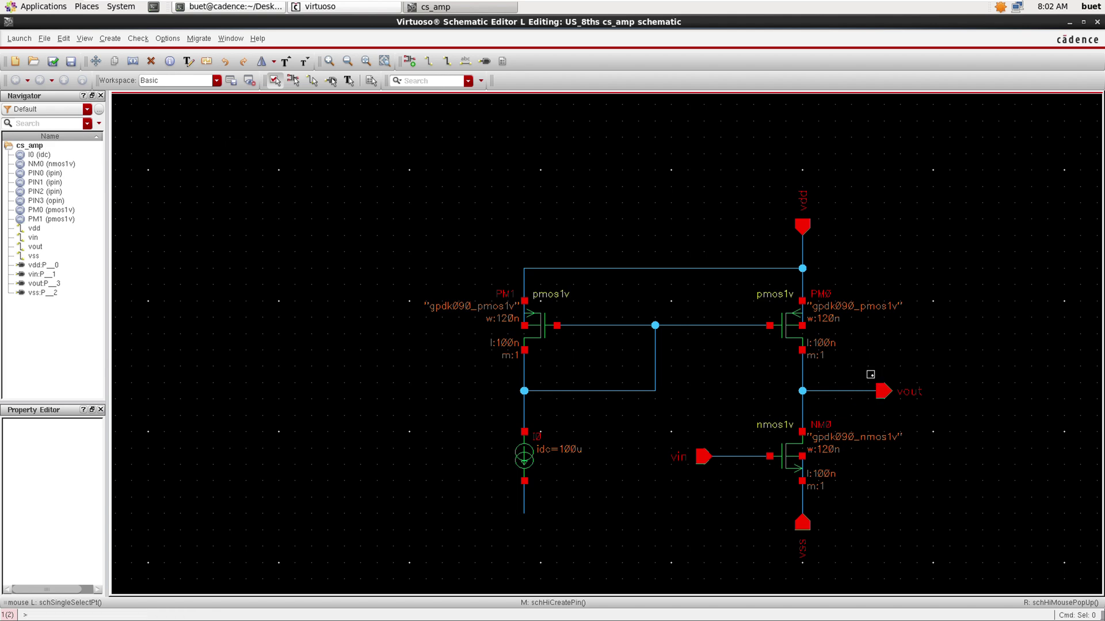
key("i")
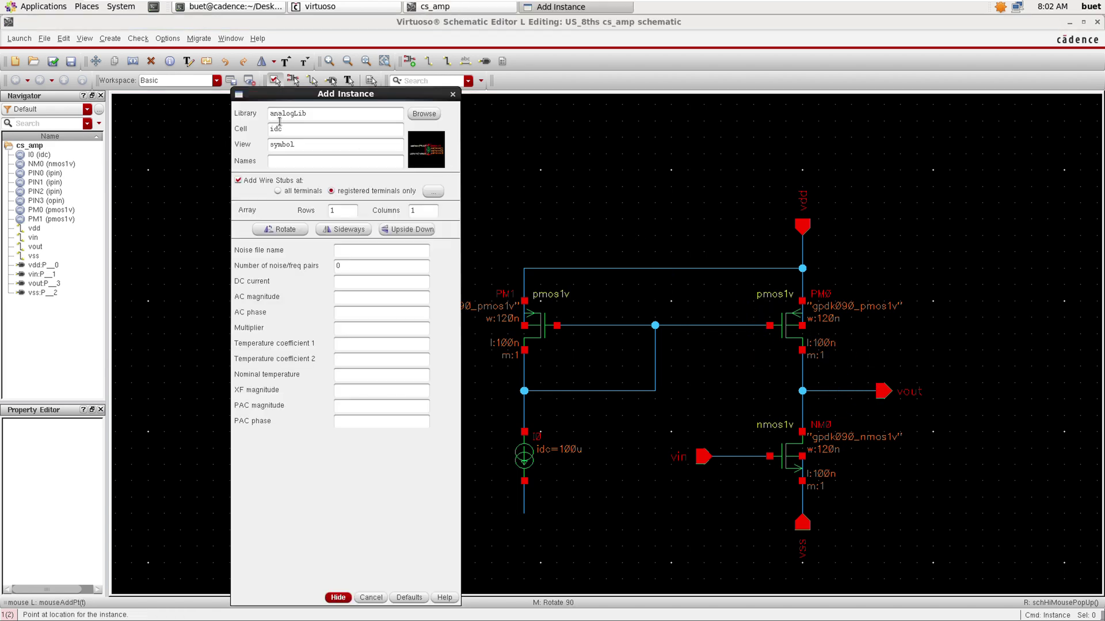
- Place a gnd symbol at I0's lower wire end, then check and save the cs_amp schematic
key("BackSpace")
key("BackSpace")
key("BackSpace")
key("Return")
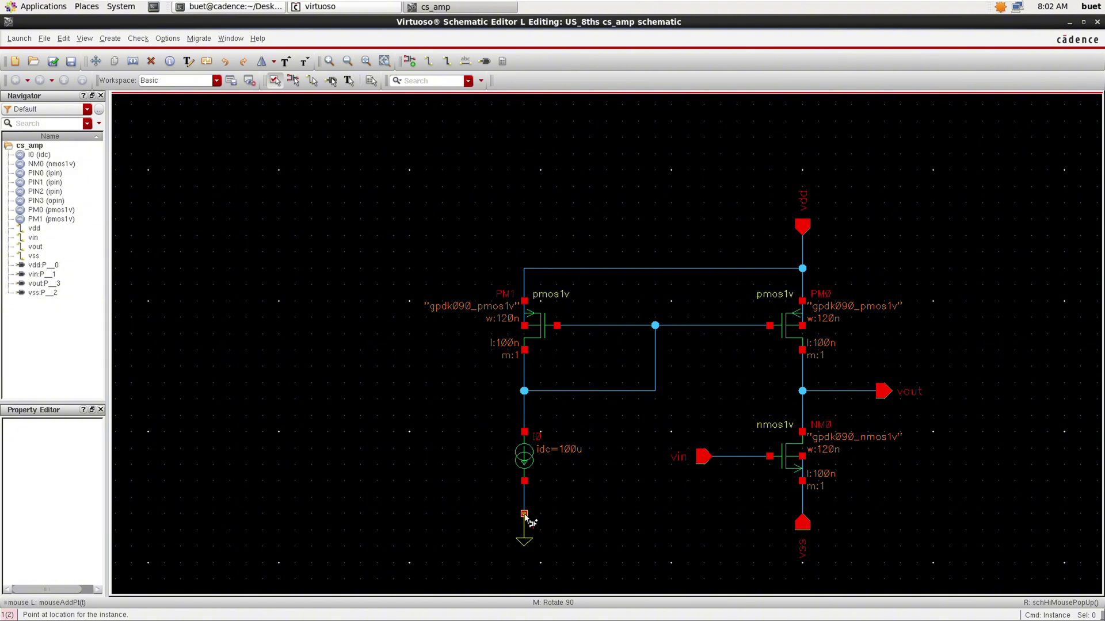
left_click(524, 514)
key("Escape")
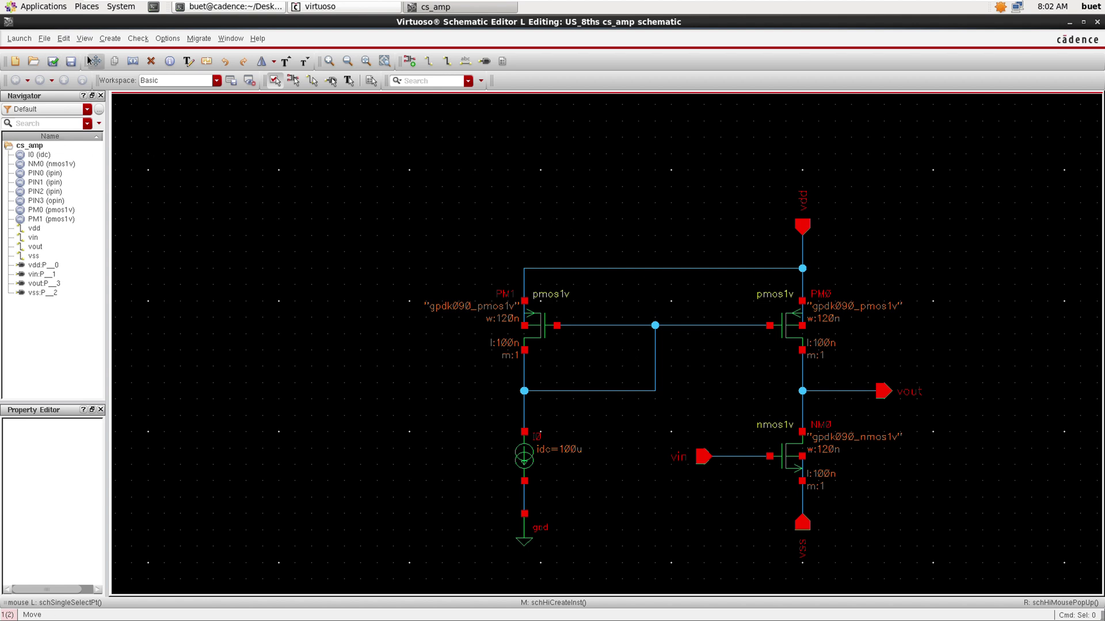
left_click(53, 61)
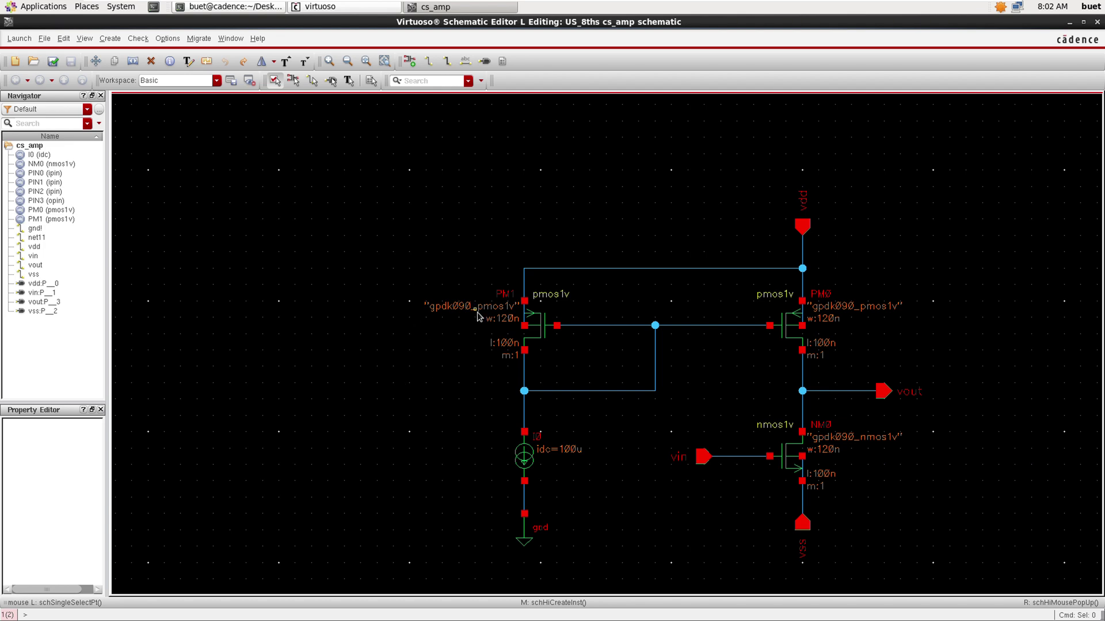
key("f")
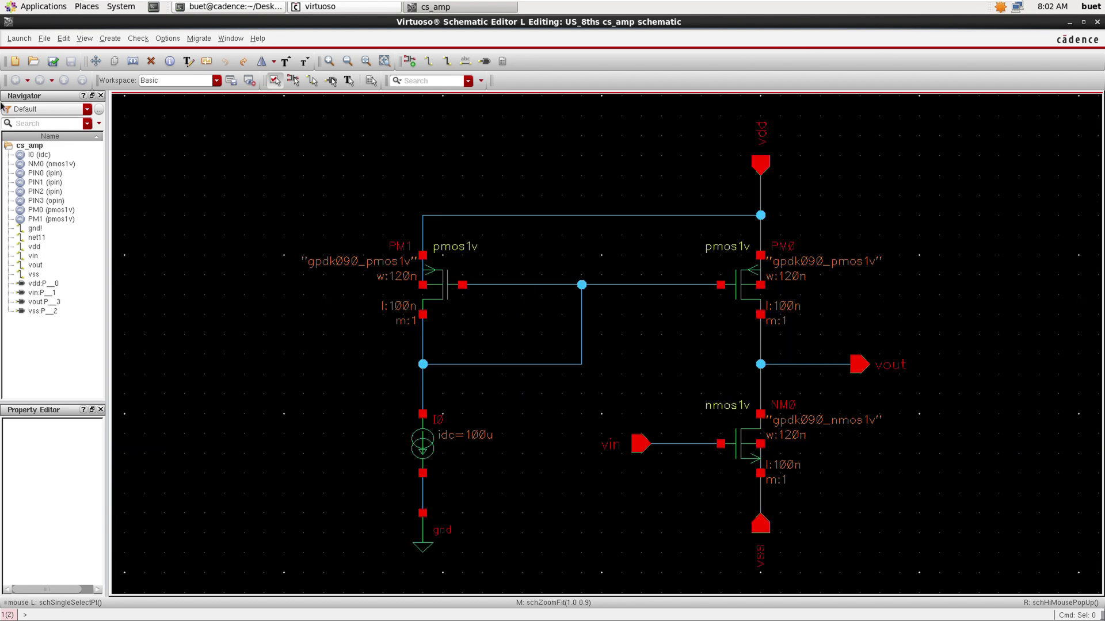
- Generate a symbol from the schematic with vdd on top, vss at the bottom, vin left and vout right
left_click(109, 39)
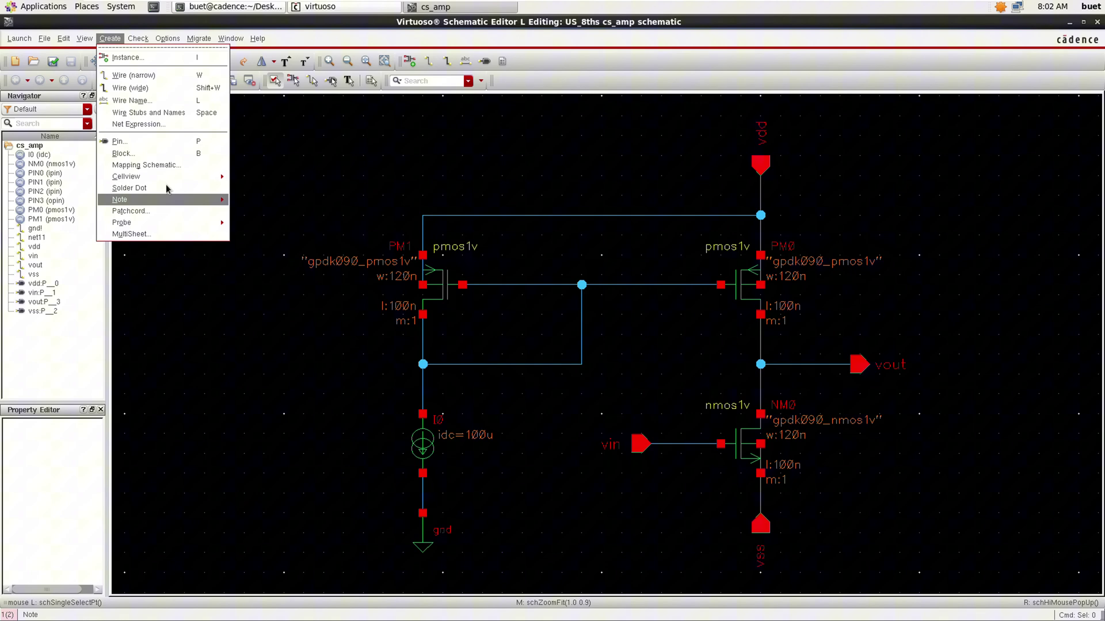
mouse_move(164, 177)
left_click(265, 184)
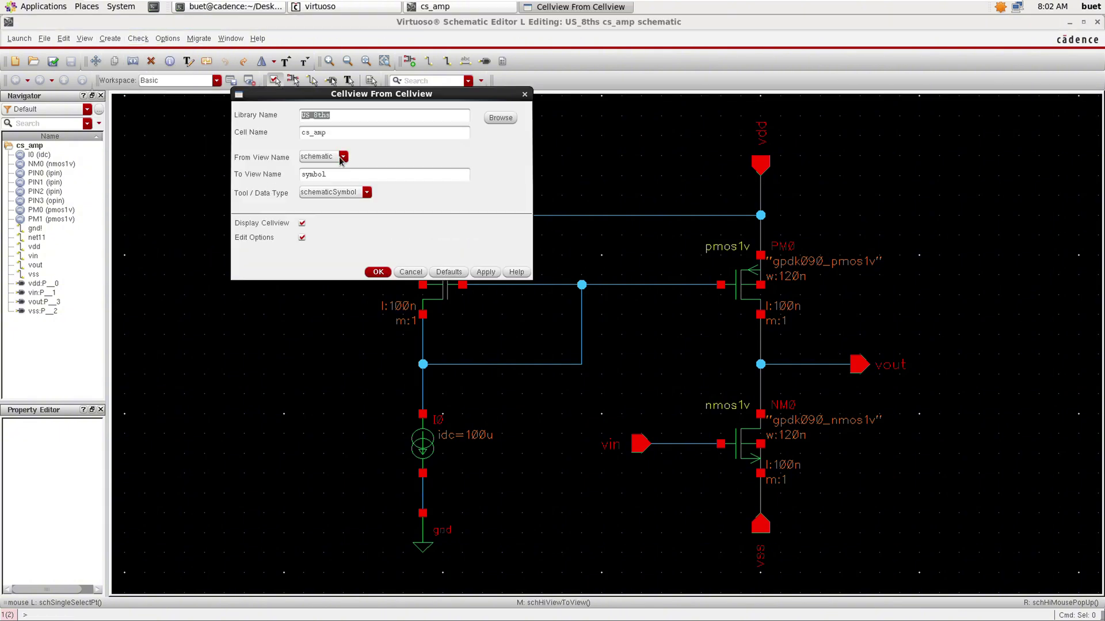
left_click(387, 275)
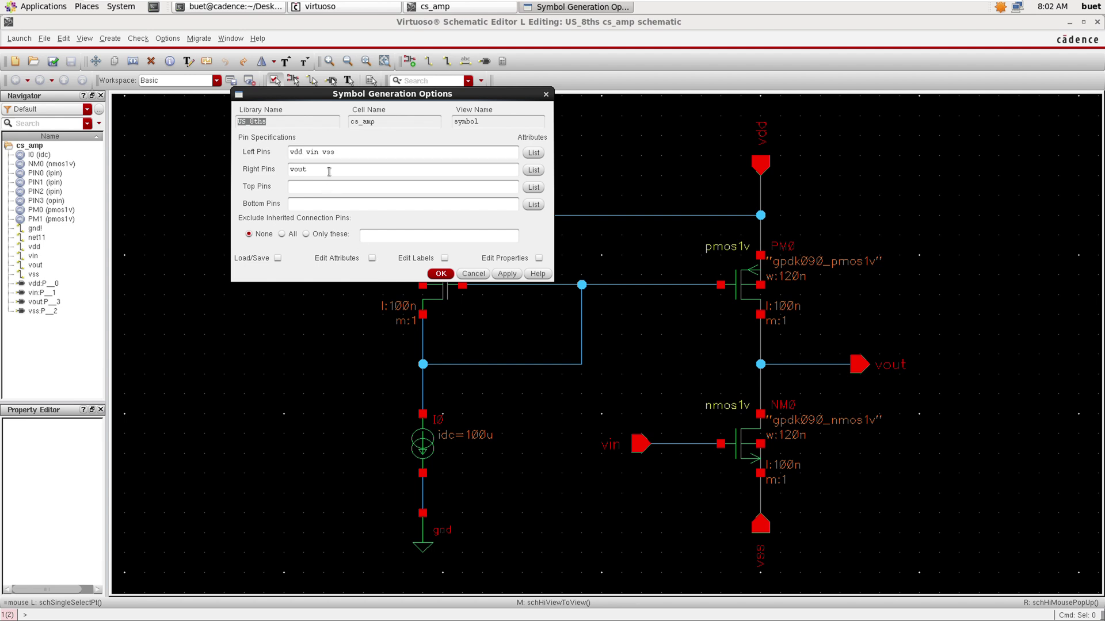
left_click(318, 190)
type("vd")
left_click(321, 203)
type("vss")
key("BackSpace")
key("BackSpace")
key("BackSpace")
key("BackSpace")
left_click(451, 274)
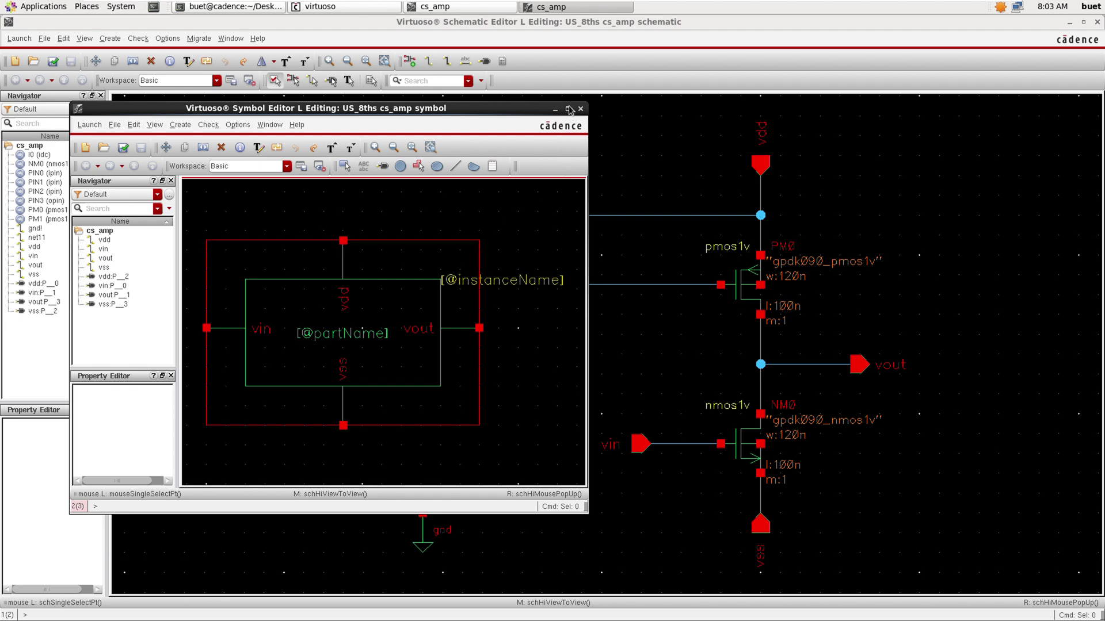
- Maximize the Symbol Editor and change the part-name label to cs_amp
left_click(569, 110)
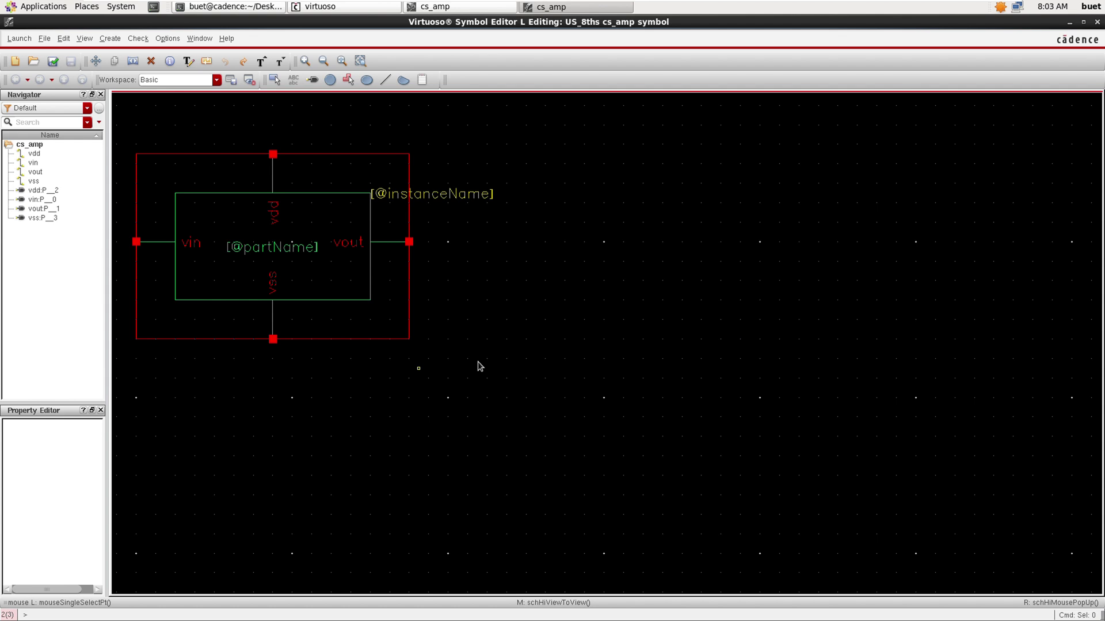
key("f")
double_click(561, 347)
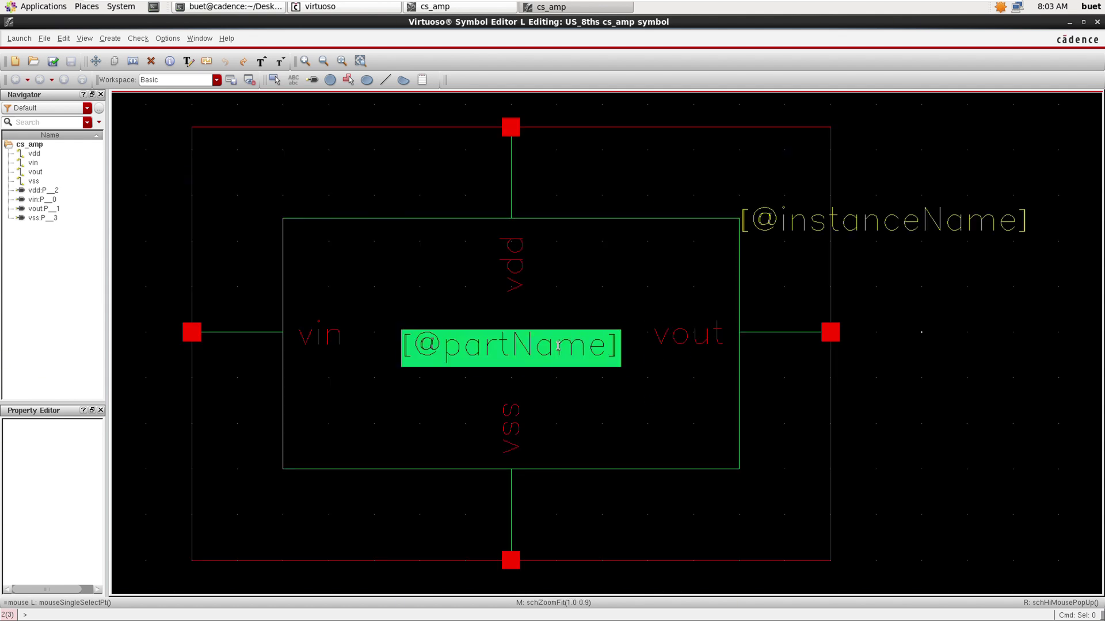
type("cs_amp")
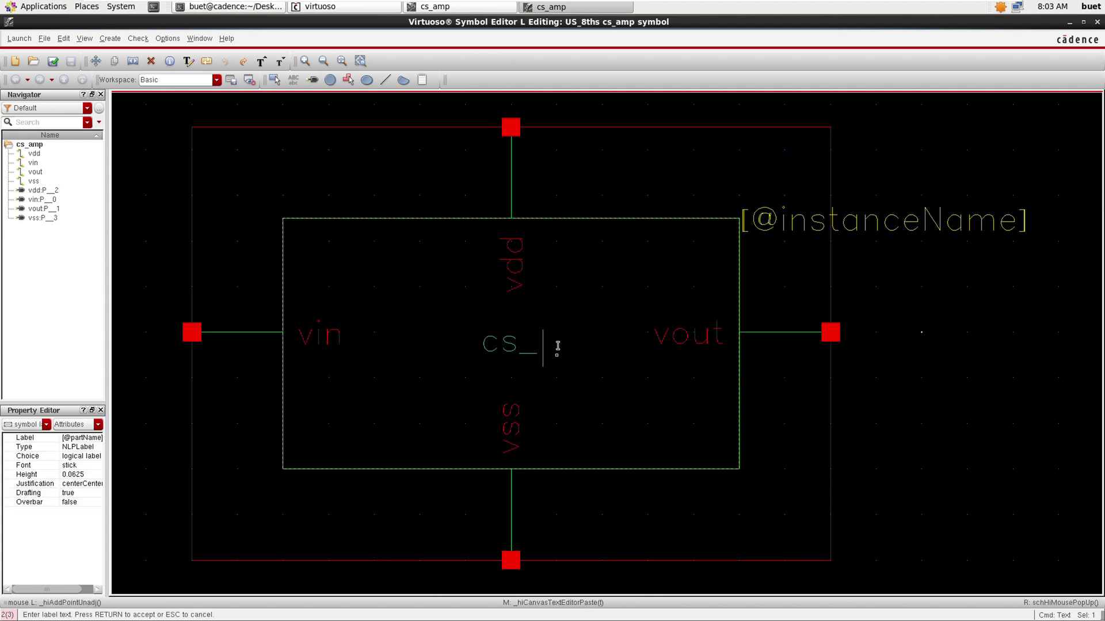
- Change the instance-name label to 'symbol' and move it just beneath cs_amp
double_click(838, 227)
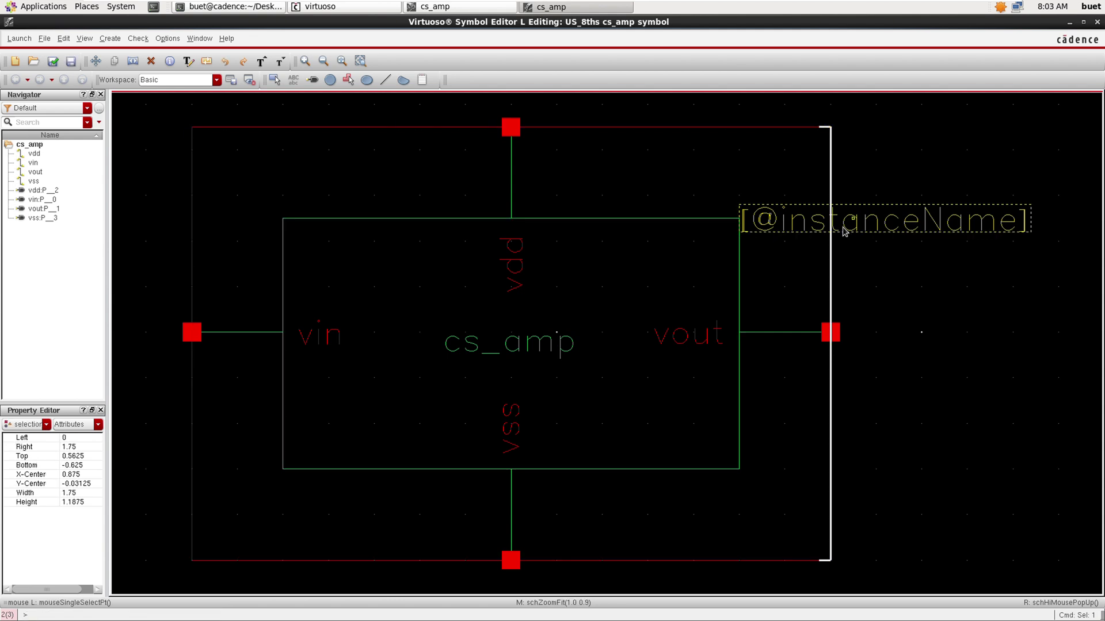
type("symbol")
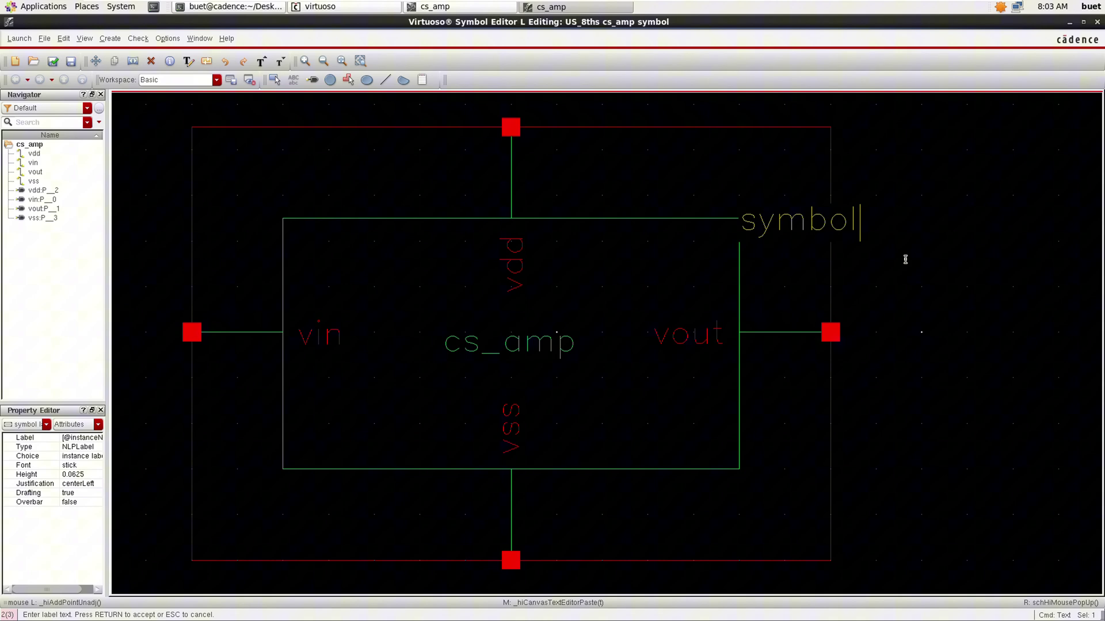
key("Return")
key("m")
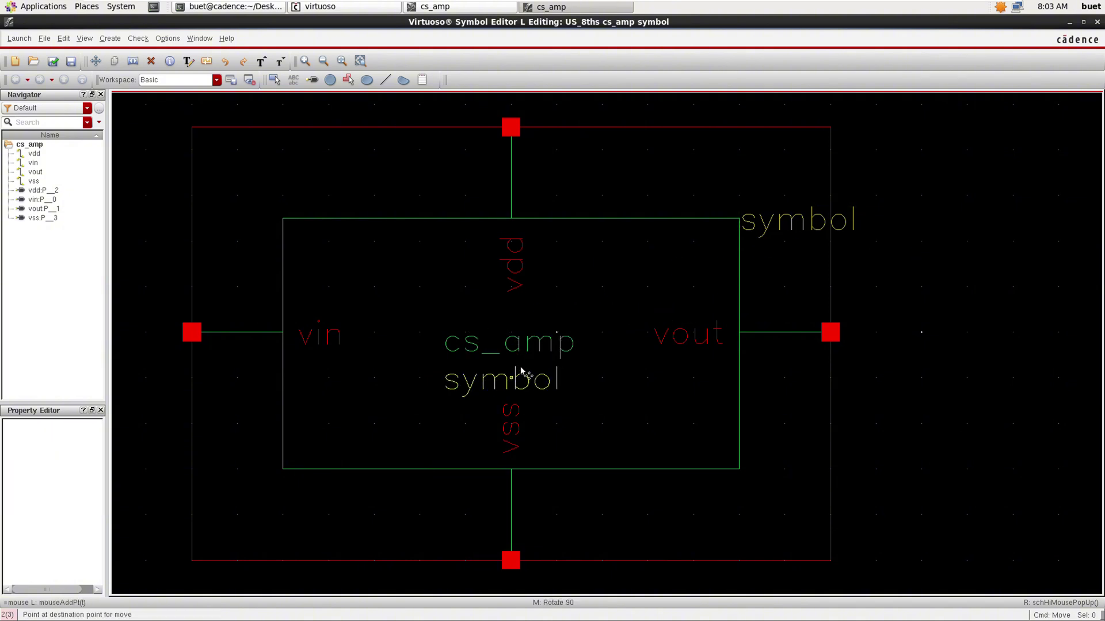
left_click(520, 370)
- Create a new schematic cellview named cs_amp_tb in library US_8ths
key("f")
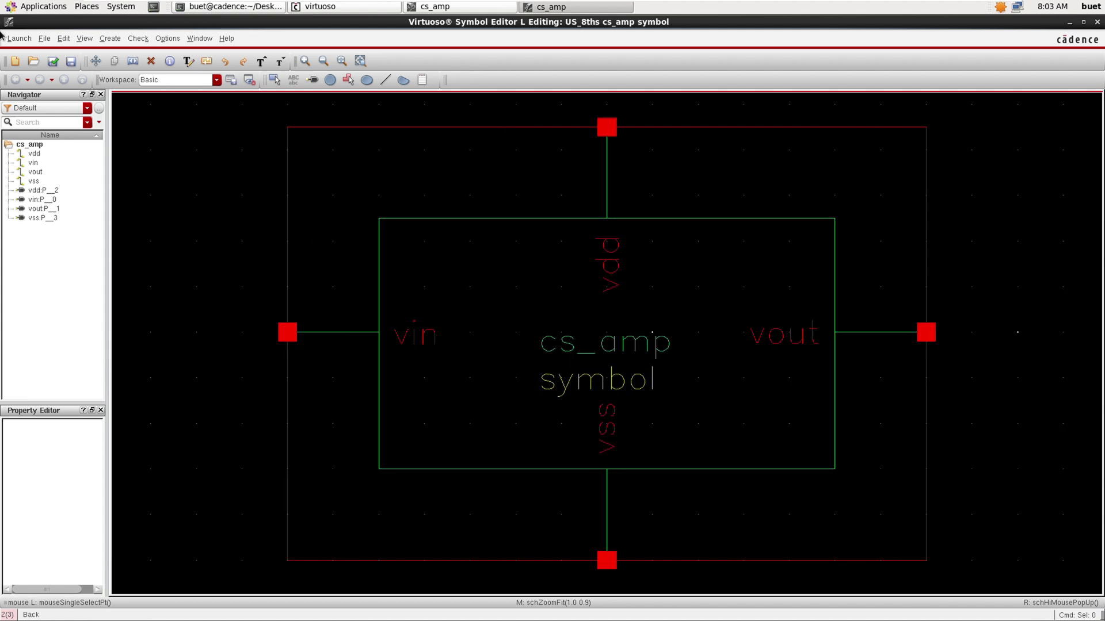
left_click(44, 38)
mouse_move(86, 55)
left_click(189, 67)
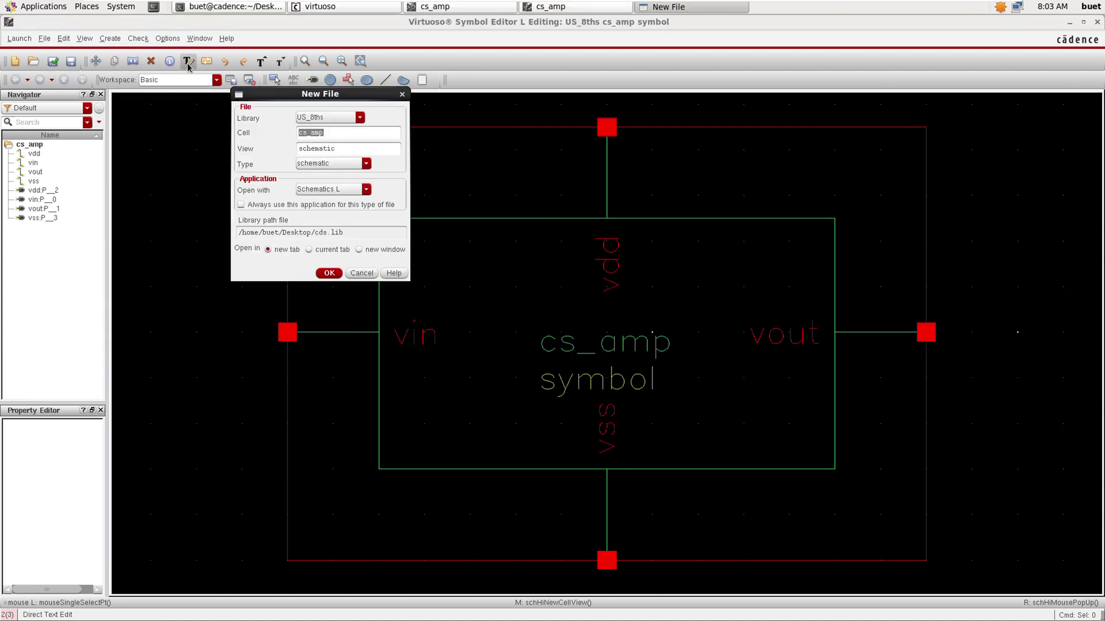
left_click(347, 131)
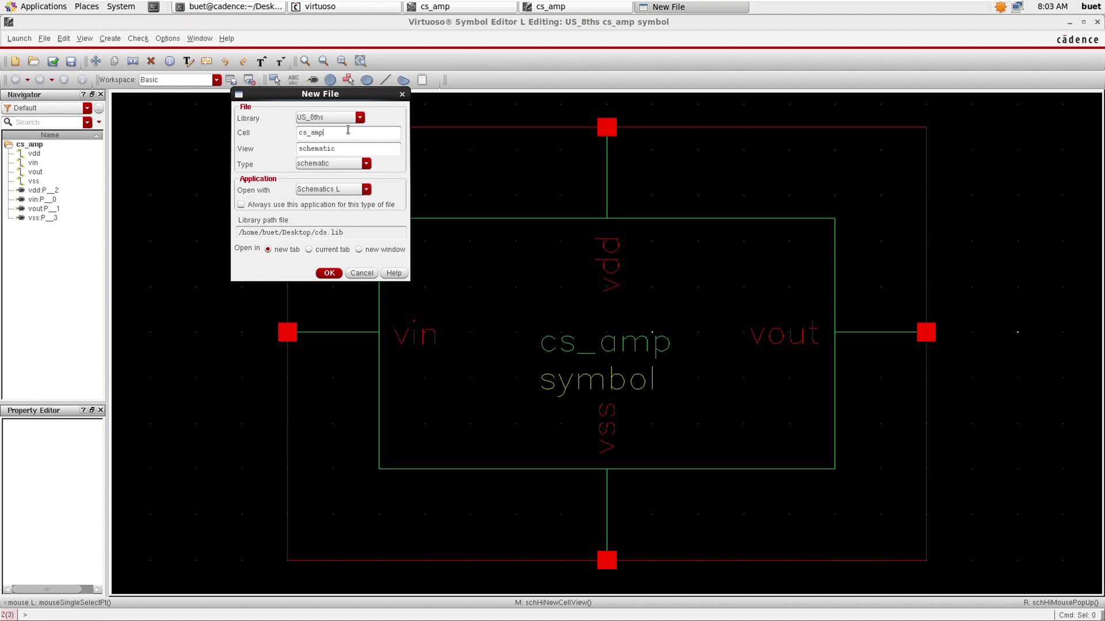
type("_tb")
left_click(329, 272)
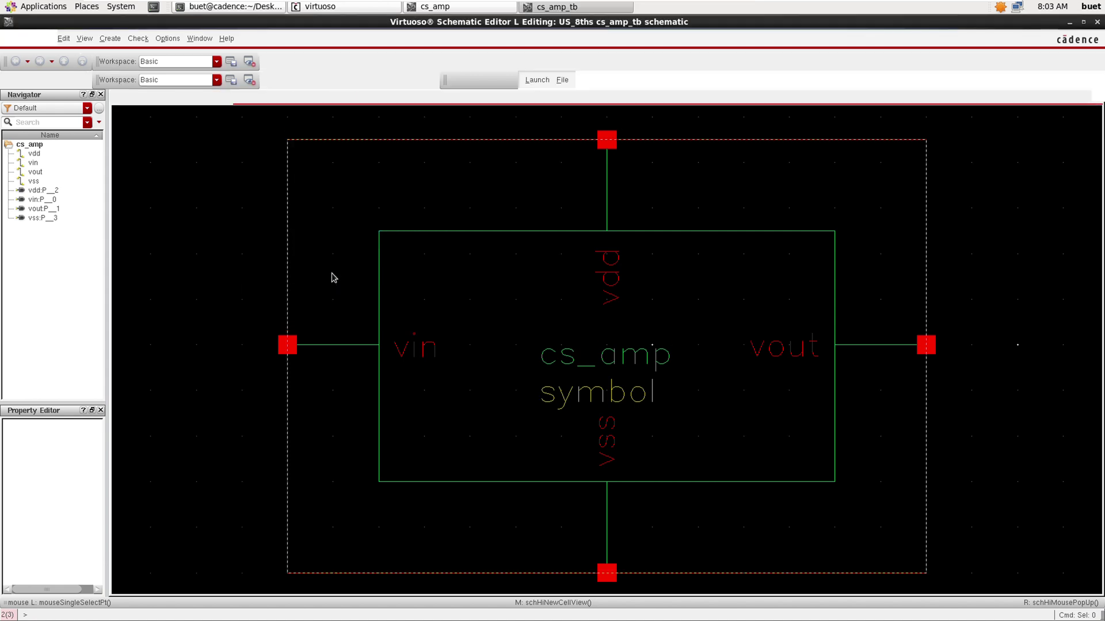
- Place one instance of the US_8ths cs_amp symbol on the testbench canvas
key("i")
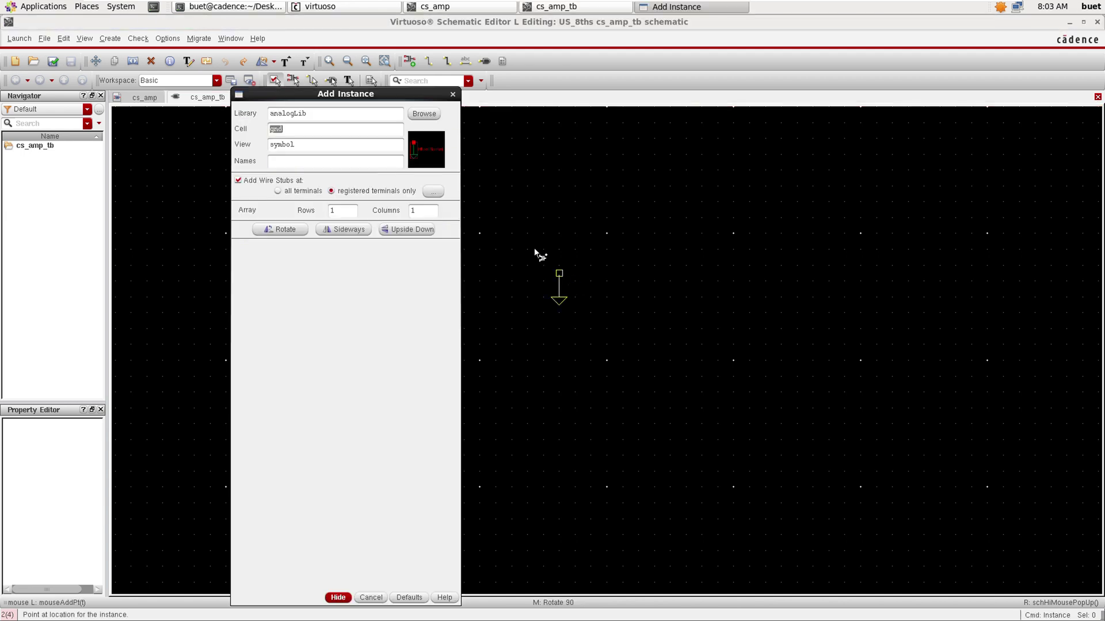
left_click(425, 113)
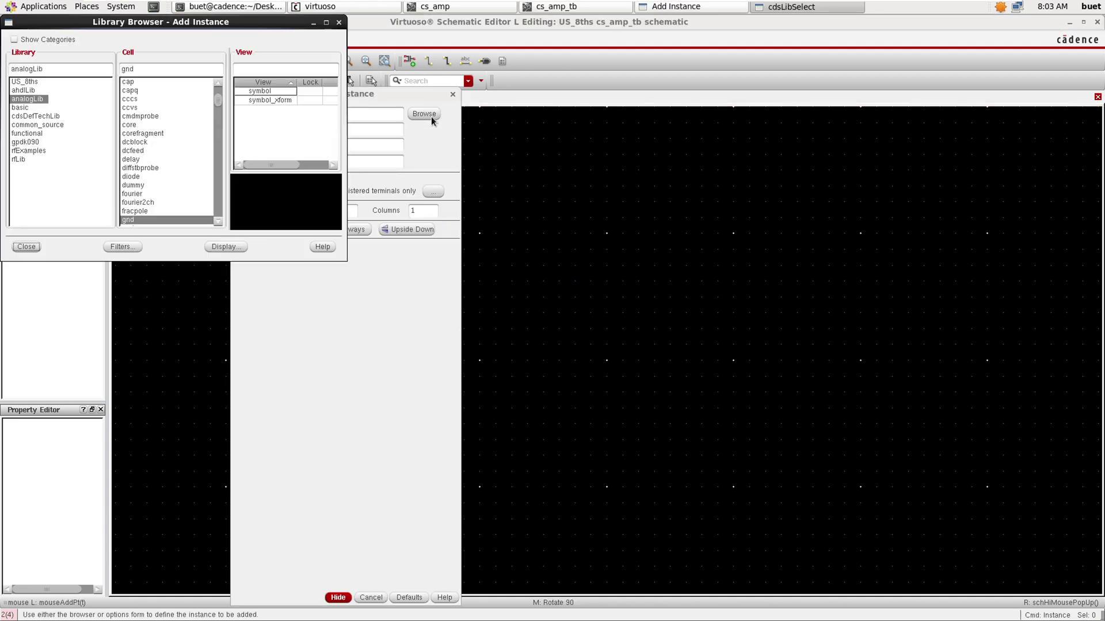
left_click(37, 124)
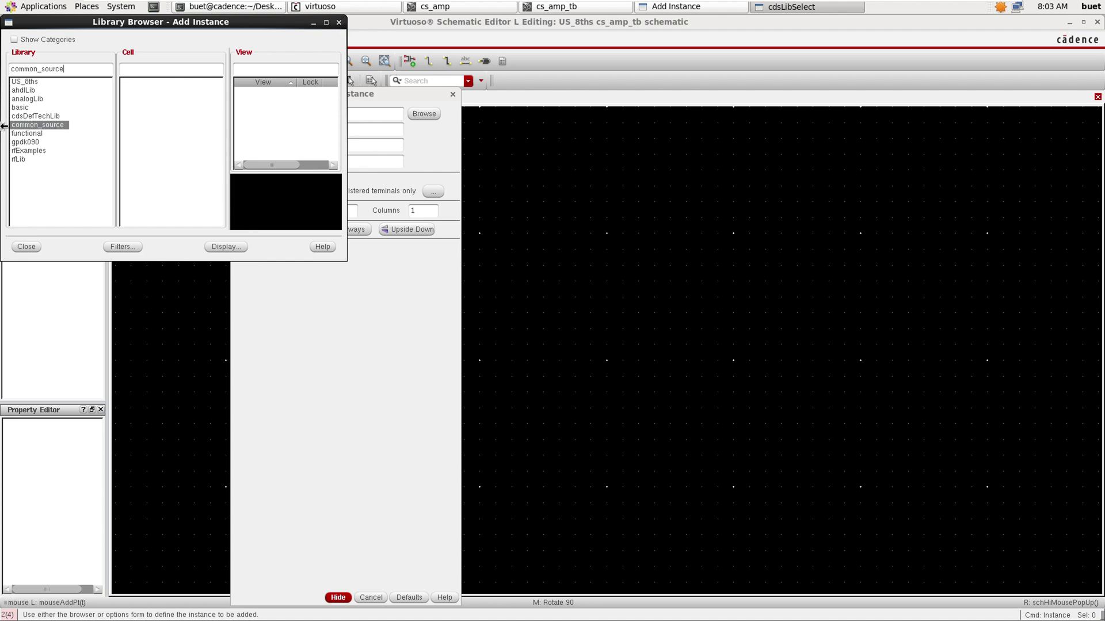
left_click(24, 82)
scroll(180, 157, "down", 2)
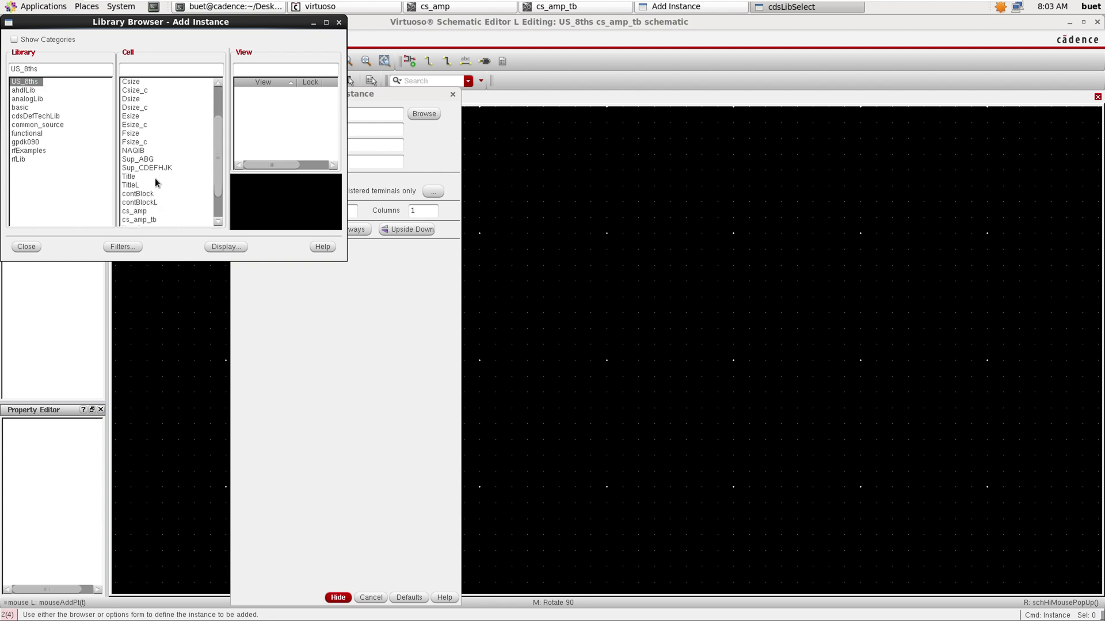
left_click(137, 211)
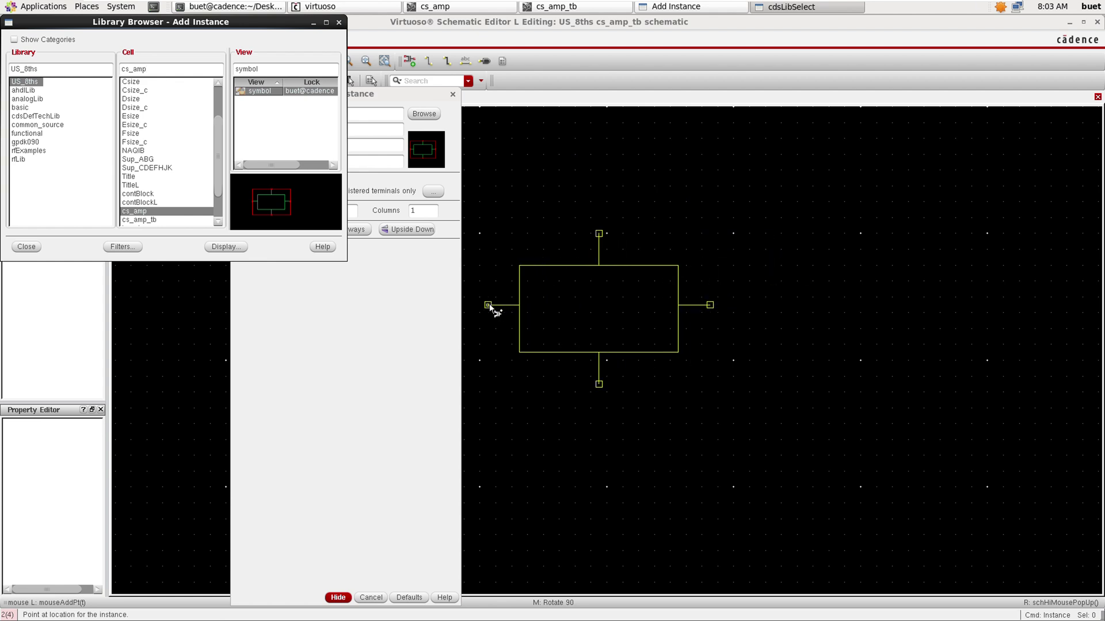
left_click(496, 305)
key("Escape")
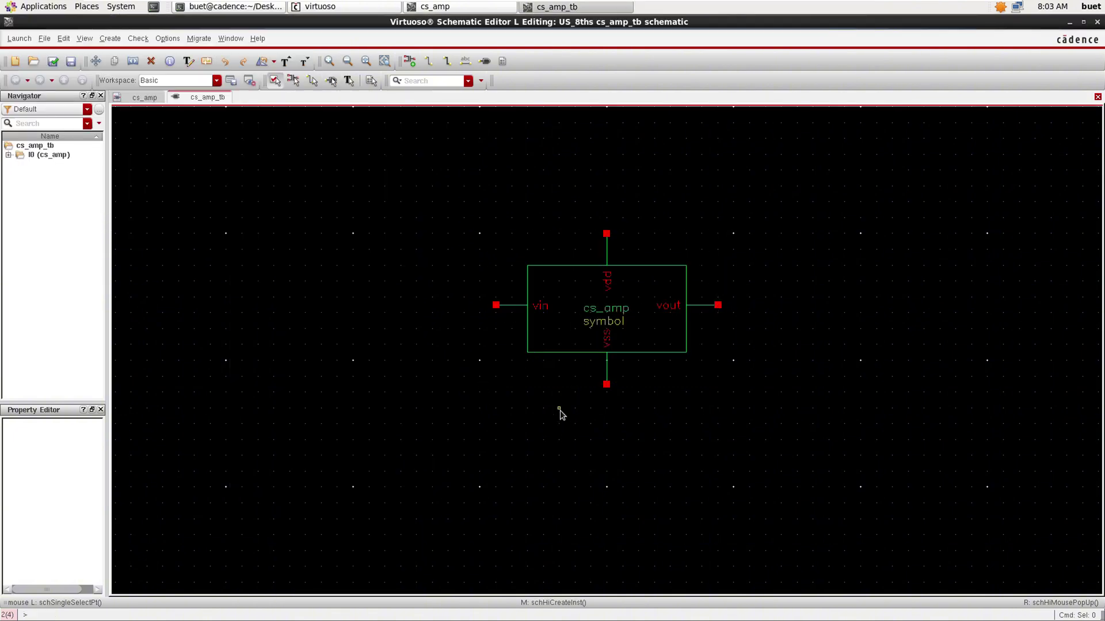
- Draw wire stubs from the vin pin to the left and the vout pin to the right
key("w")
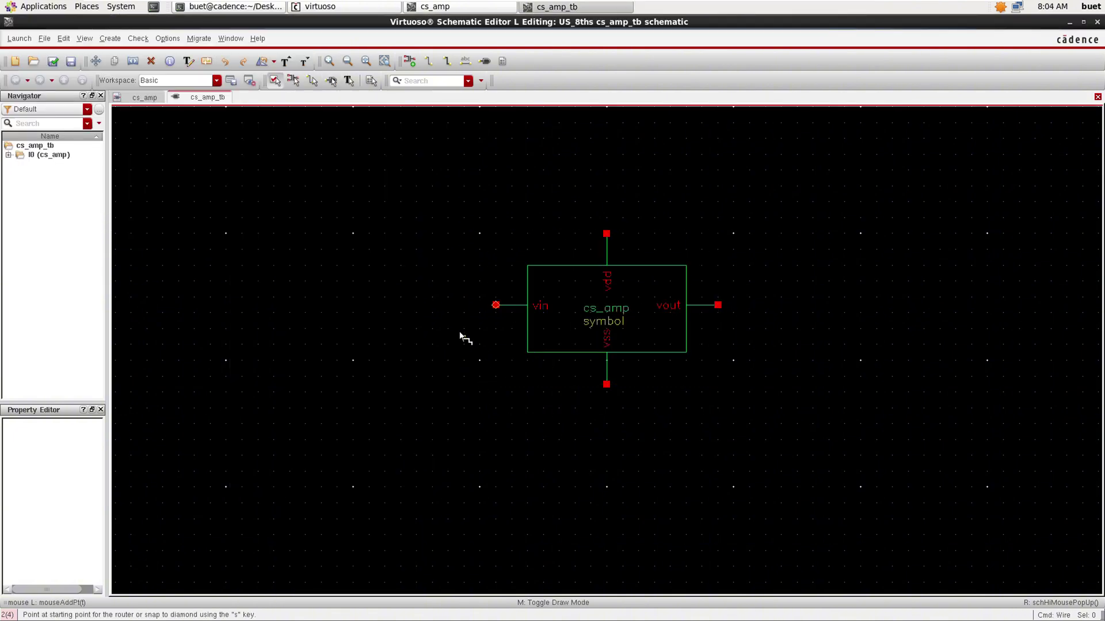
left_click(495, 304)
double_click(361, 305)
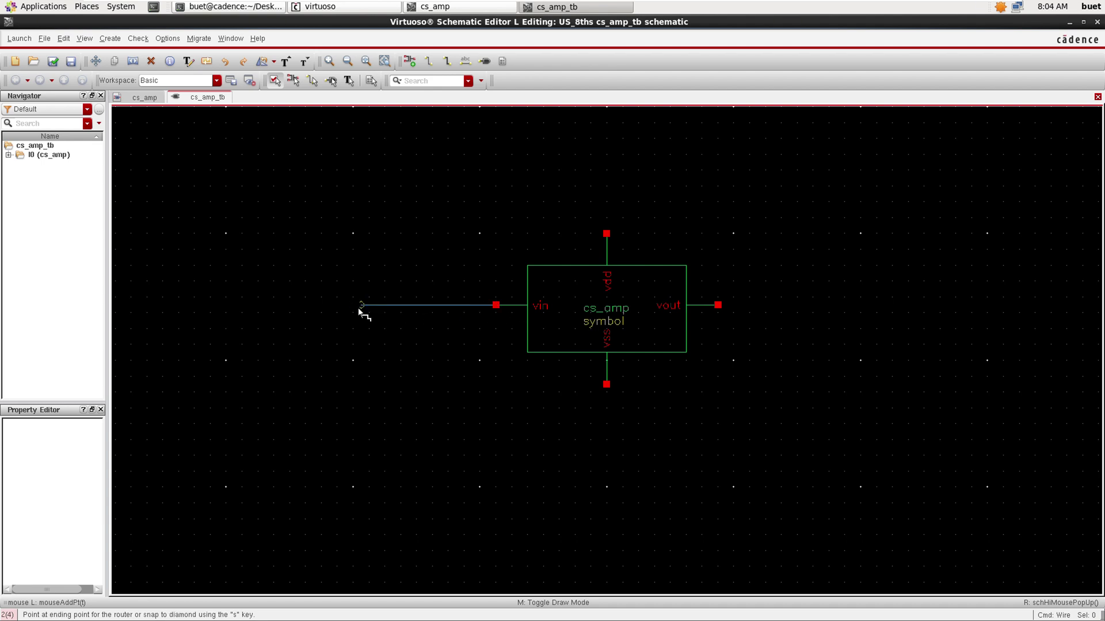
key("Escape")
key("w")
left_click(718, 305)
double_click(829, 305)
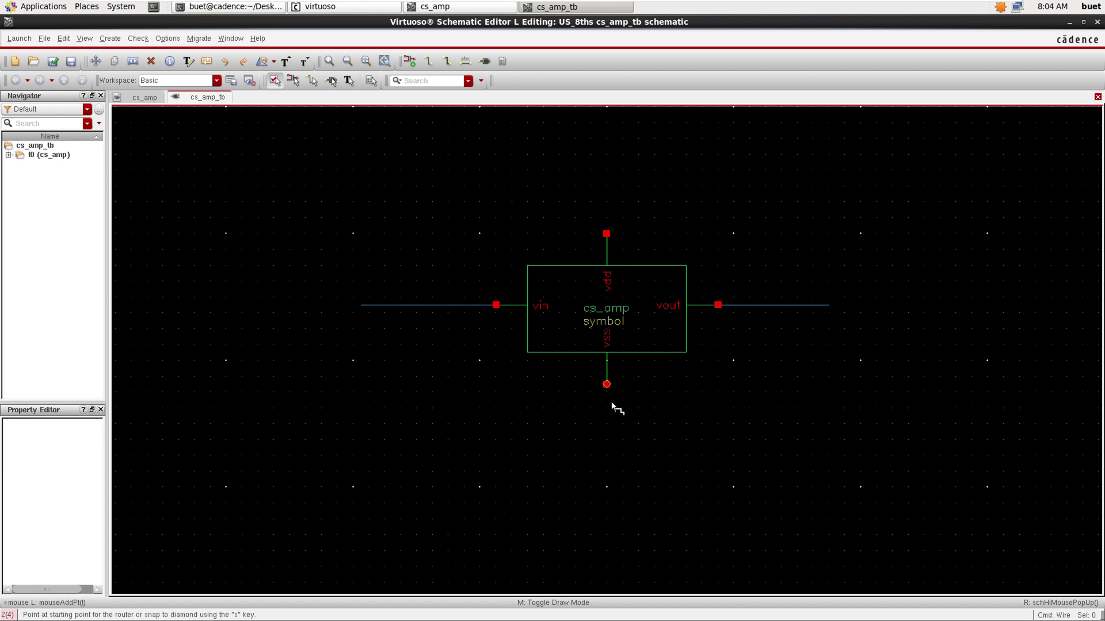
- Run a wire down from vss and a wire up from vdd that bends right
left_click(607, 385)
left_click(607, 424)
key("Escape")
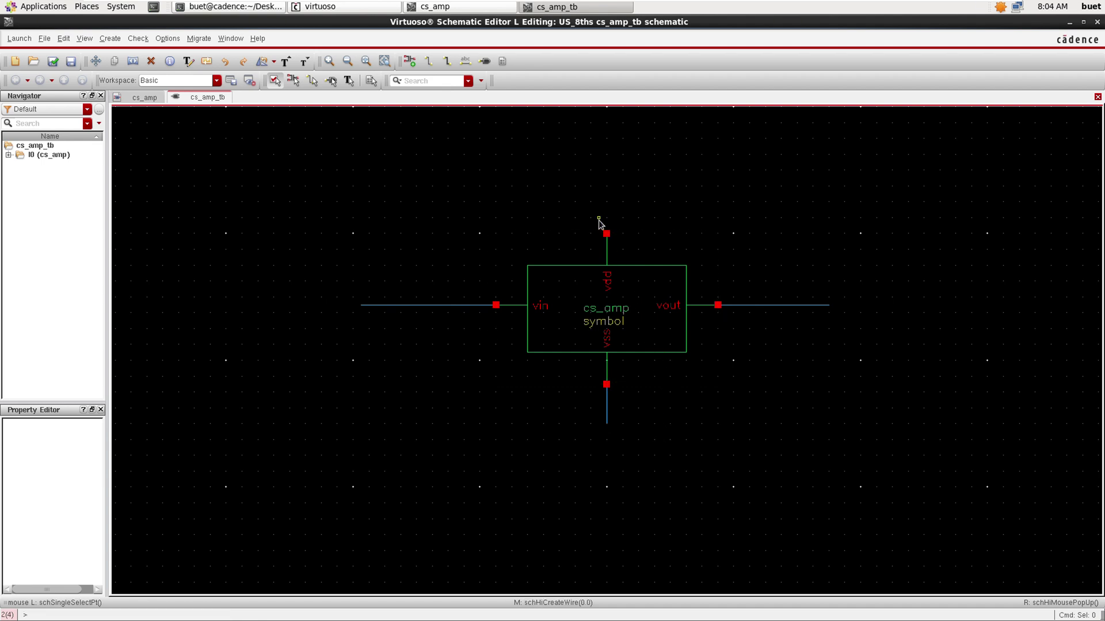
key("w")
left_click(607, 234)
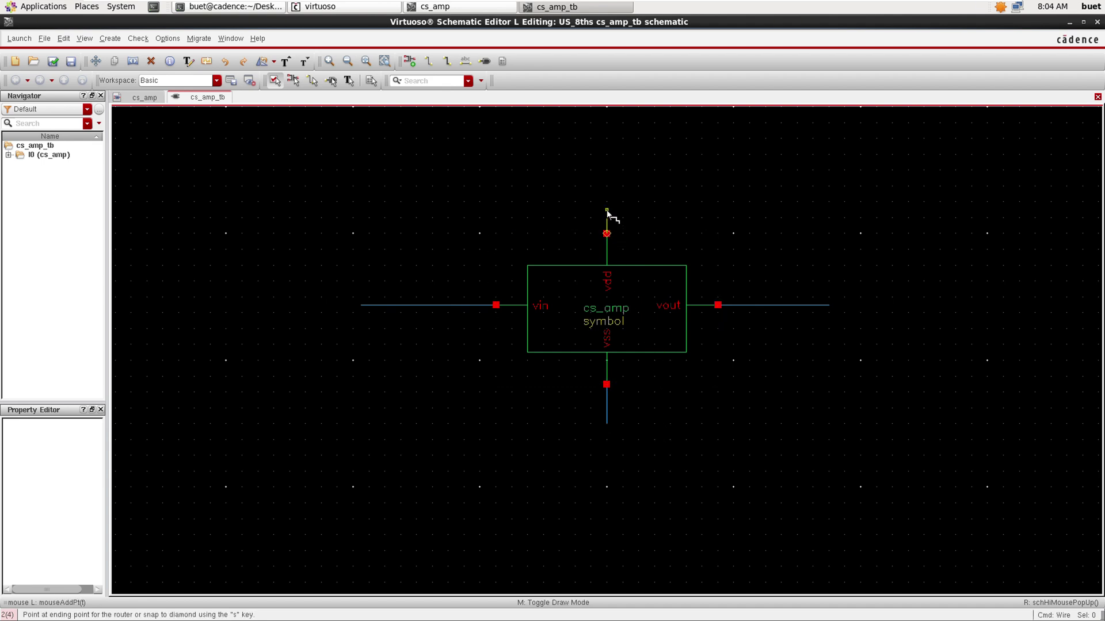
left_click(606, 201)
left_click(732, 207)
key("Escape")
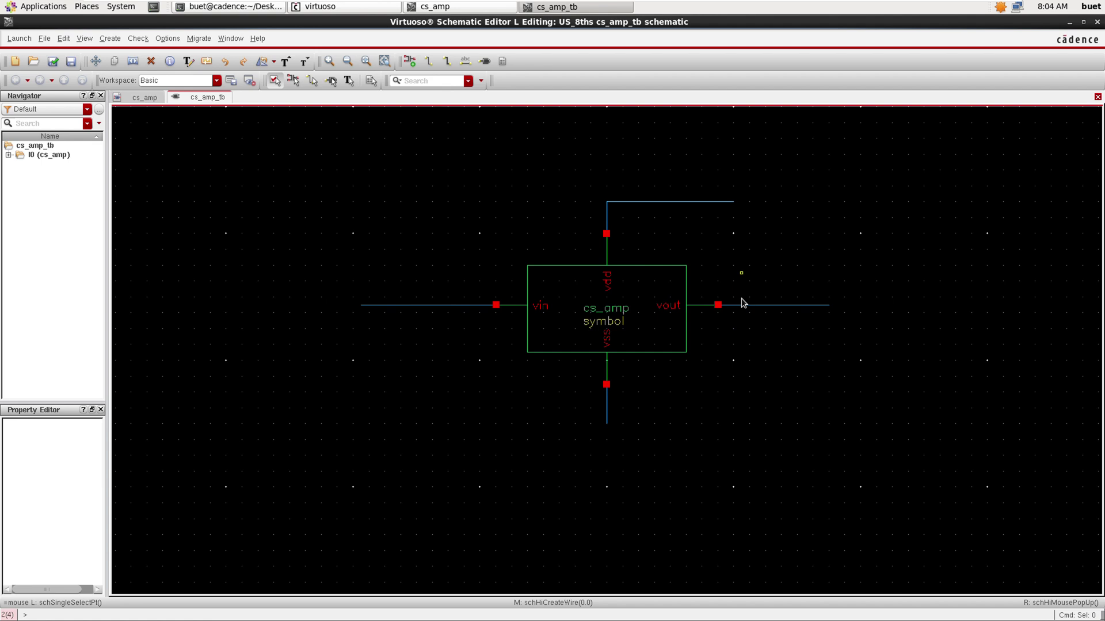
- Place an analogLib vsin source with 5m amplitude and 1K frequency left of cs_amp
key("i")
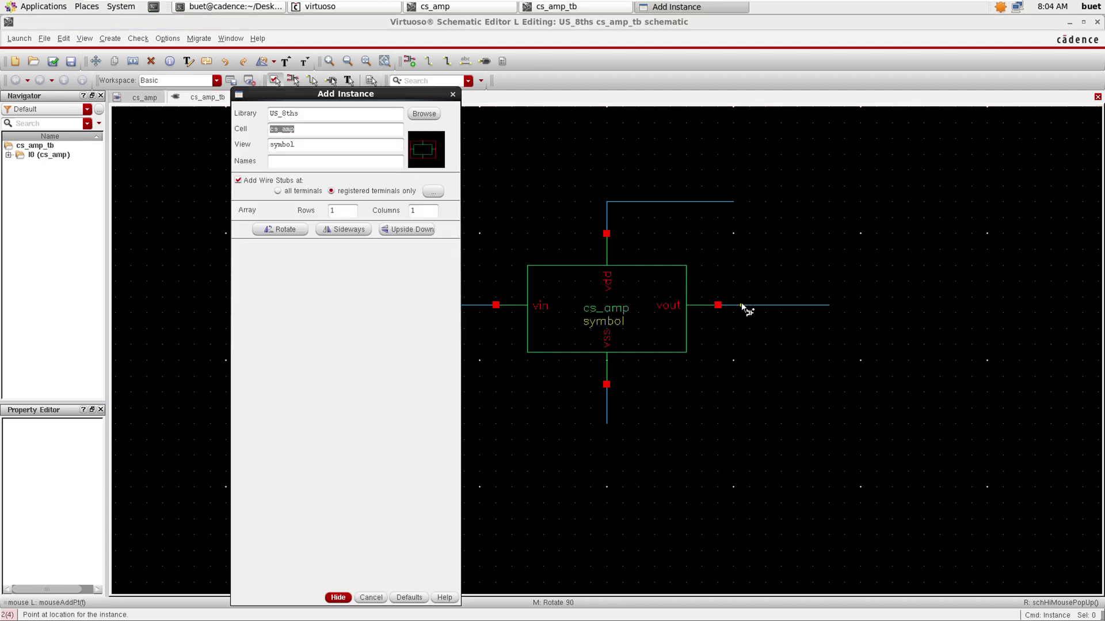
left_click(424, 114)
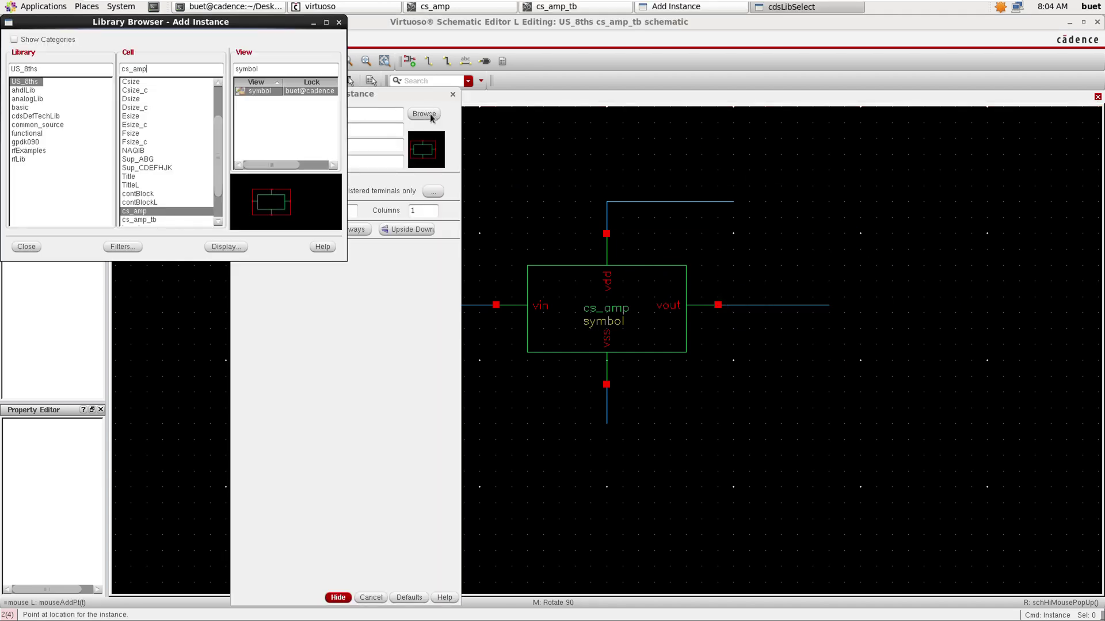
left_click(33, 99)
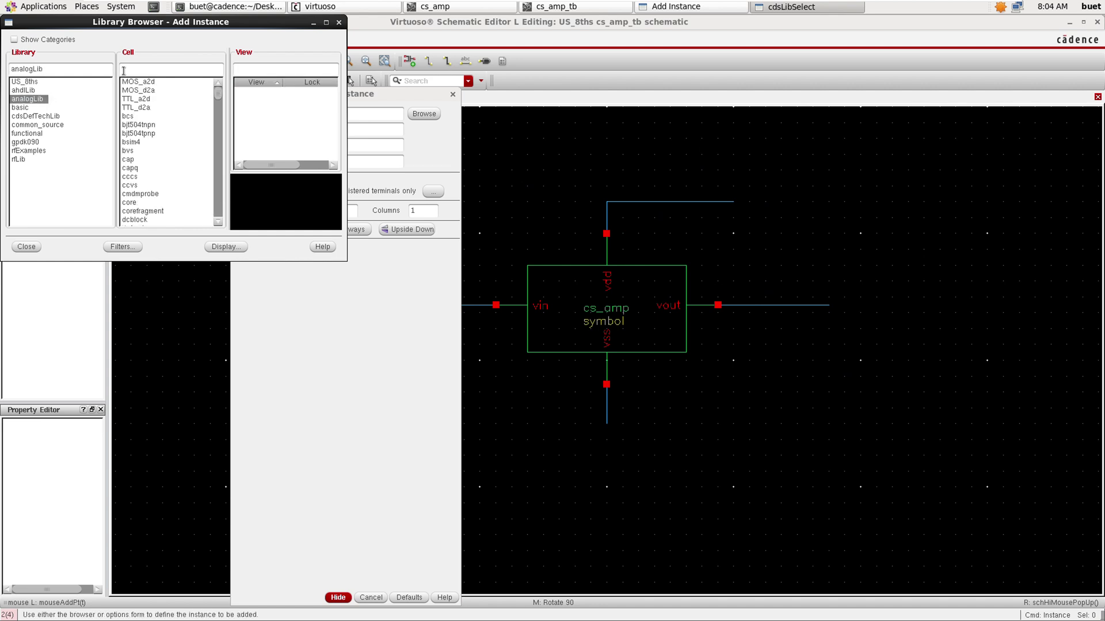
type("vsin")
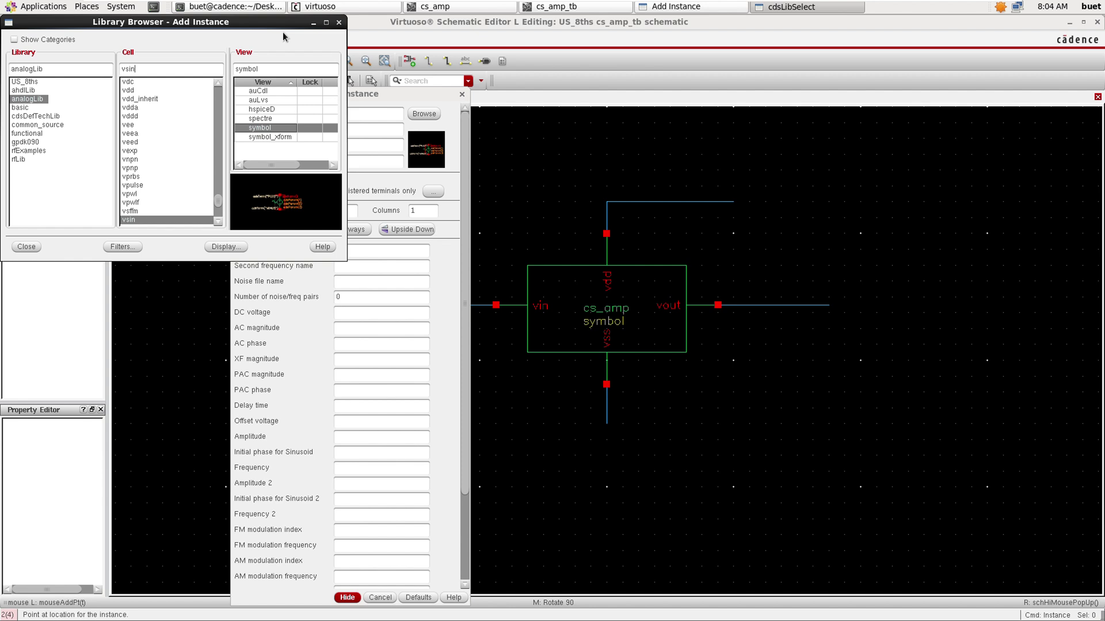
left_click(28, 246)
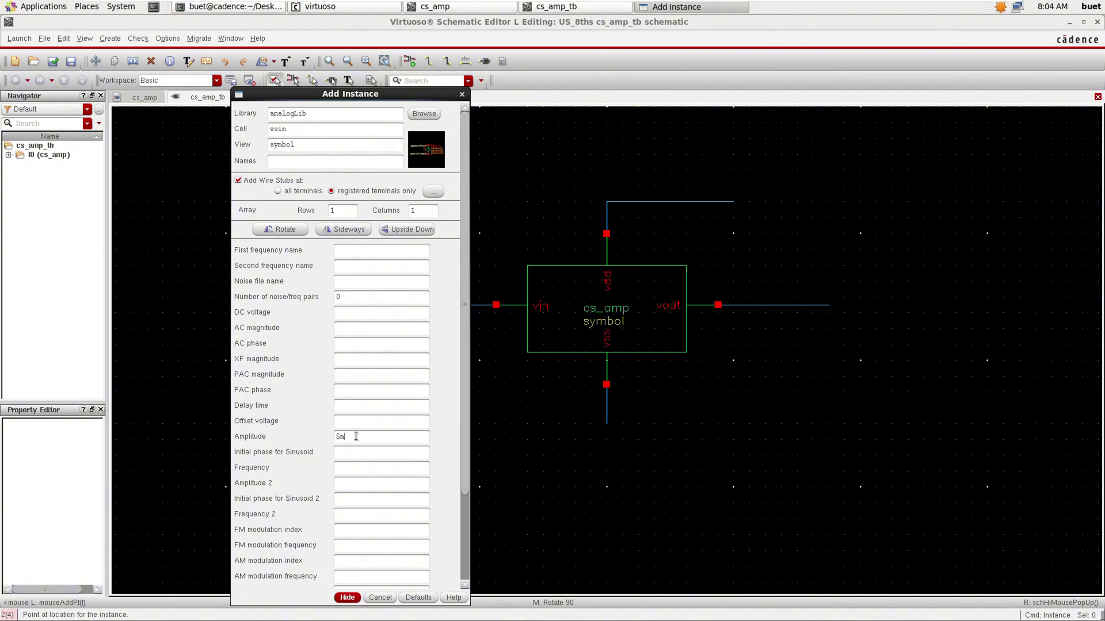
left_click(364, 467)
left_click(346, 598)
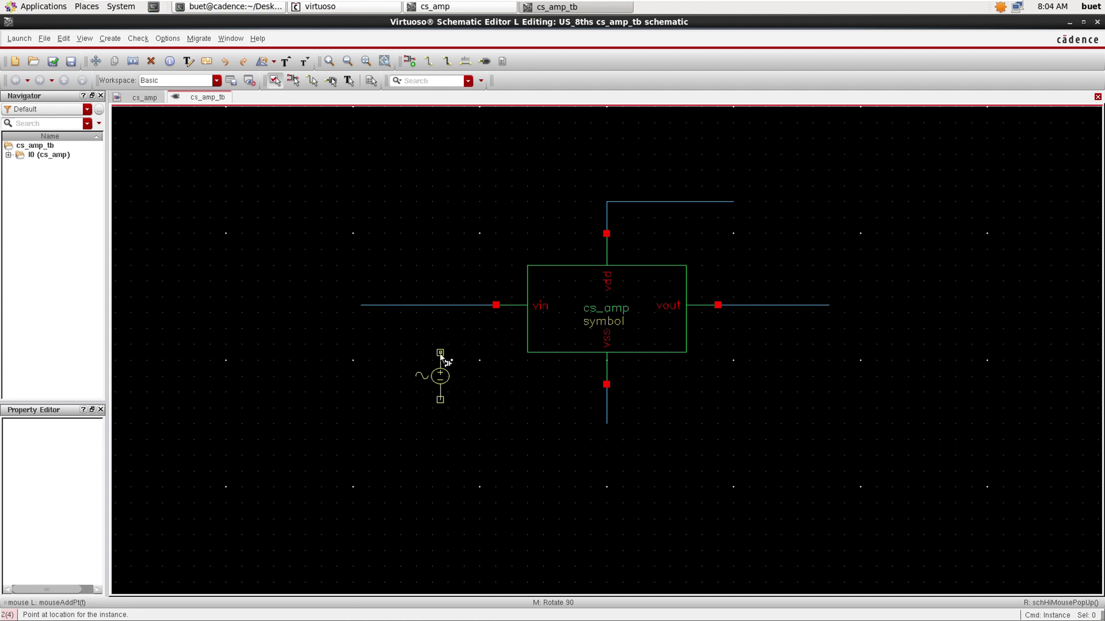
left_click(432, 355)
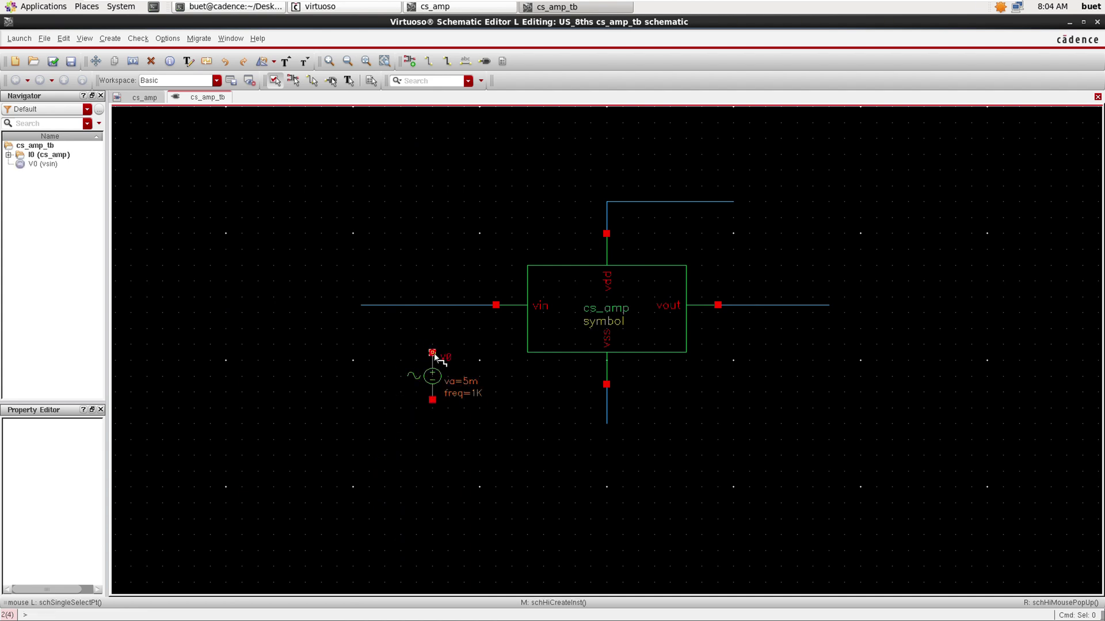
- Wire the sine source's top terminal to the vin net
key("w")
left_click(432, 353)
left_click(434, 308)
- Place vdc source V1 under vss and a rotated V2 at the vdd wire end; open V1's properties
key("i")
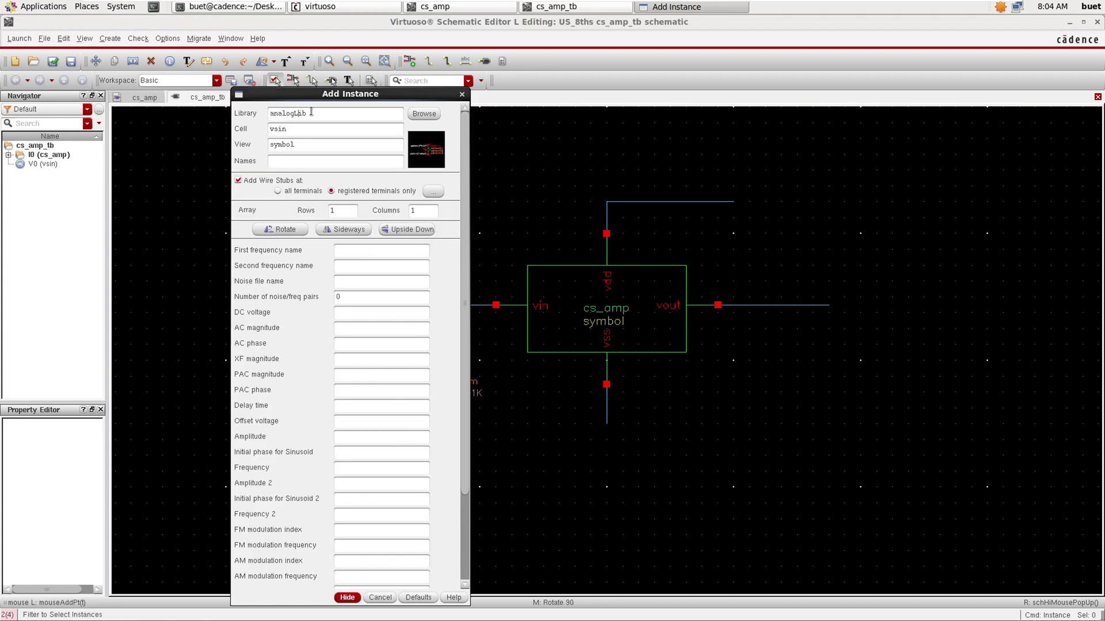
type("vdc")
key("Return")
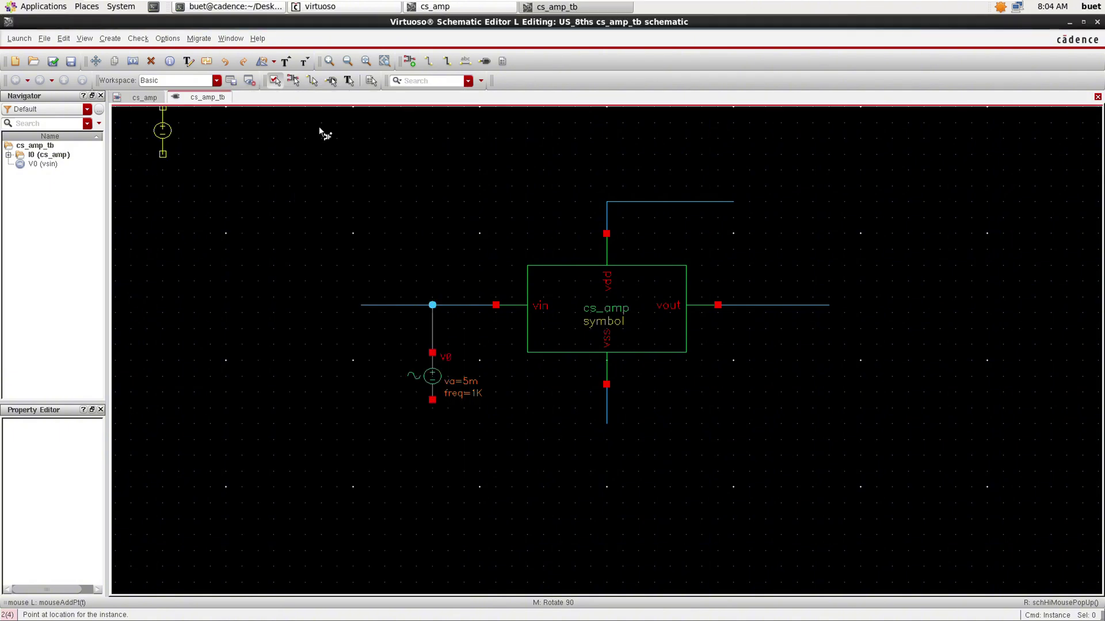
left_click(606, 424)
middle_click(788, 260)
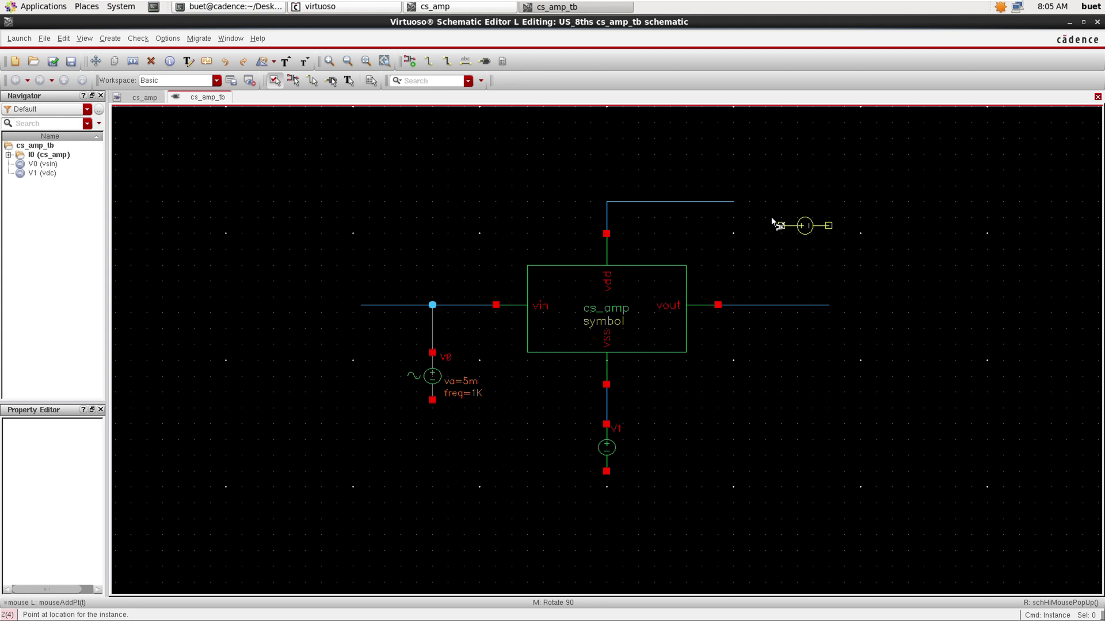
left_click(734, 204)
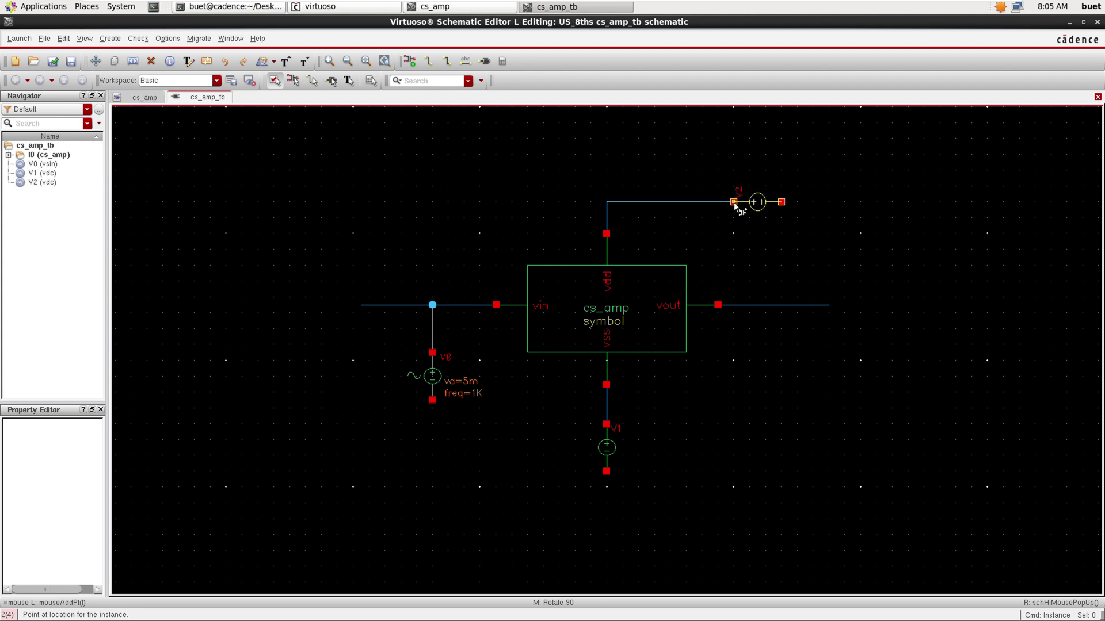
key("Escape")
left_click(612, 452)
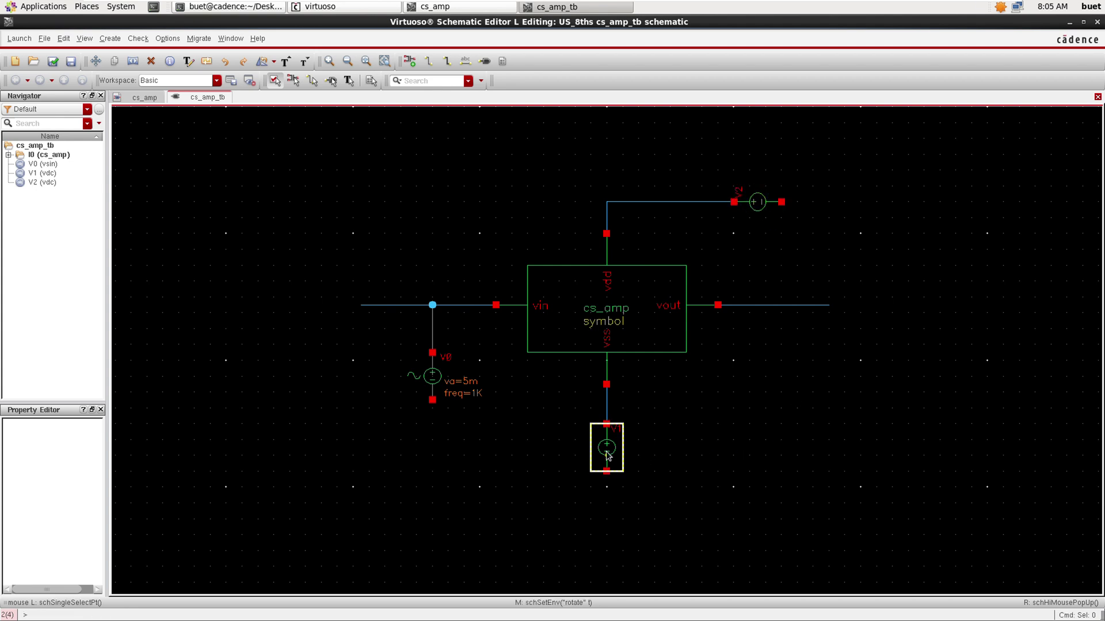
key("q")
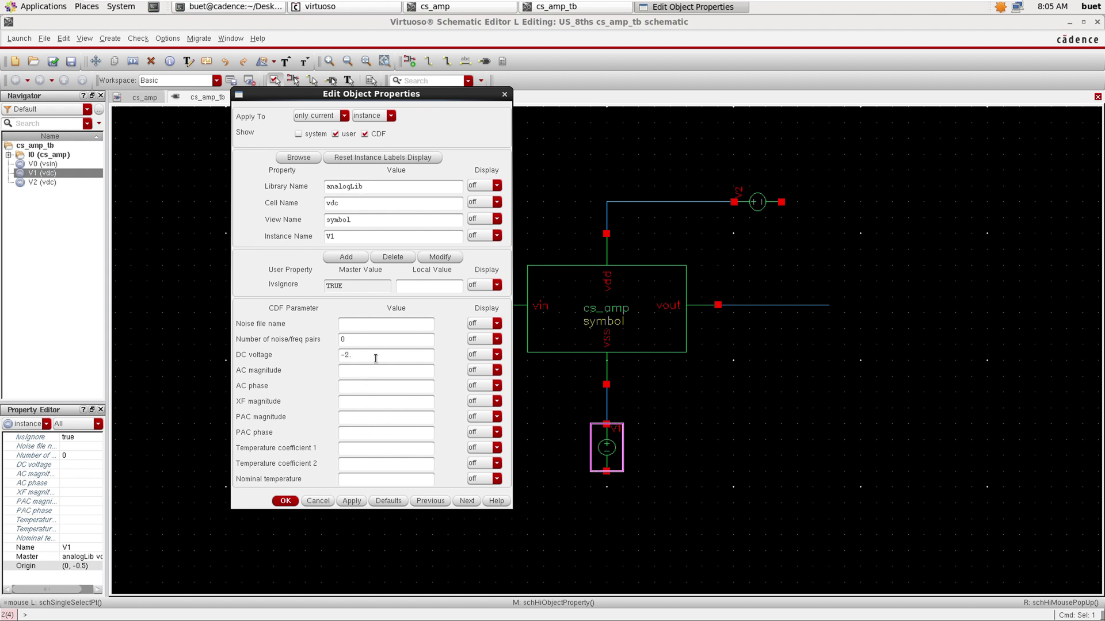
- Apply a DC voltage of -2.5 to V1 and 2.5 to V2
key("Return")
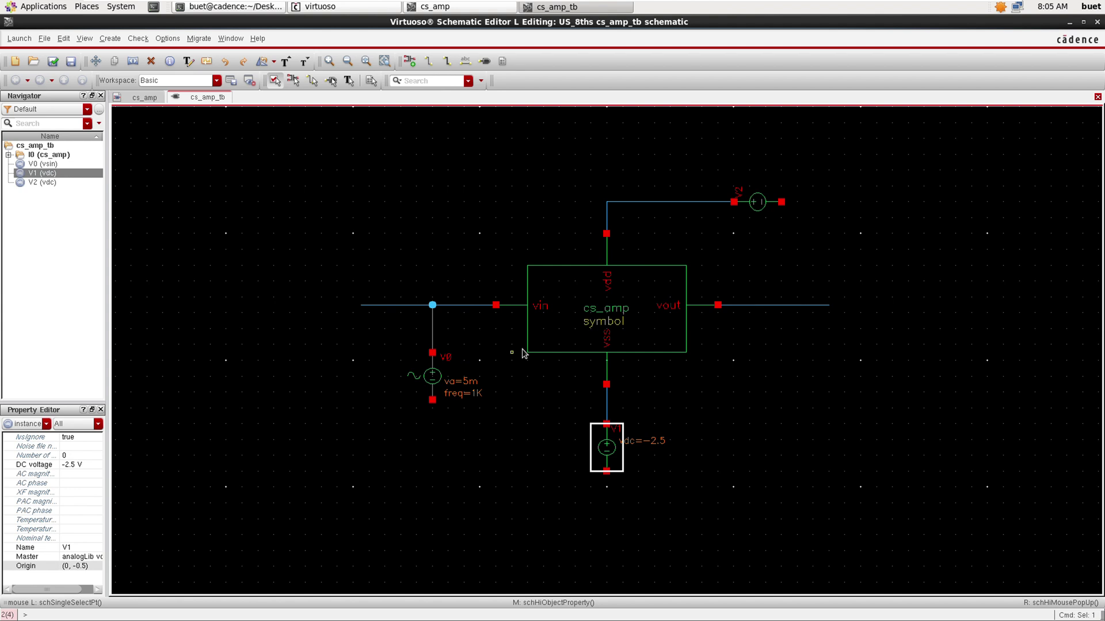
left_click(762, 196)
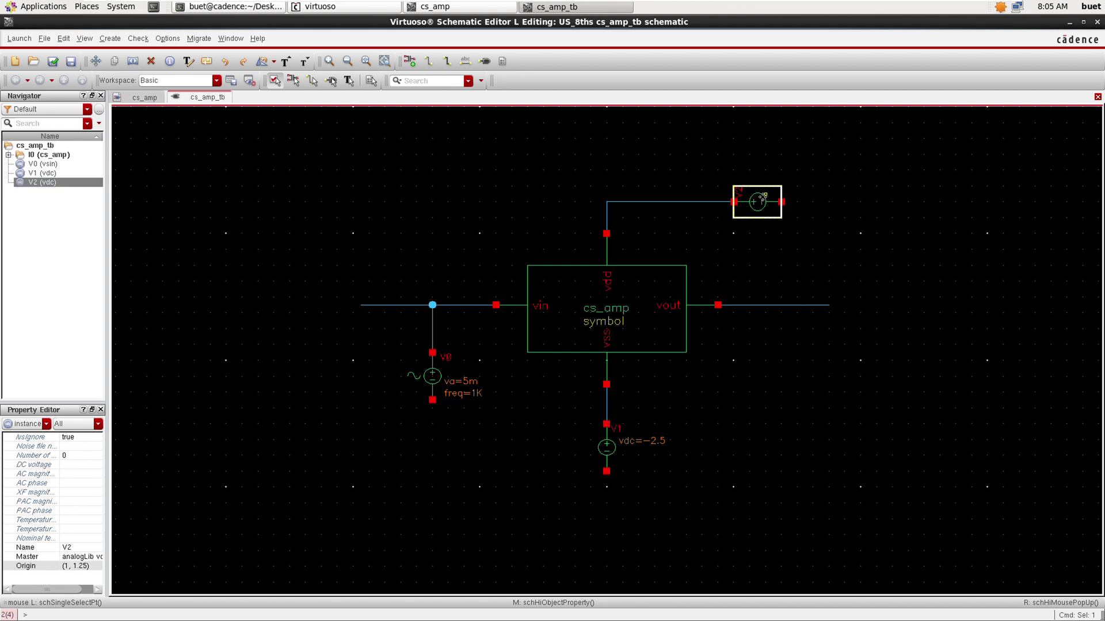
key("q")
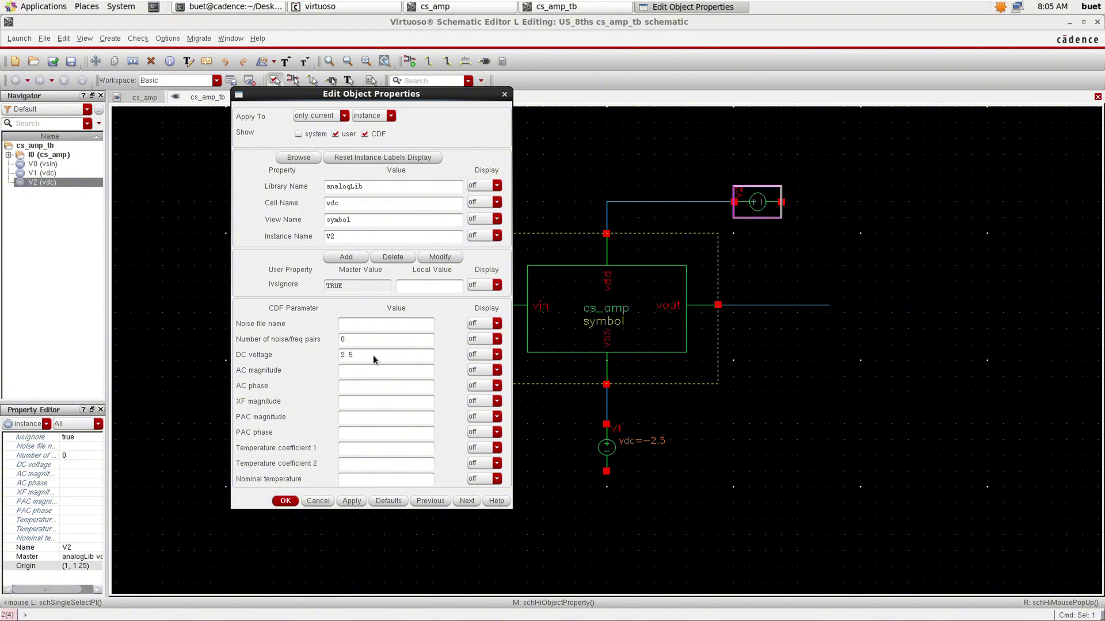
key("Return")
left_click(840, 380)
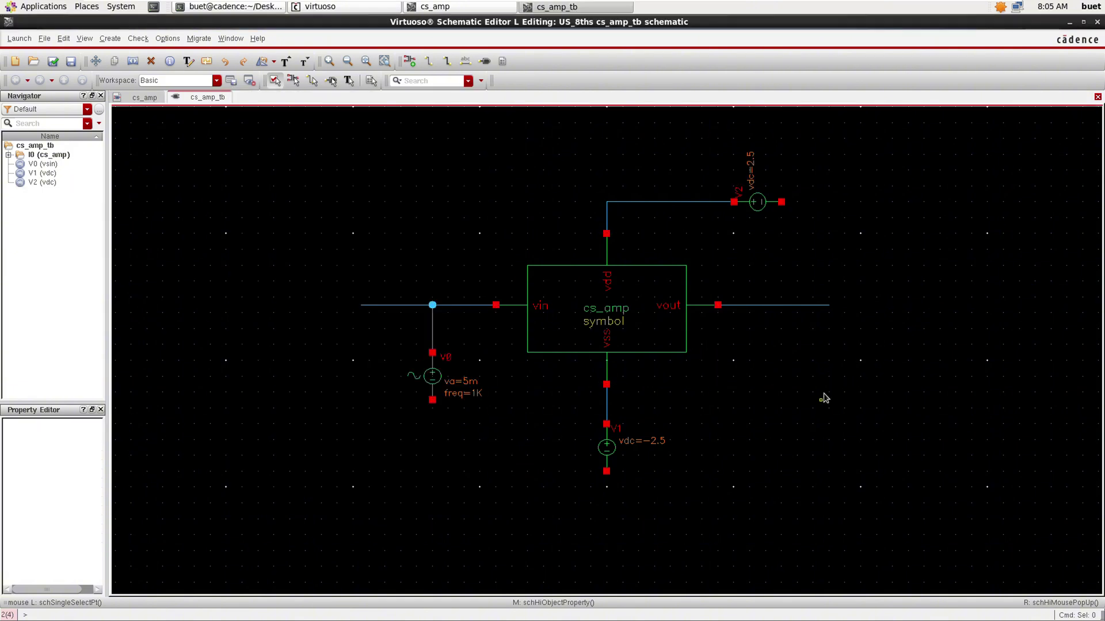
- Place three analogLib gnd symbols: below V0, below V1, and beside V2's right terminal
key("i")
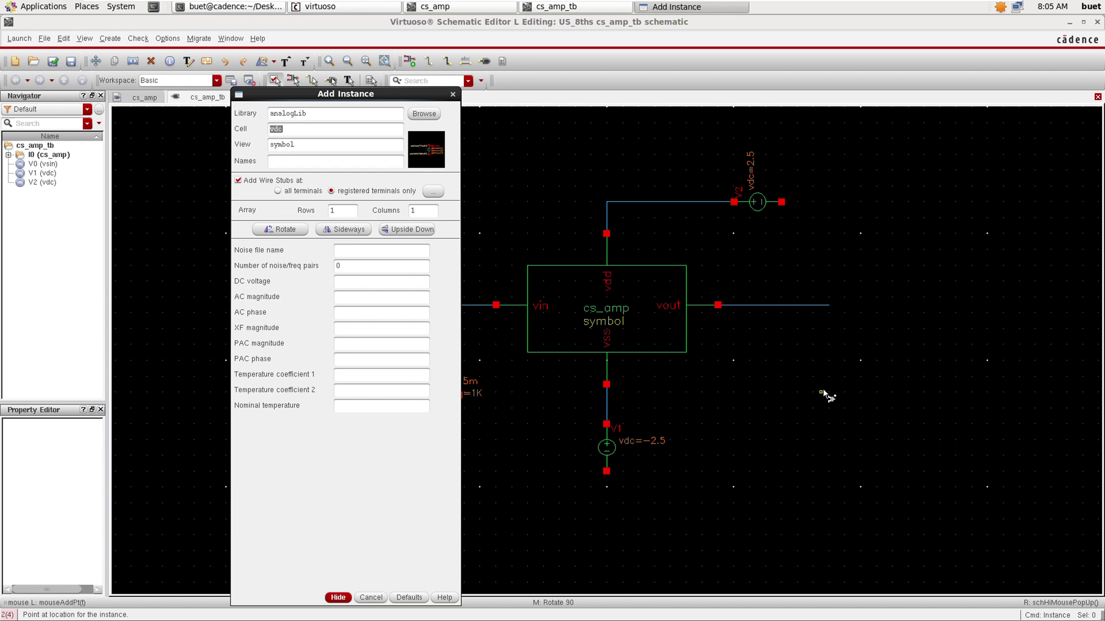
key("BackSpace")
key("Return")
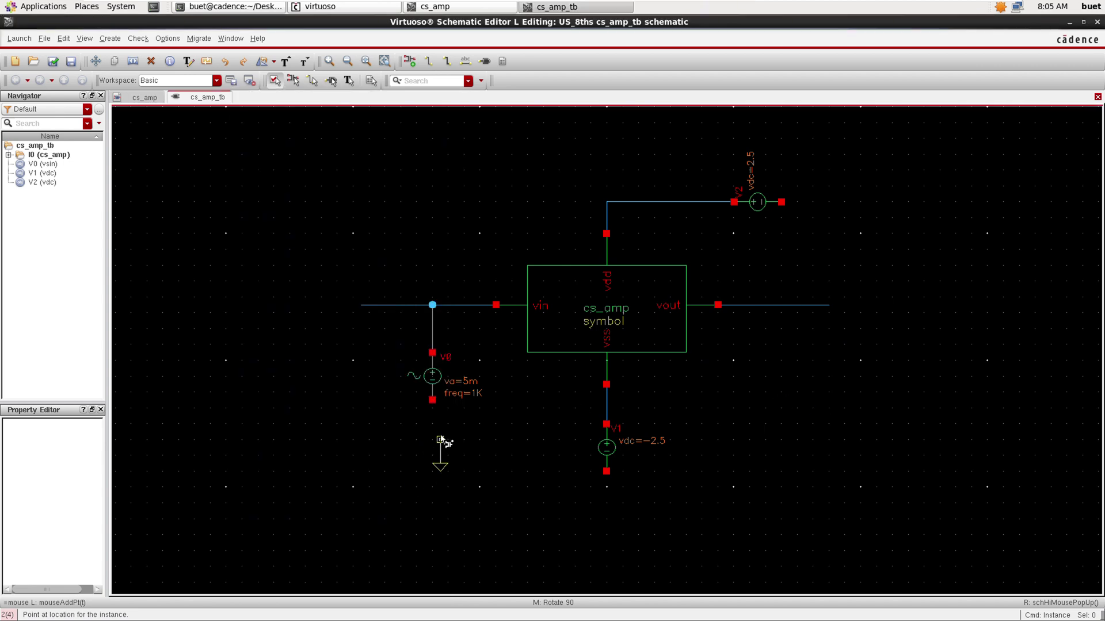
left_click(434, 433)
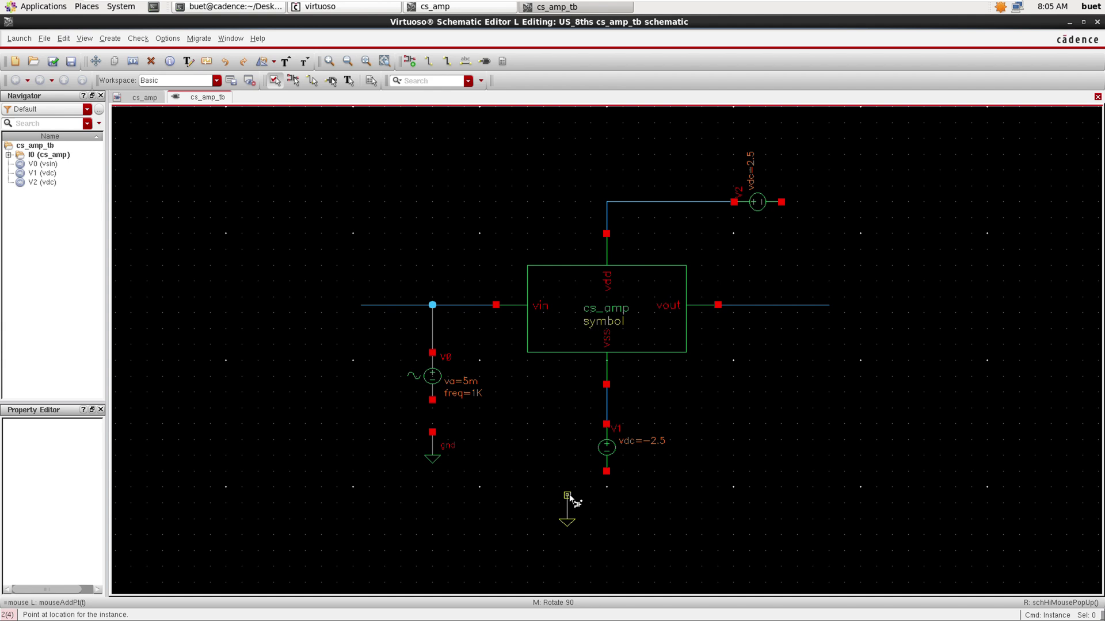
left_click(607, 504)
left_click(780, 233)
- Wire V2's right terminal and V0's lower terminal to their grounds
key("w")
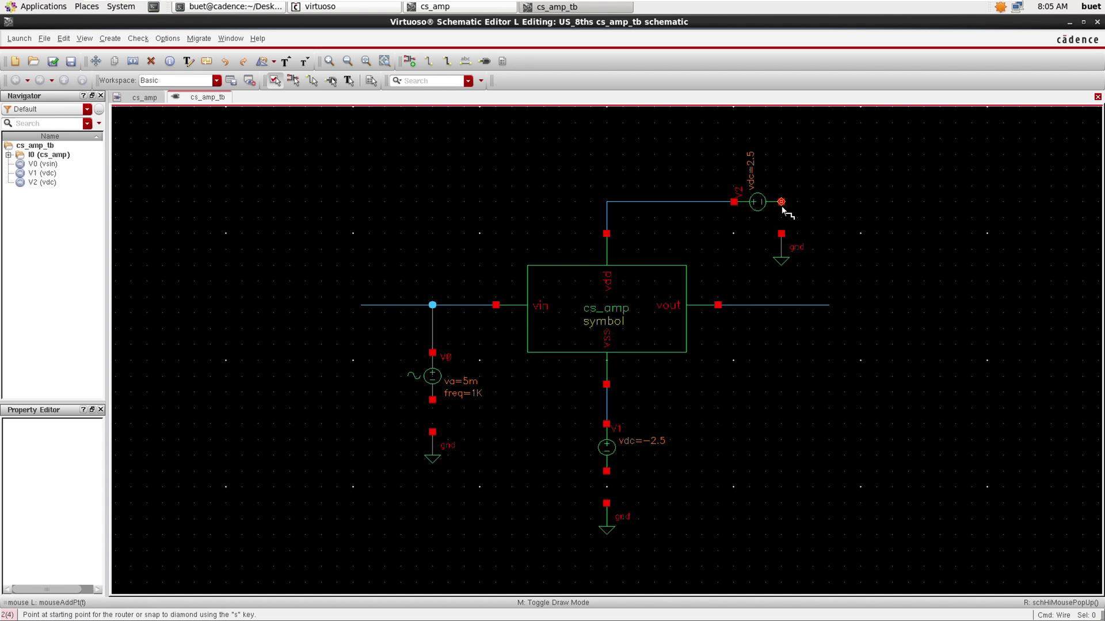
left_click(782, 207)
left_click(780, 234)
key("Escape")
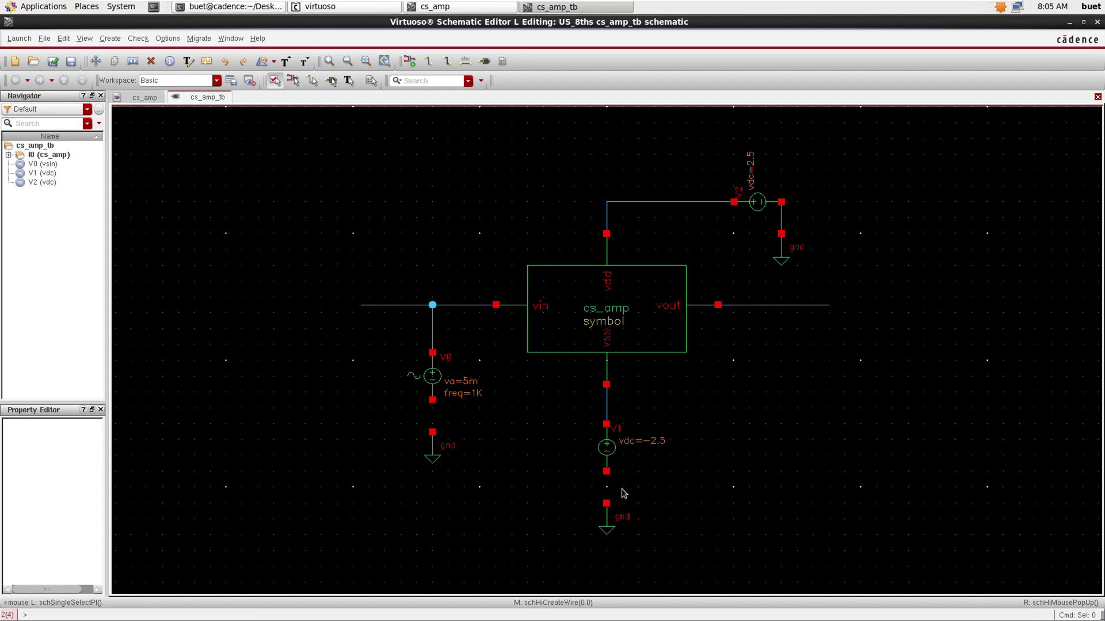
key("w")
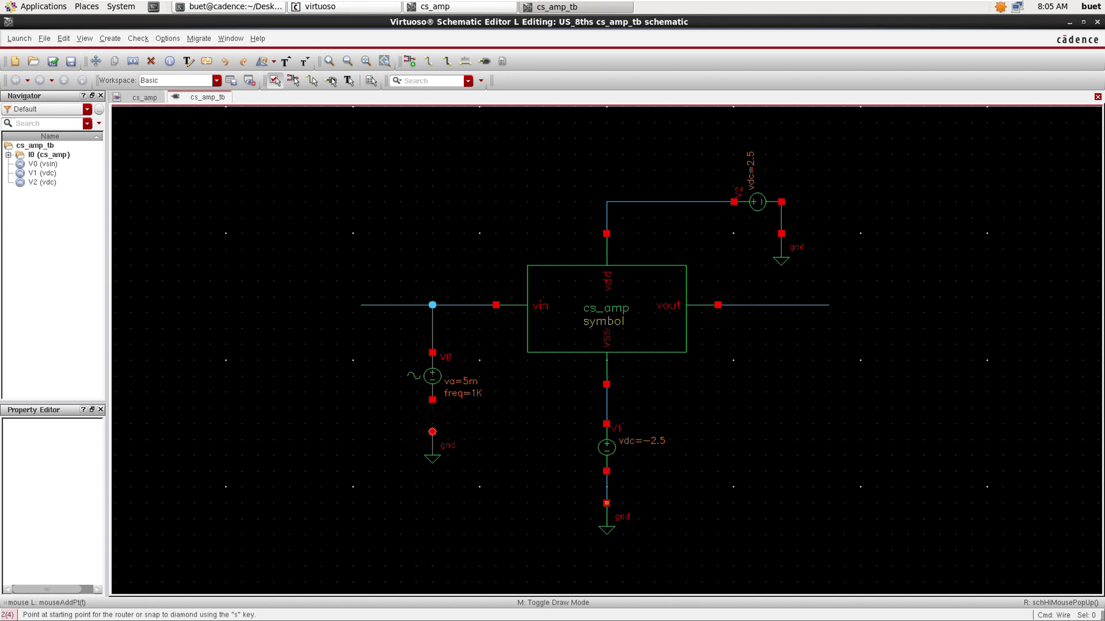
left_click(432, 400)
left_click(432, 431)
key("Escape")
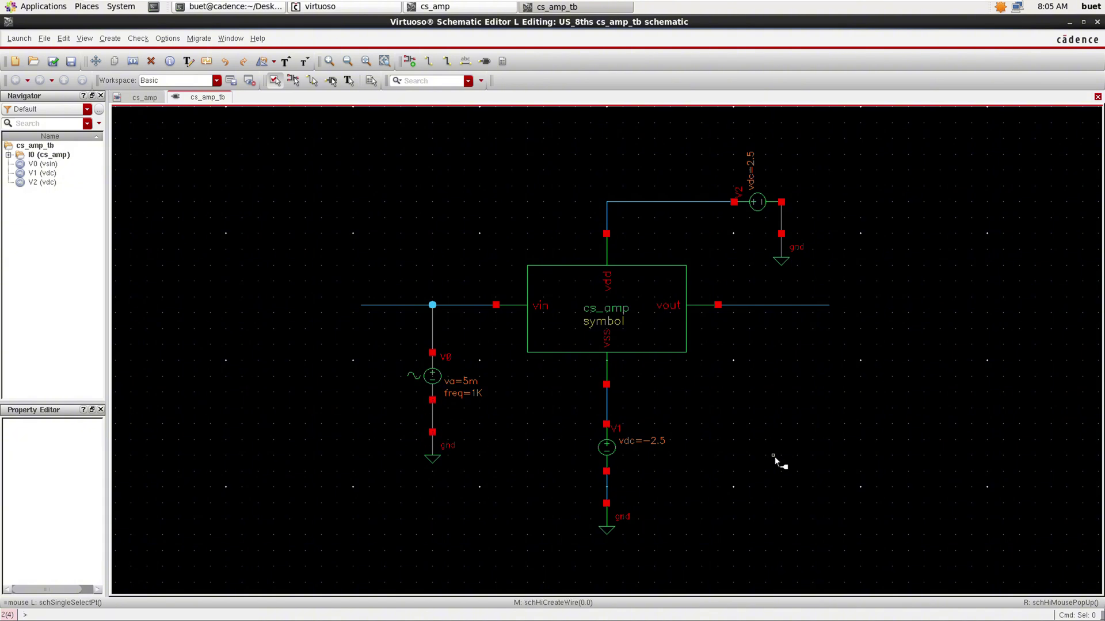
- Add pin vout at the output wire's right end and input pin vin at the input wire's left end
type("p")
type("vout")
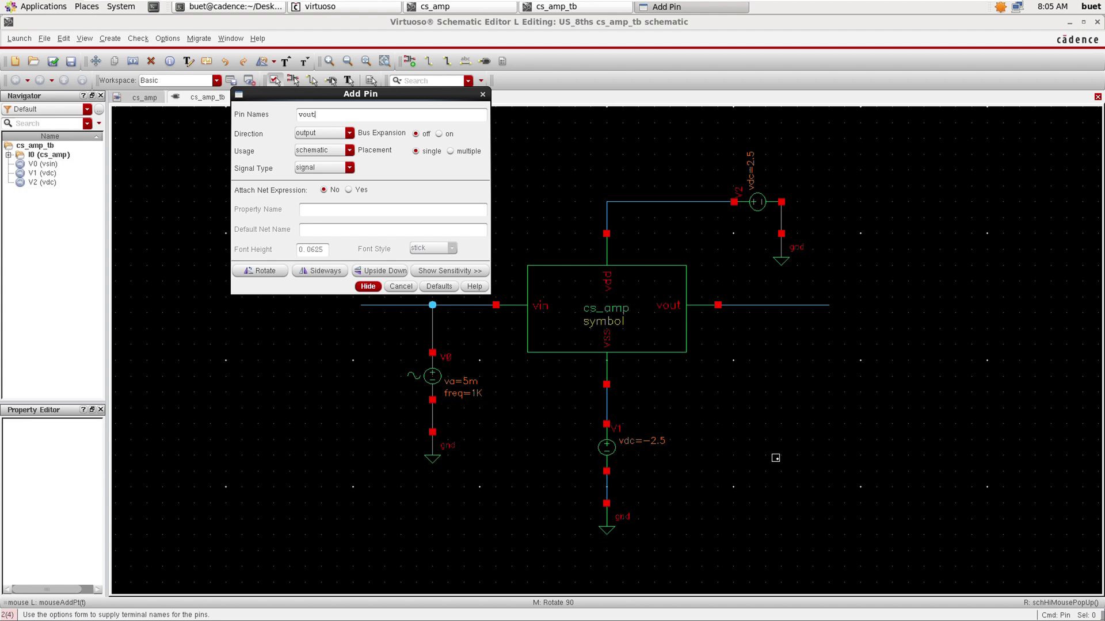
key("Return")
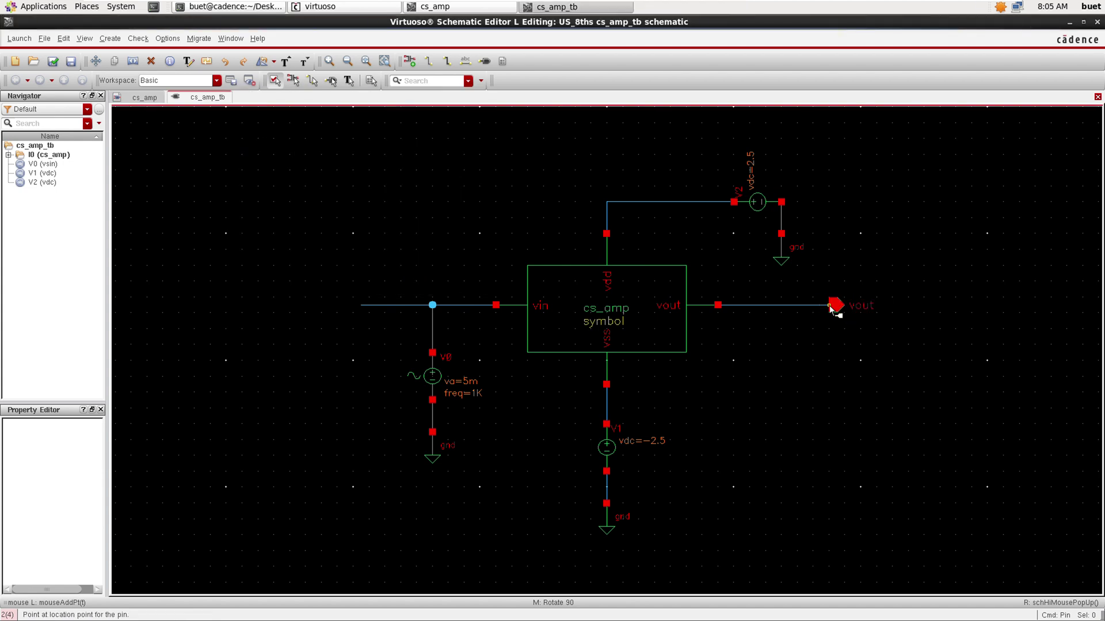
left_click(829, 306)
key("p")
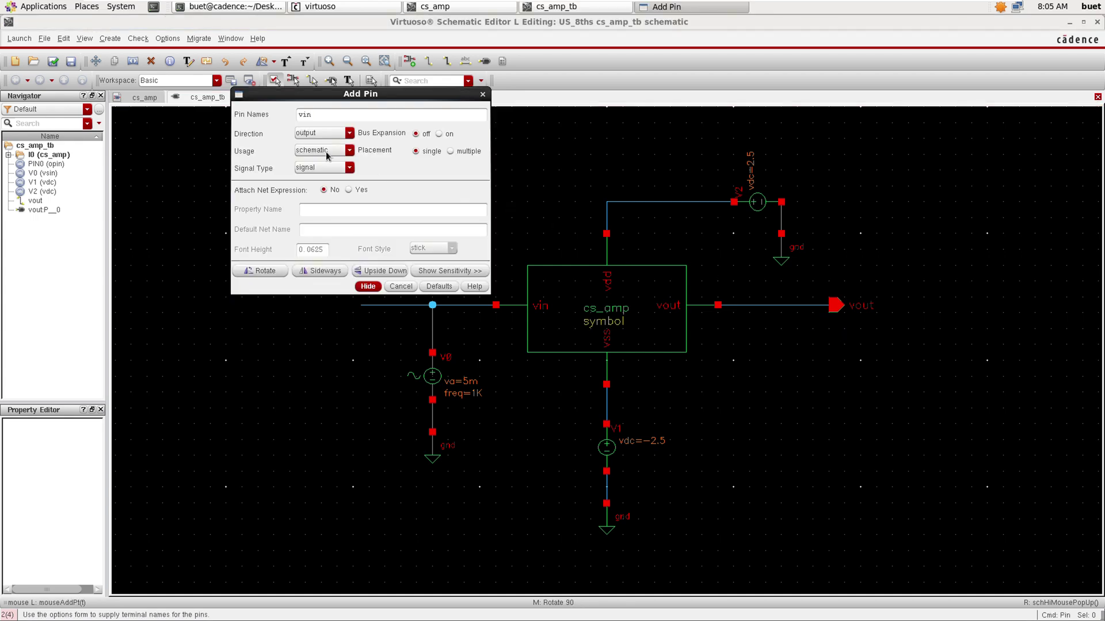
scroll(341, 144, "up", 1)
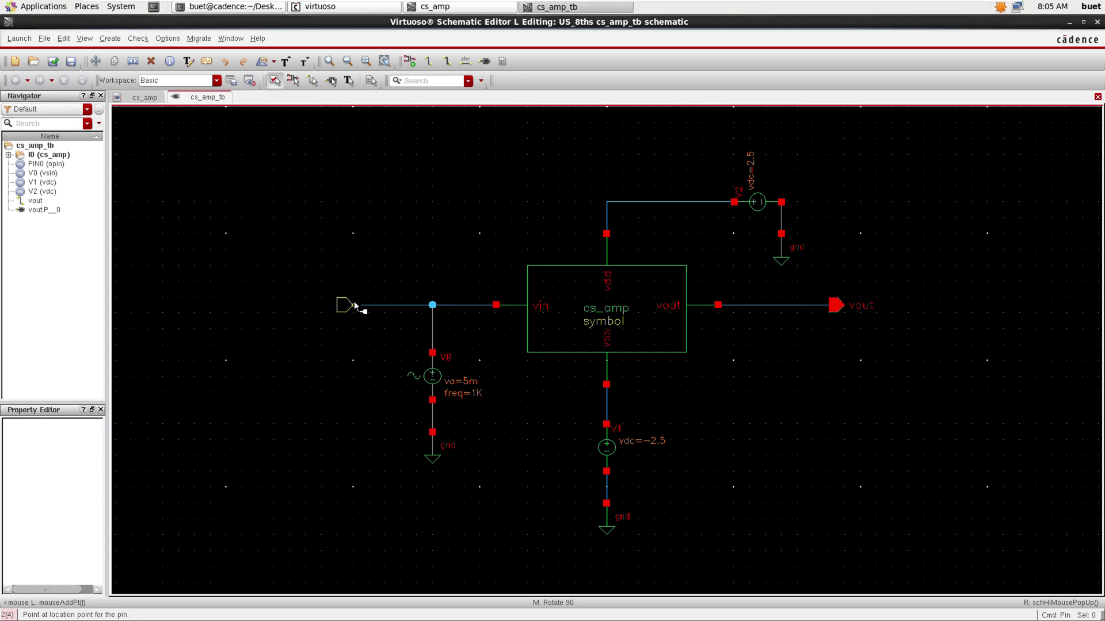
left_click(355, 303)
key("Escape")
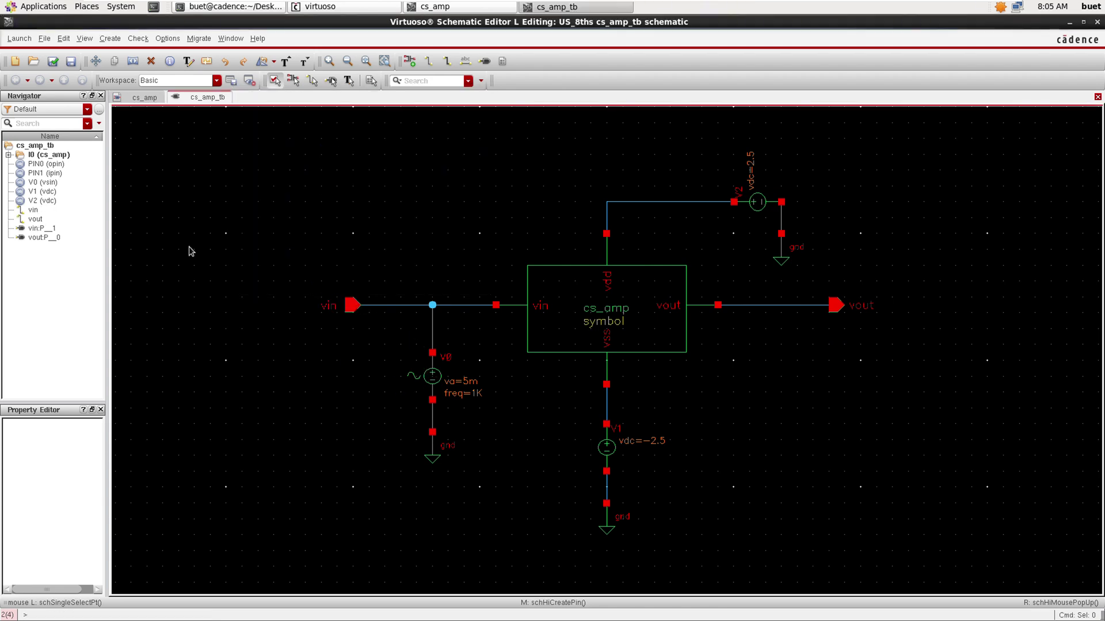
- Check and save cs_amp_tb, fit it in view, launch ADE L and open the Analyses menu
left_click(54, 65)
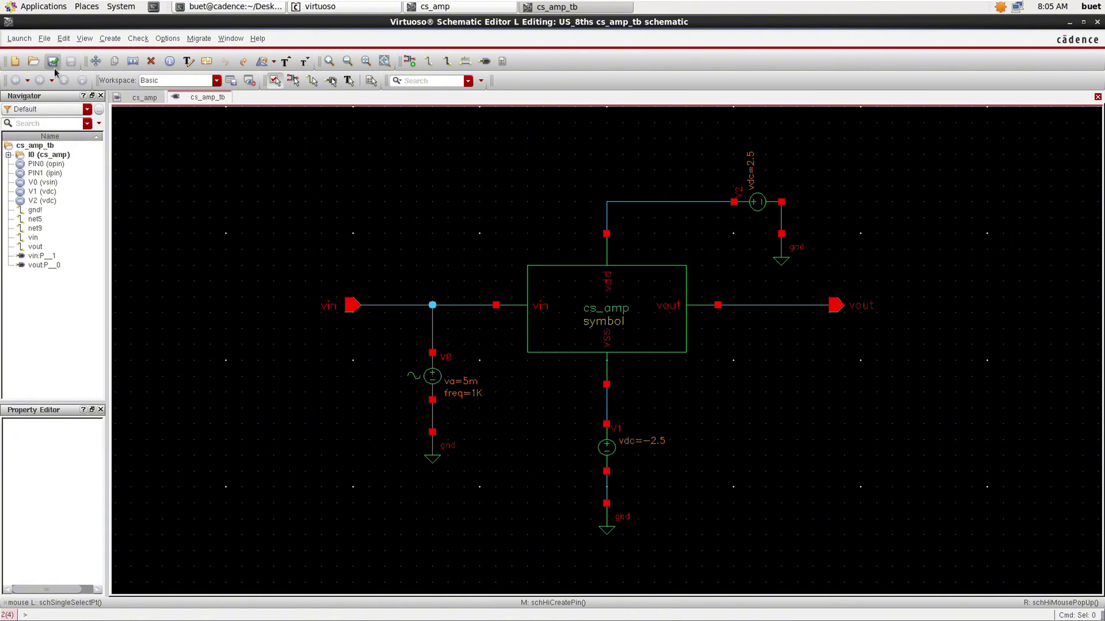
key("f")
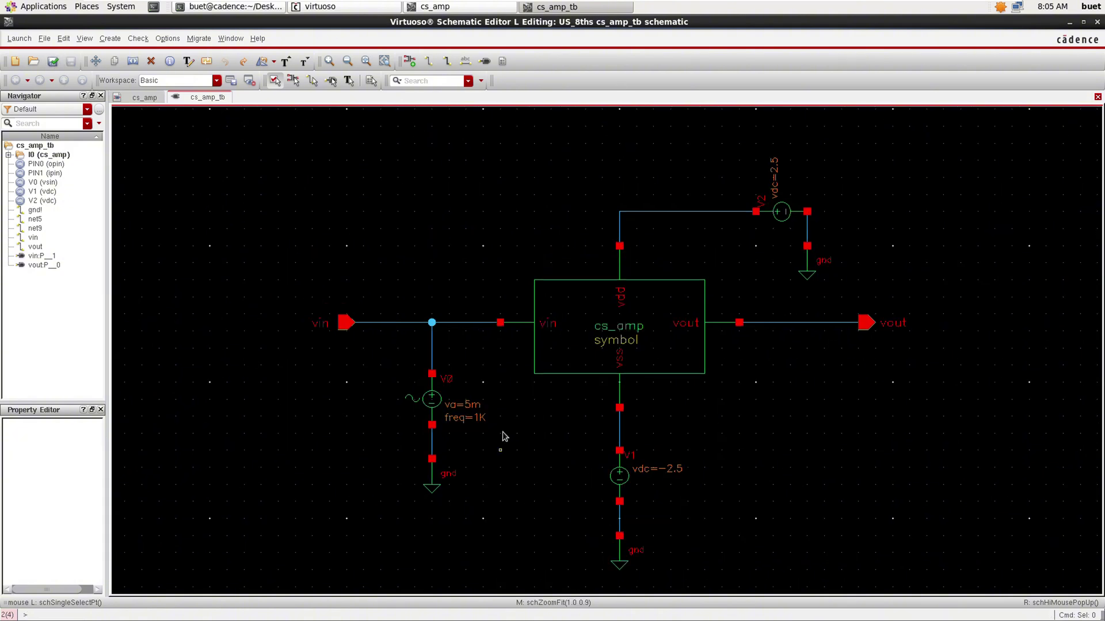
left_click(19, 38)
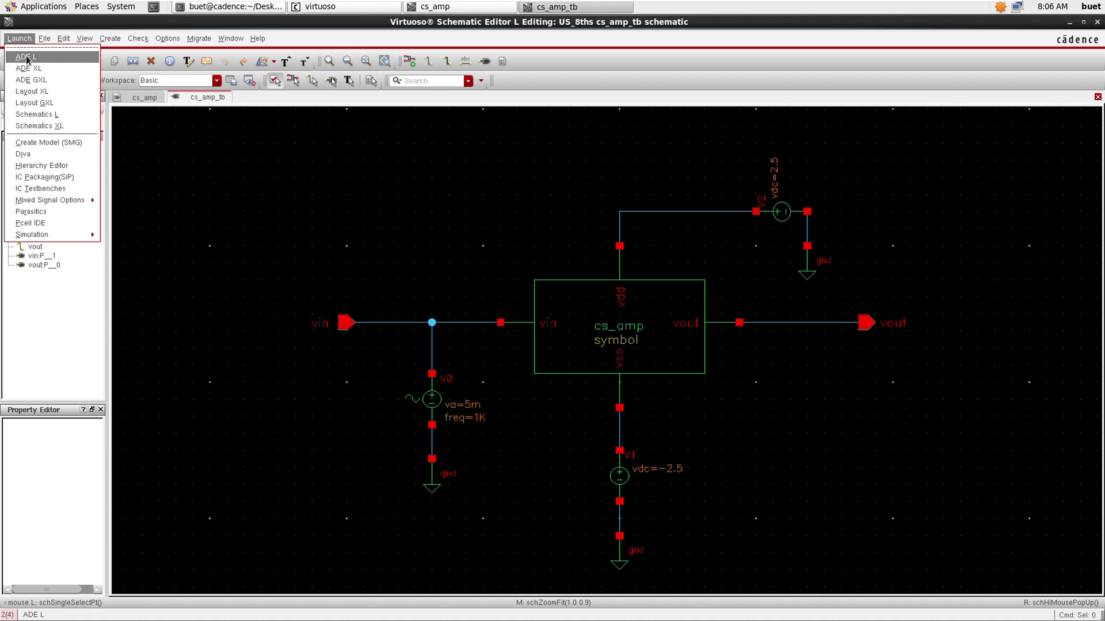
left_click(26, 57)
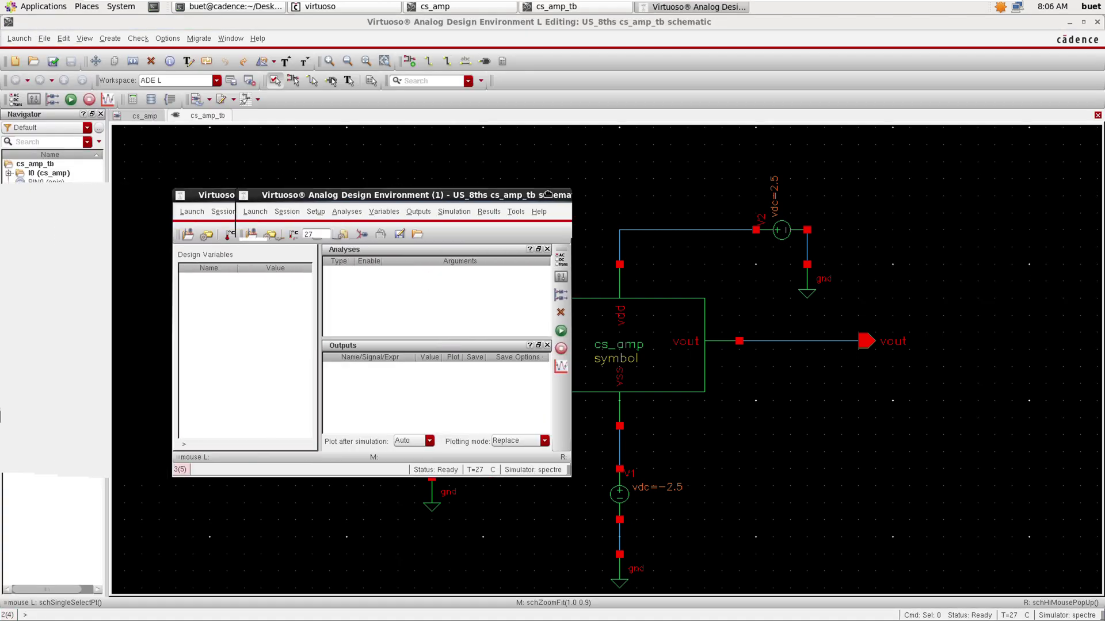
left_click(508, 207)
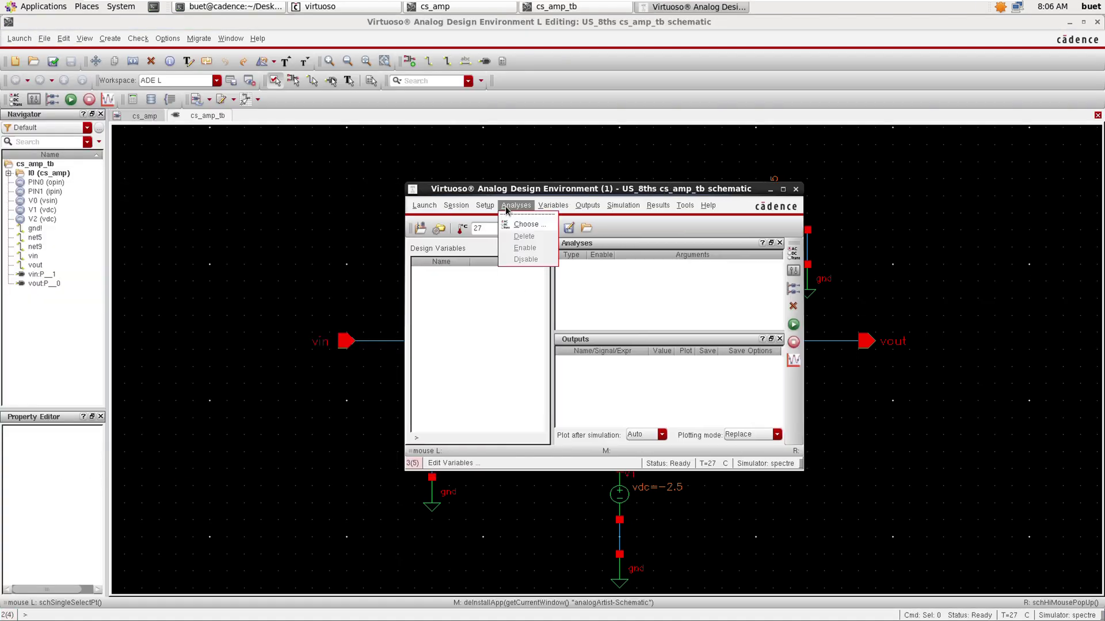
- Apply an enabled moderate-accuracy tran analysis, then select dc with Save DC Operating Point checked
left_click(525, 224)
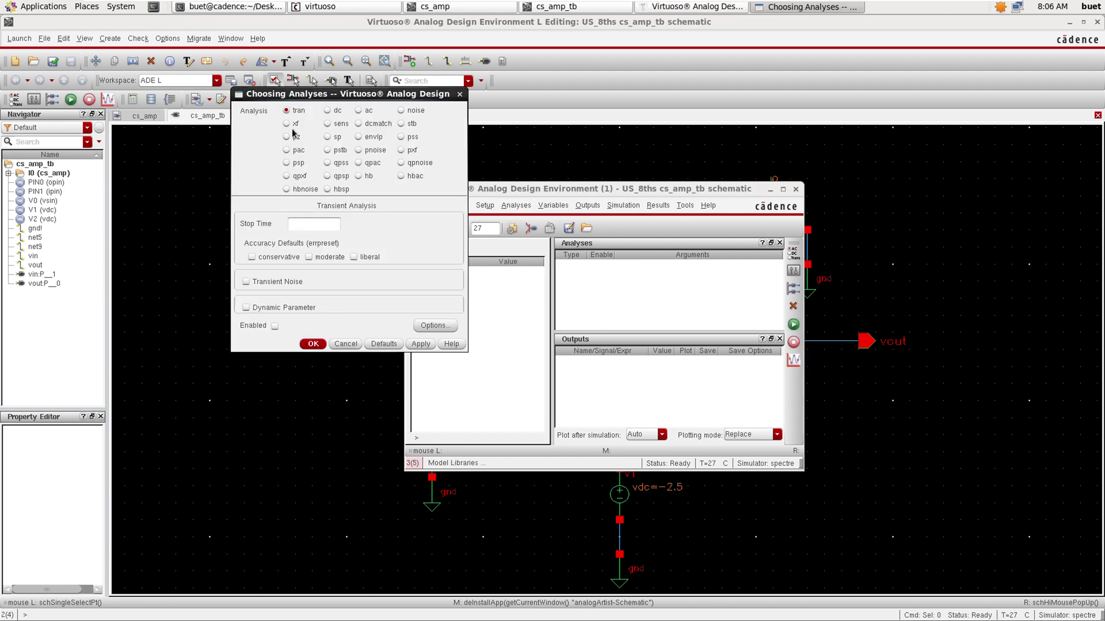
left_click(329, 221)
left_click(318, 257)
left_click(274, 325)
left_click(421, 346)
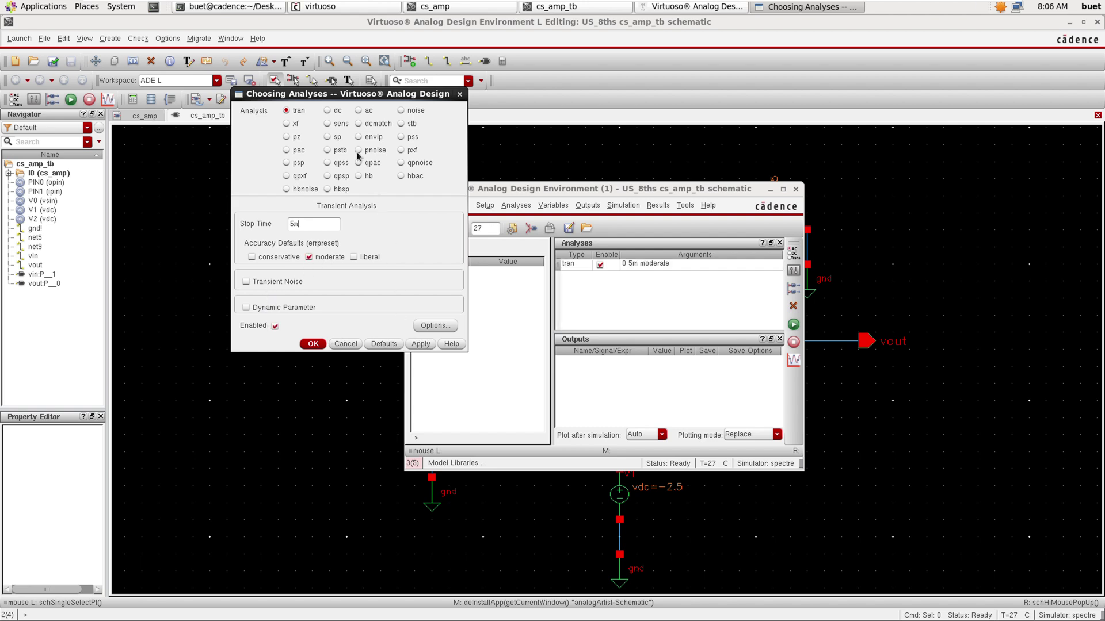
left_click(328, 110)
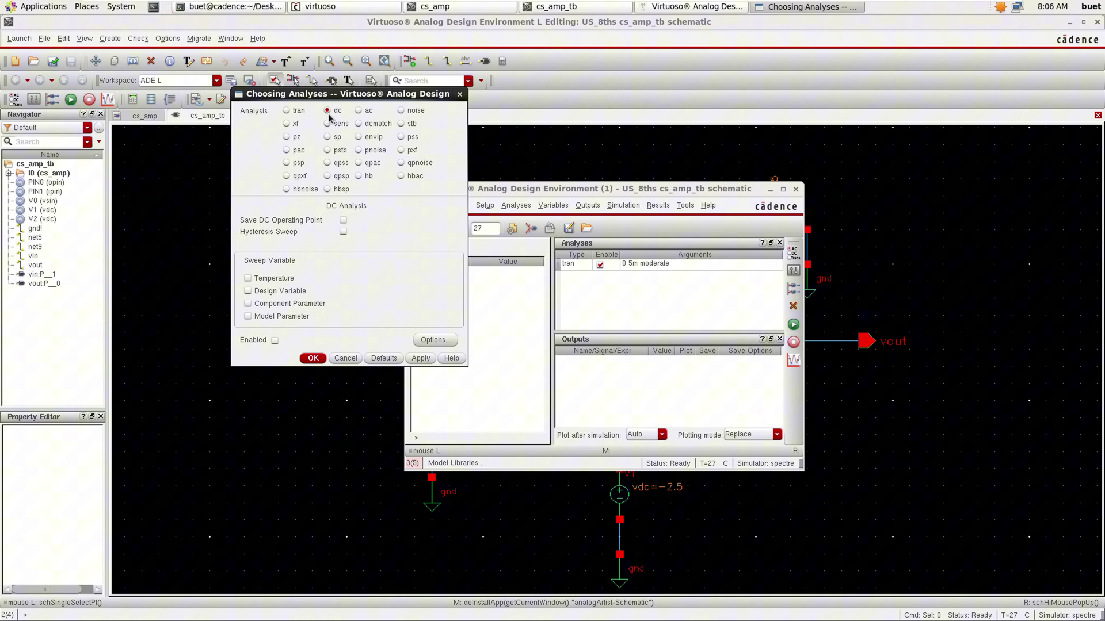
left_click(343, 221)
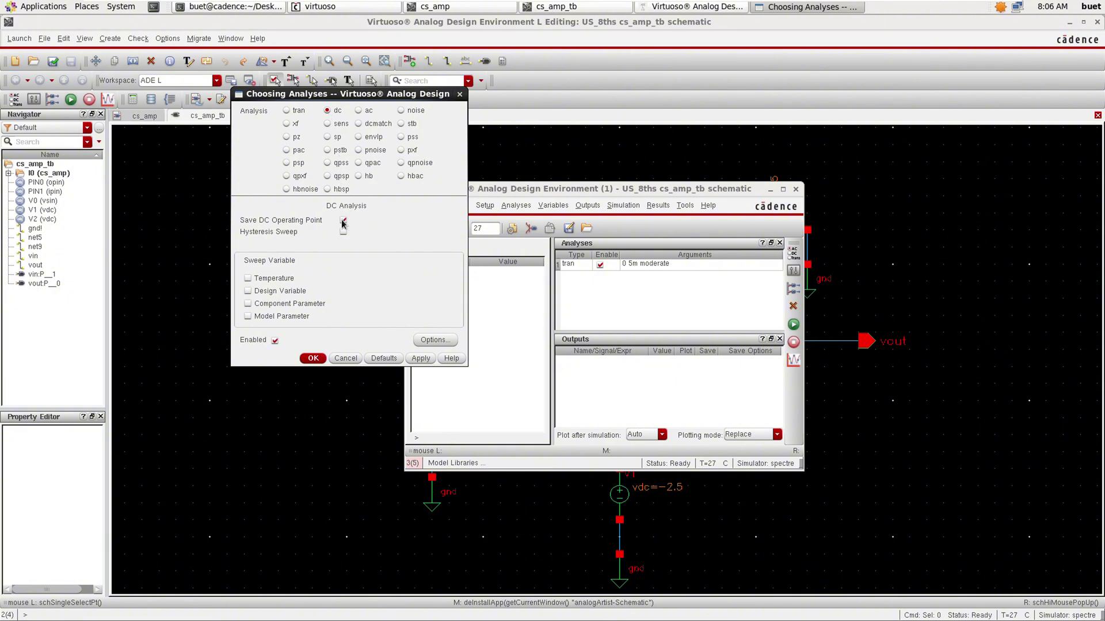
- Sweep the dc component parameter of V0, picked on the schematic, from -5 to 5
left_click(248, 304)
left_click(378, 294)
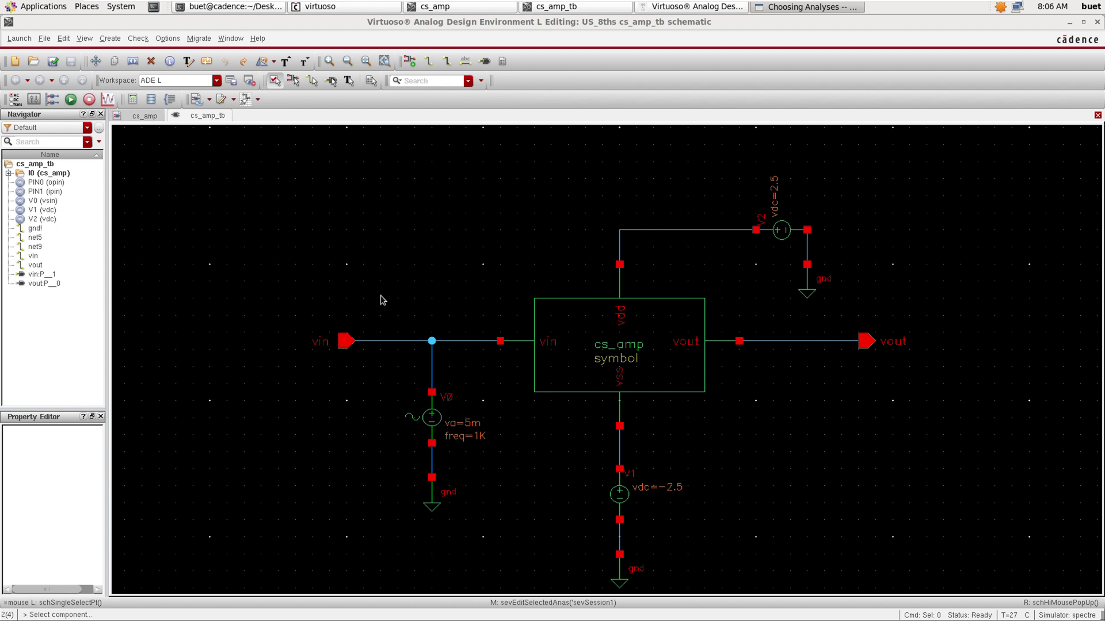
left_click(446, 425)
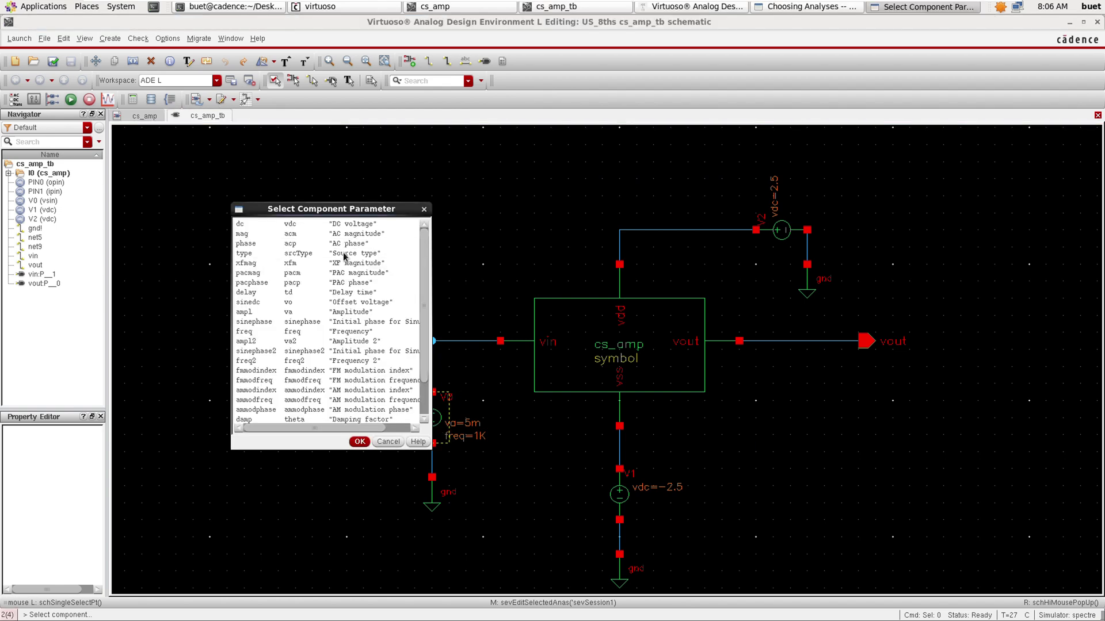
left_click(348, 226)
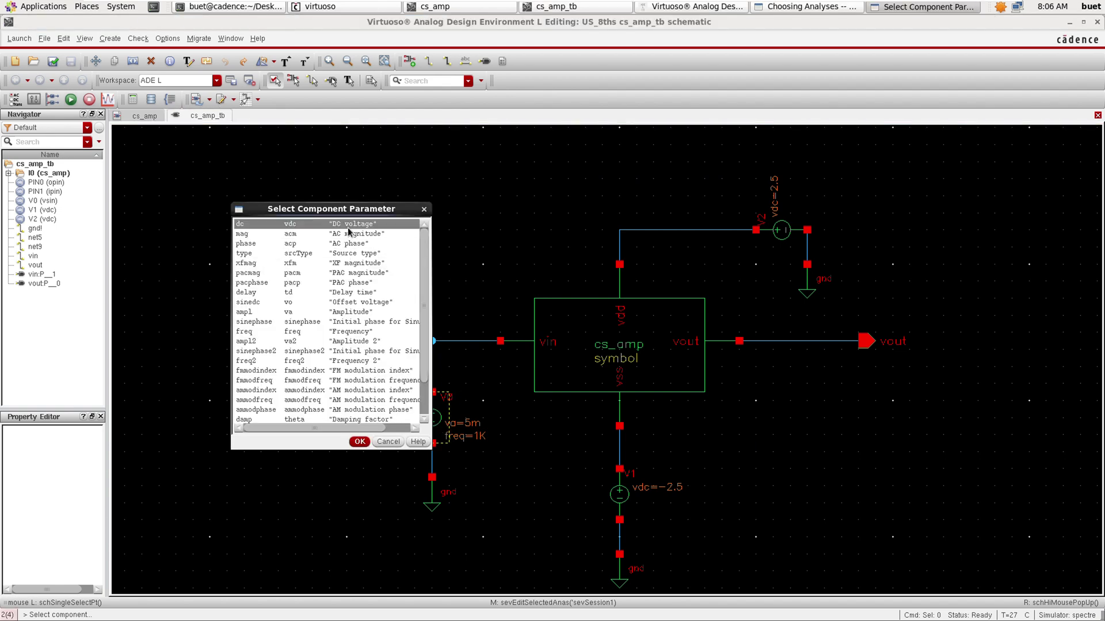
left_click(367, 441)
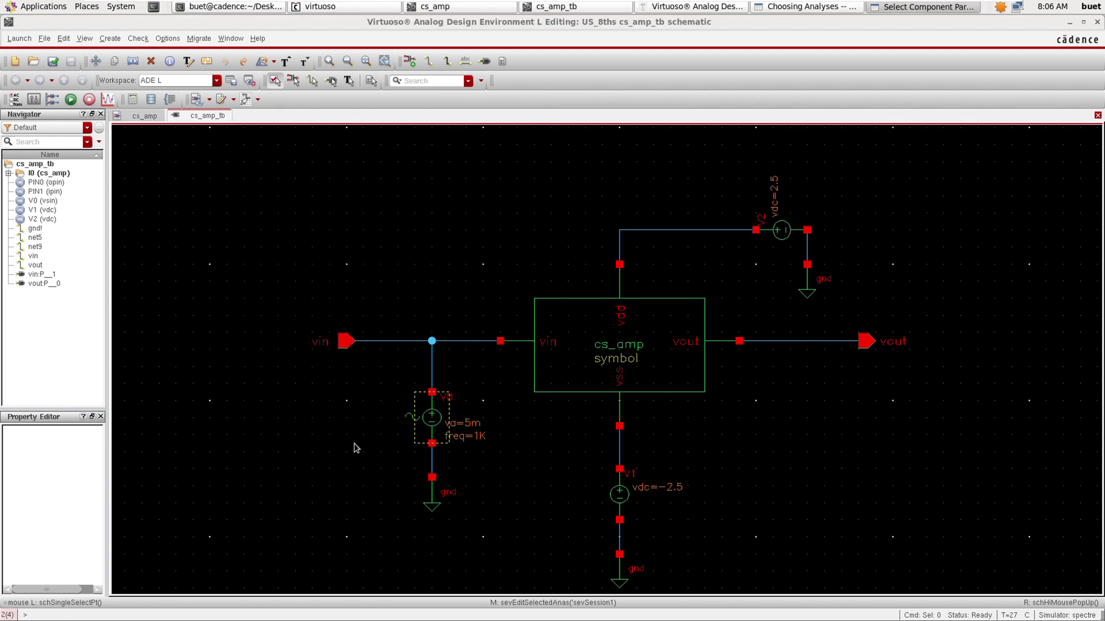
left_click(809, 6)
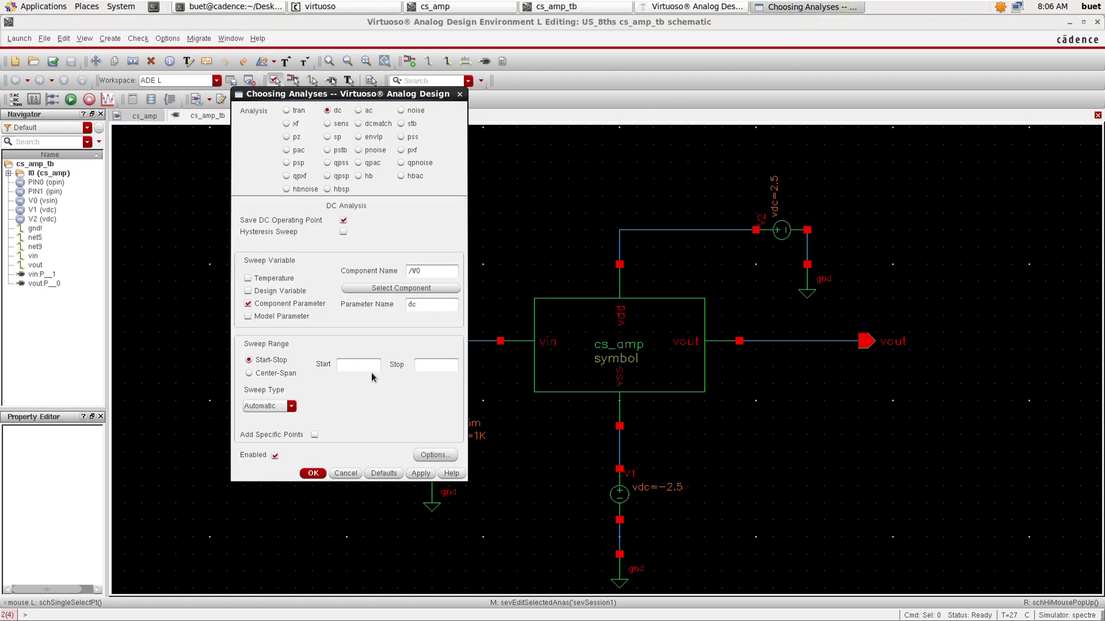
left_click(369, 366)
- Set the ac analysis from 150 to 100M, logarithmic with 20 points per decade, and confirm
left_click(359, 110)
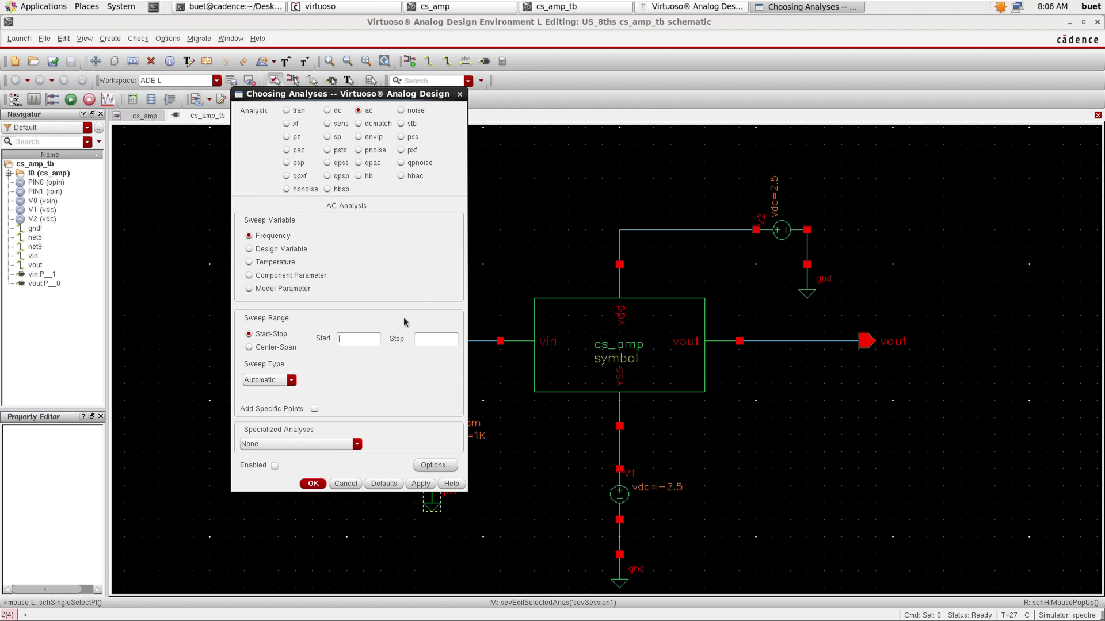
type("150")
left_click(292, 380)
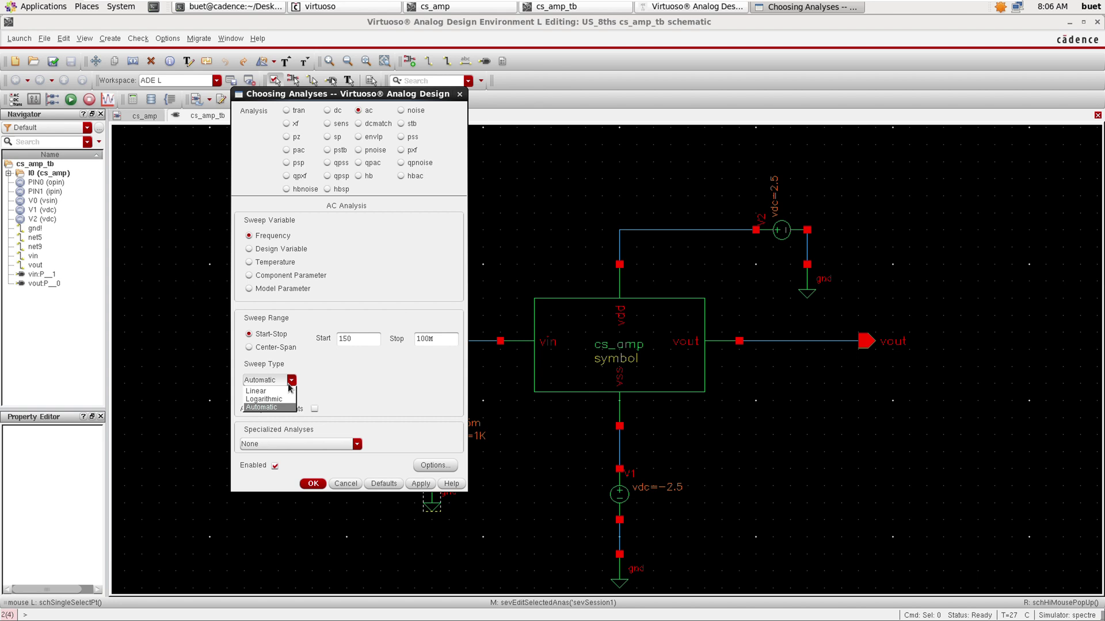
left_click(282, 399)
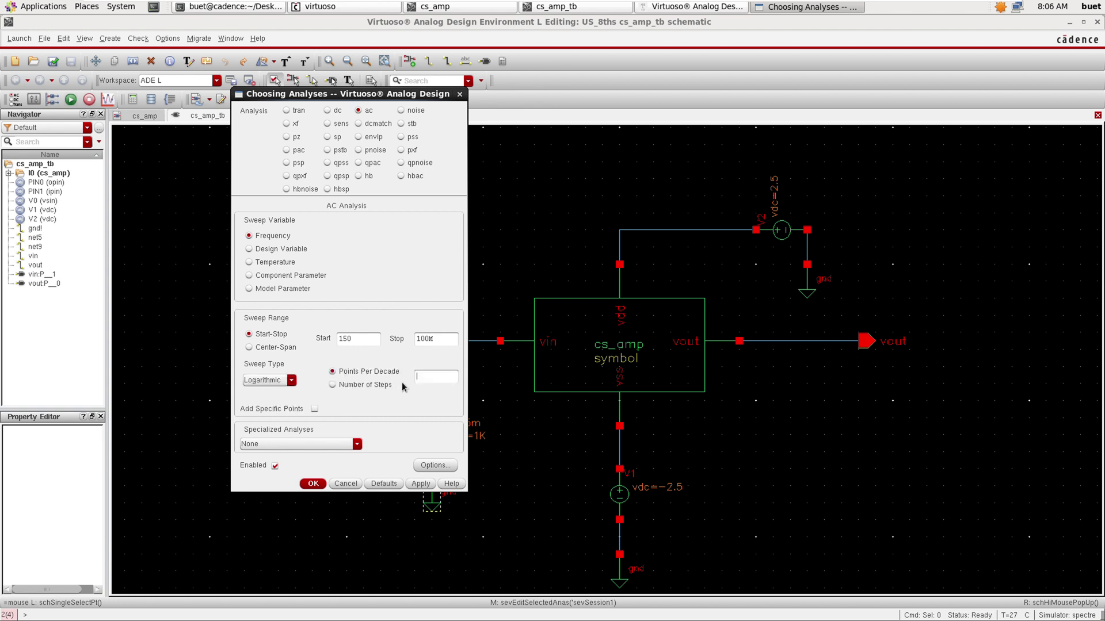
left_click(434, 374)
type("20")
left_click(313, 484)
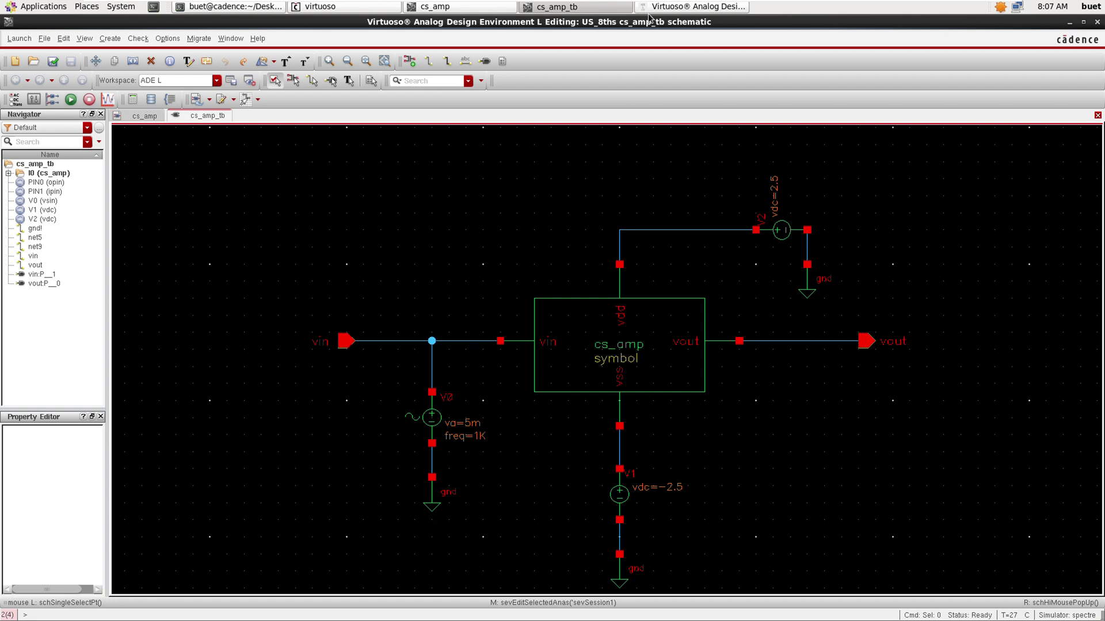
- Select the vin and vout wires on the schematic as plotted outputs, then netlist and run
left_click(689, 7)
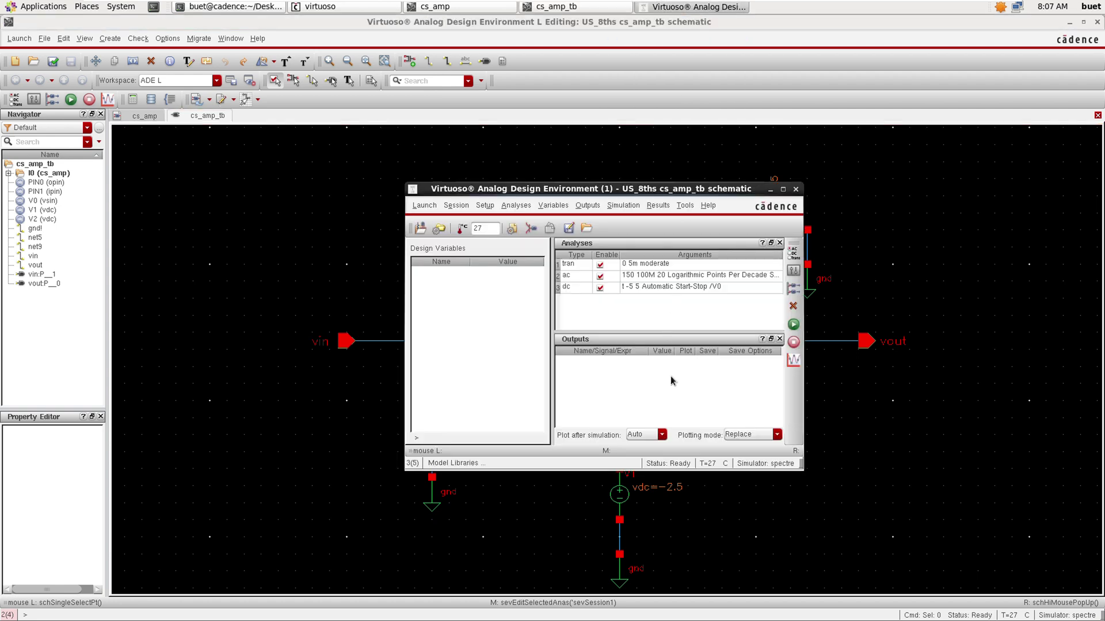
left_click(578, 206)
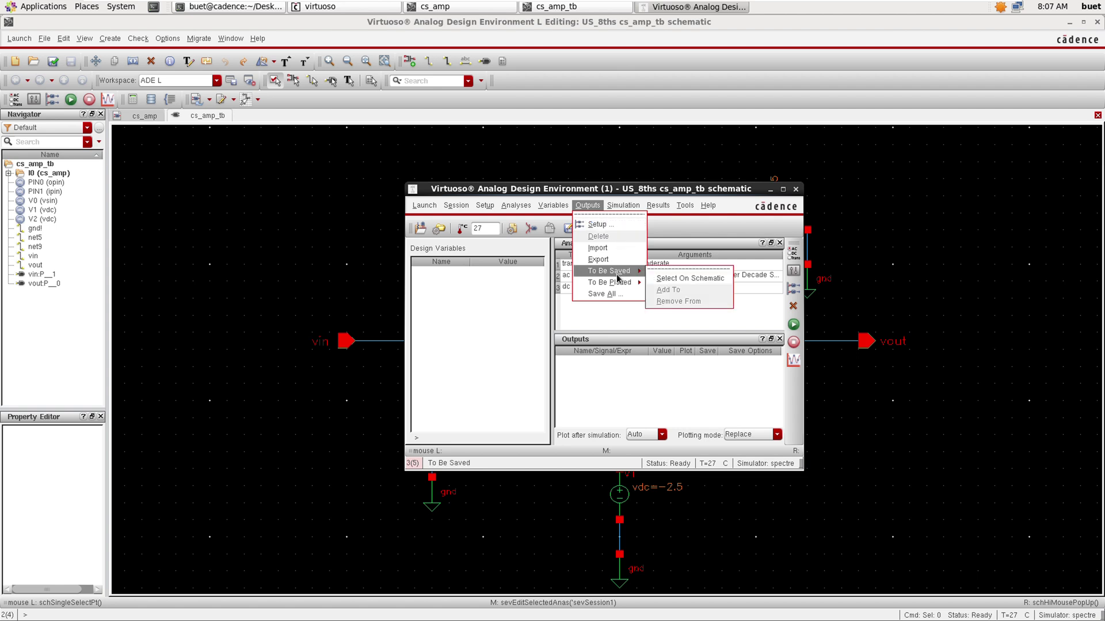
mouse_move(640, 287)
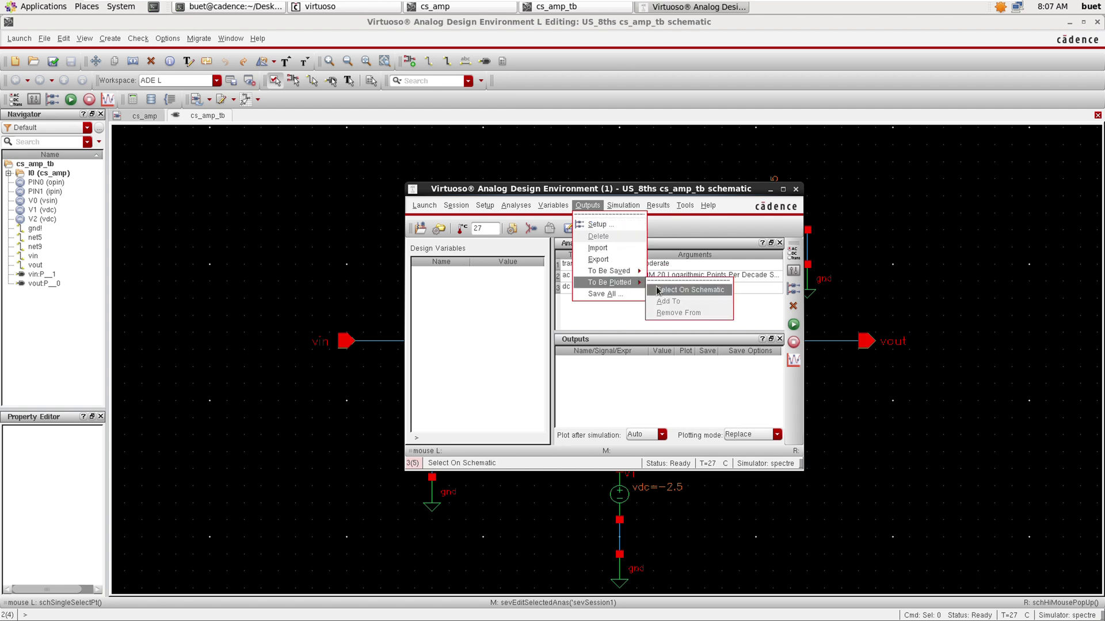
left_click(690, 290)
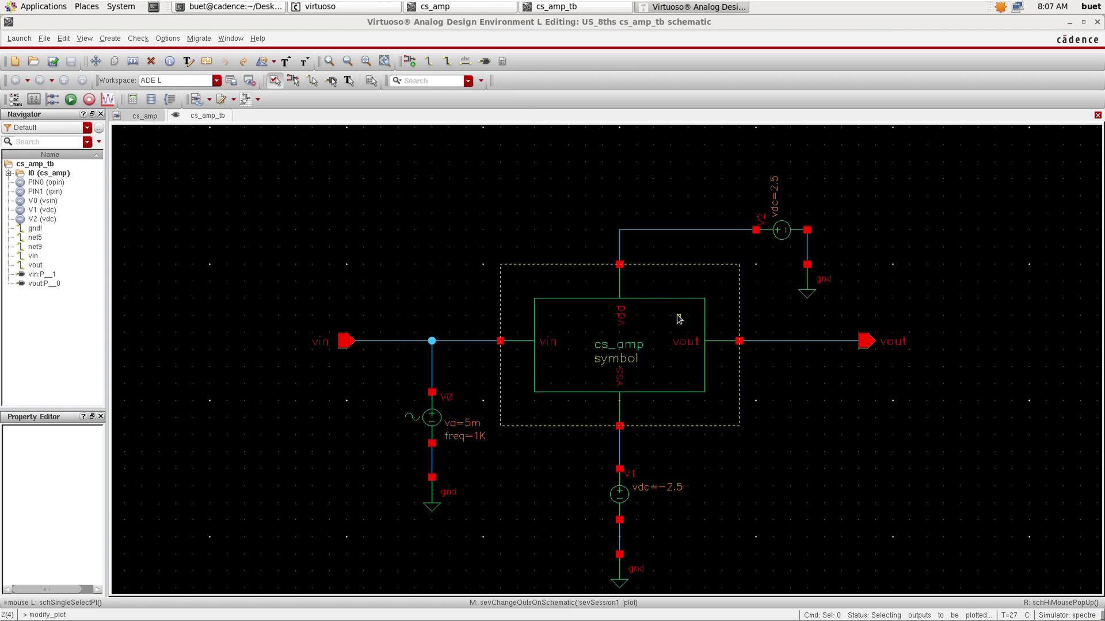
left_click(476, 342)
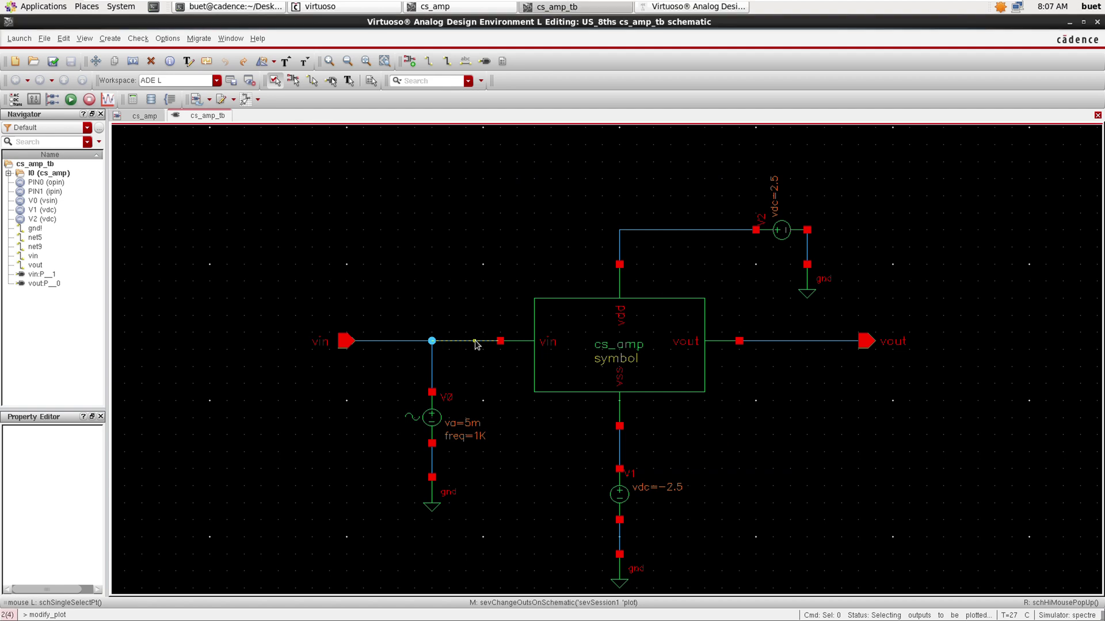
left_click(805, 341)
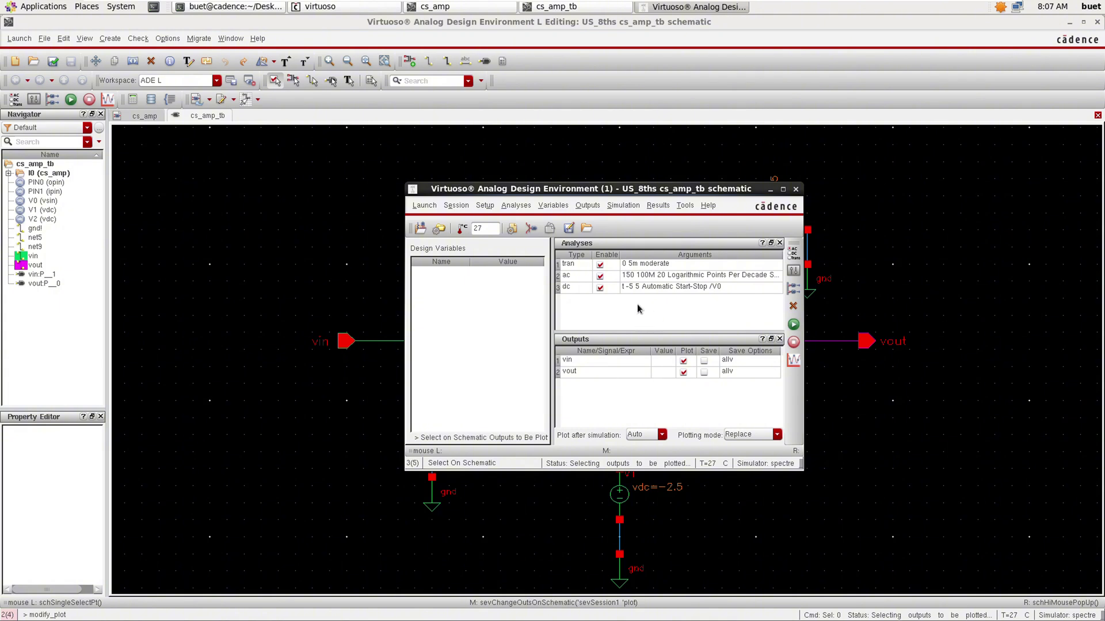
left_click(793, 325)
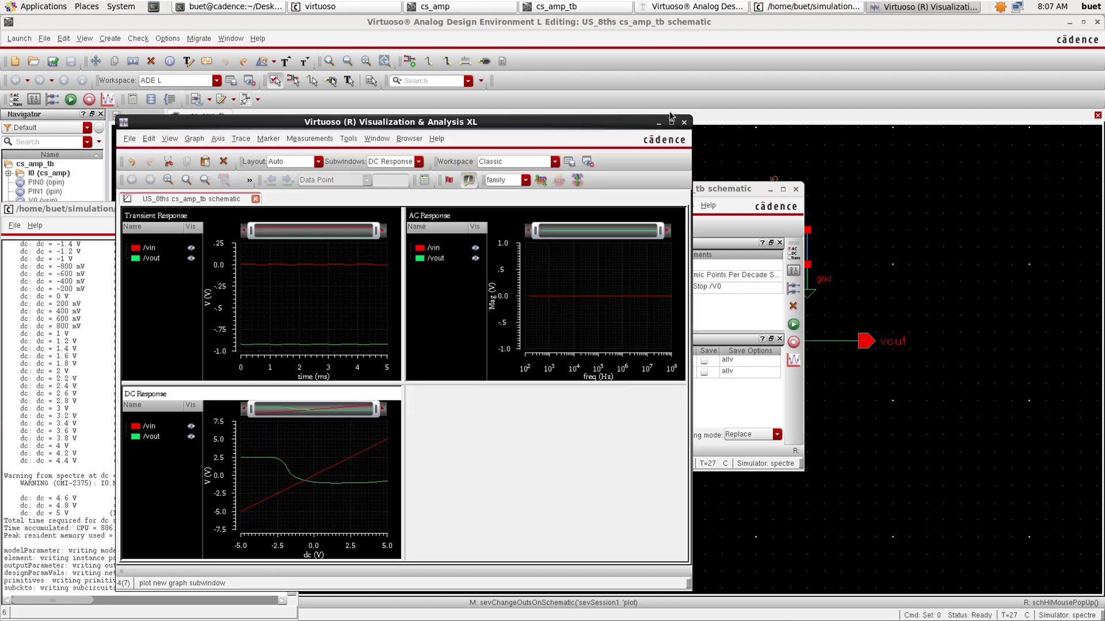
- Maximize the results window and split vin and vout into separate transient, AC and DC strips
left_click(671, 123)
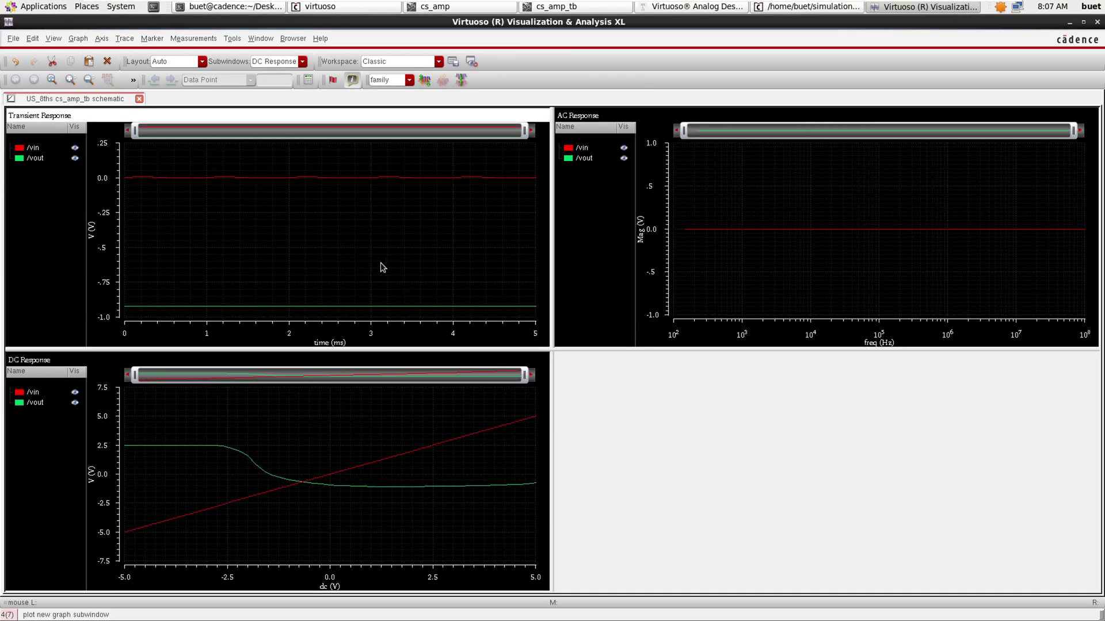
left_click(424, 79)
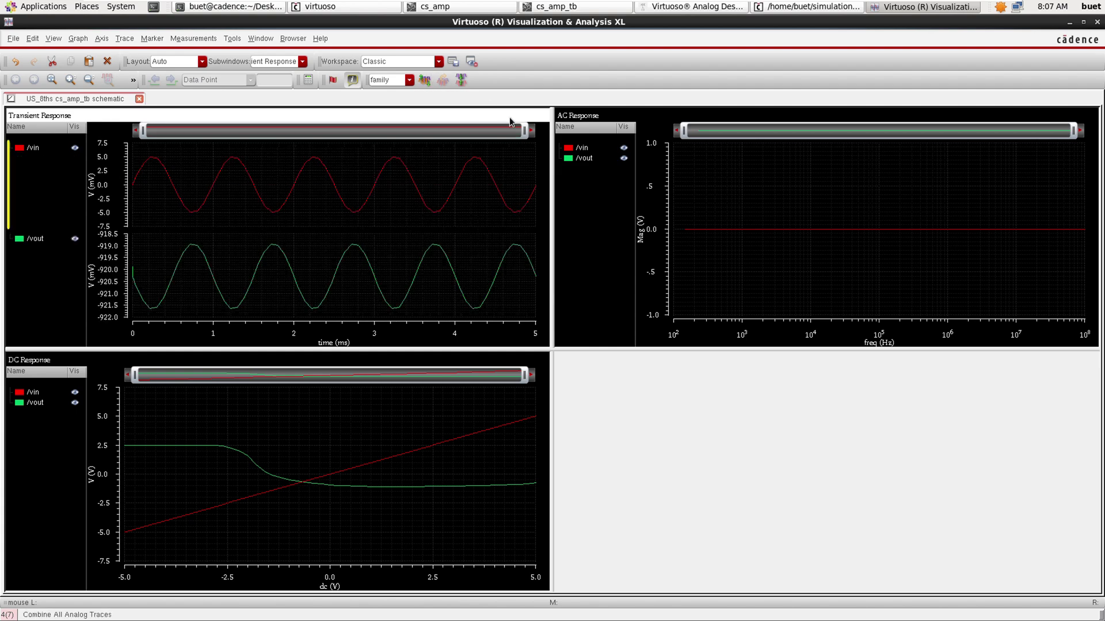
left_click(671, 194)
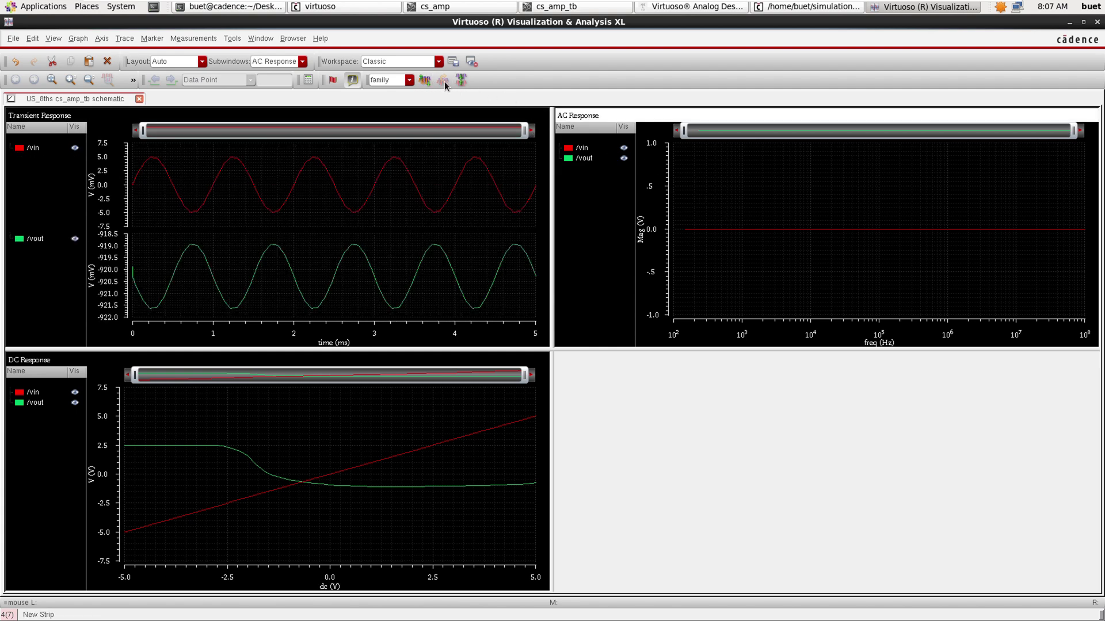
left_click(419, 82)
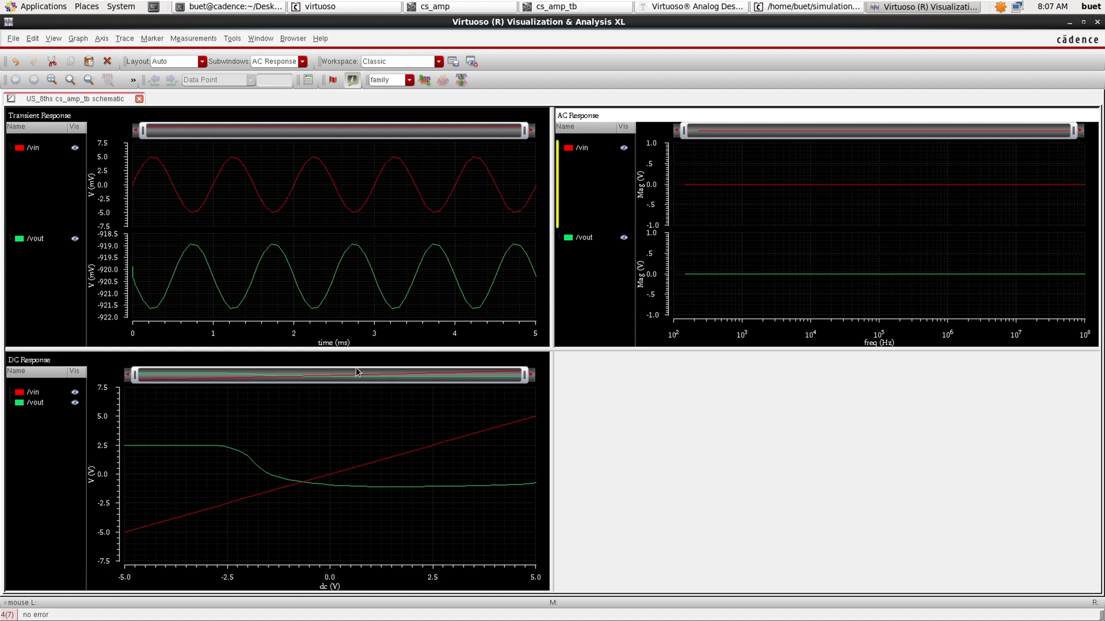
left_click(337, 426)
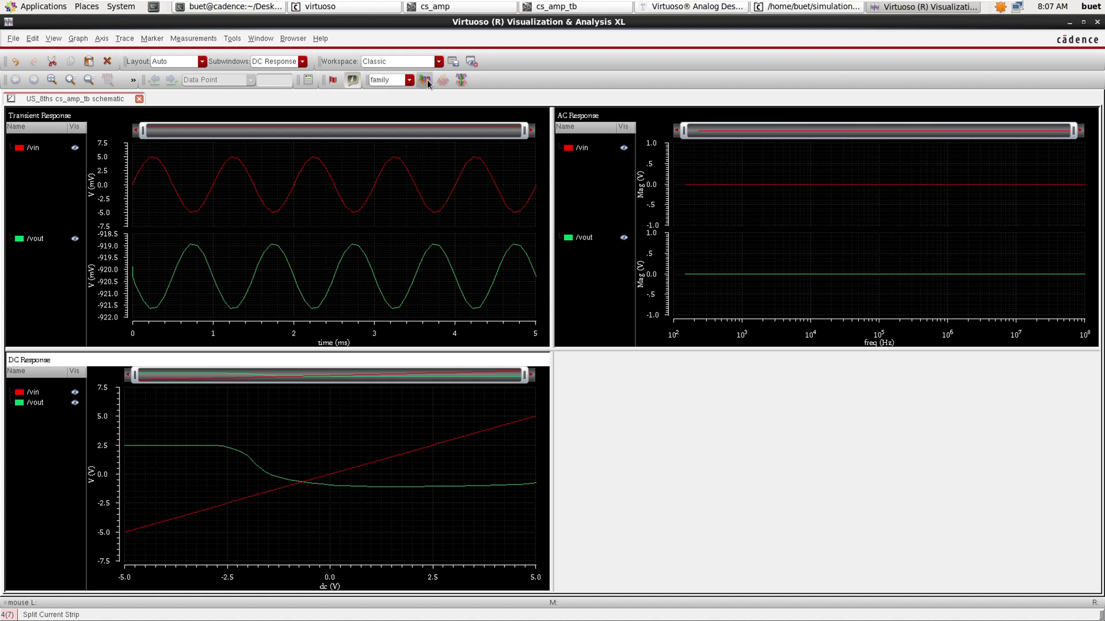